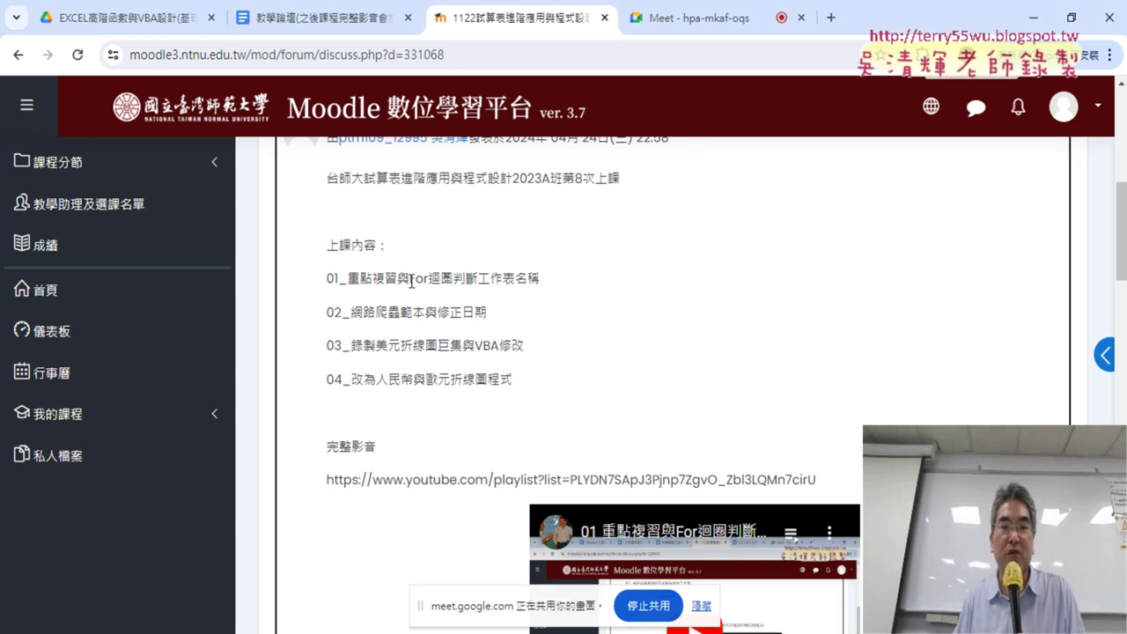
Point out the For loop and 網路爬蟲 topics, then open the exchange-rate doc in Drive's 04_數學與統計函數 folder
{"action": "left_click_drag", "start_coordinate": [409, 279], "coordinate": [542, 286]}
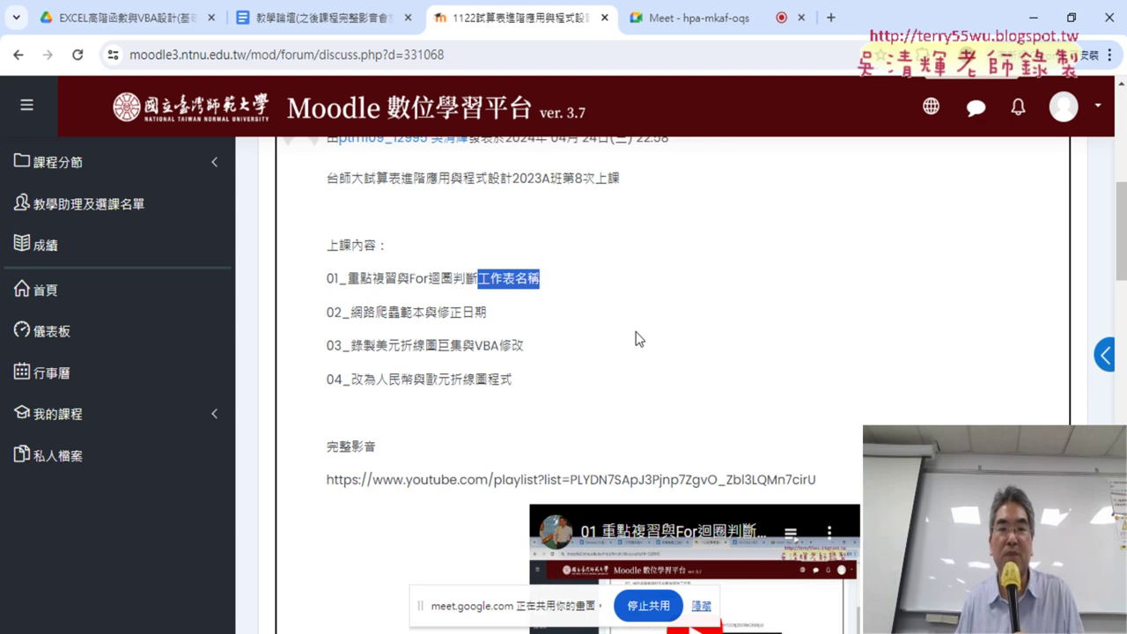
{"action": "left_click_drag", "start_coordinate": [352, 312], "coordinate": [399, 305]}
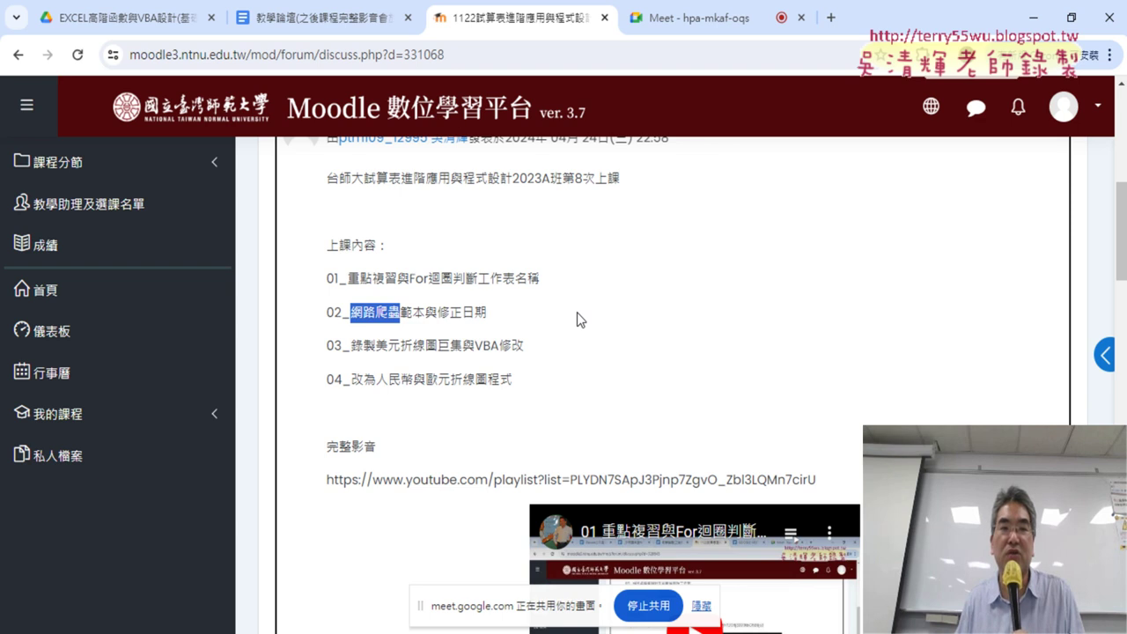
{"action": "left_click", "coordinate": [138, 22]}
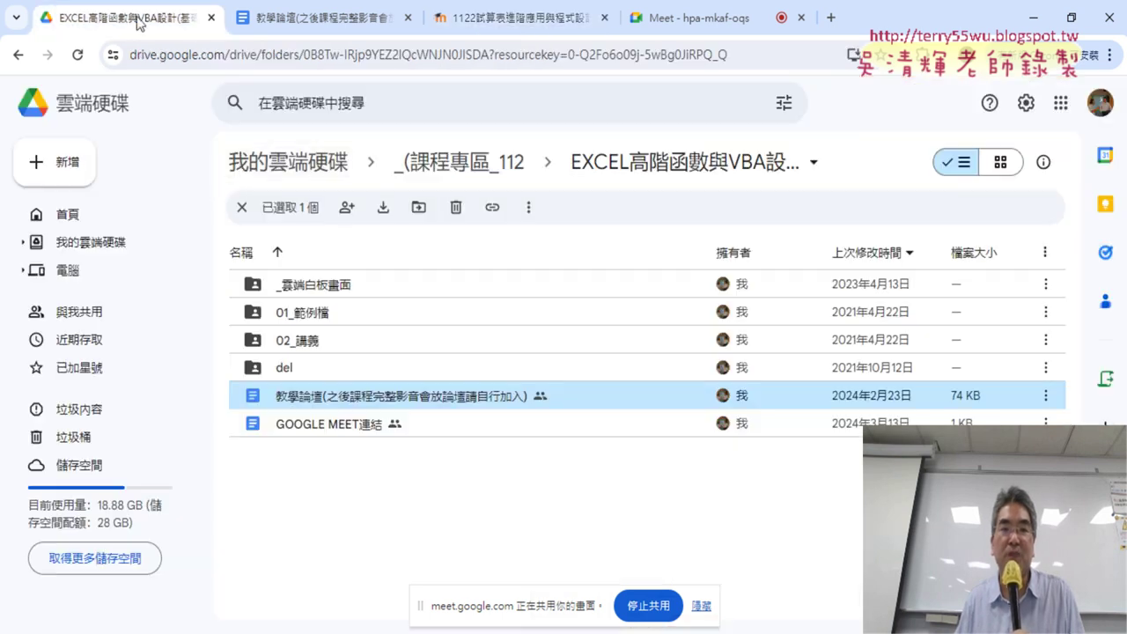
{"action": "double_click", "coordinate": [363, 277]}
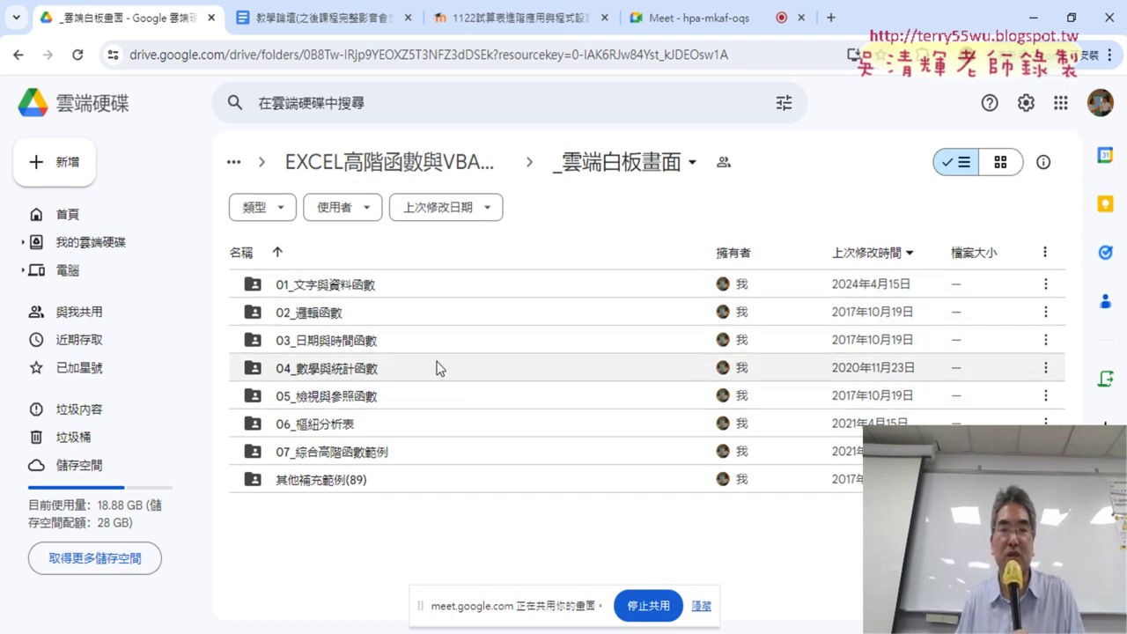
{"action": "double_click", "coordinate": [339, 370]}
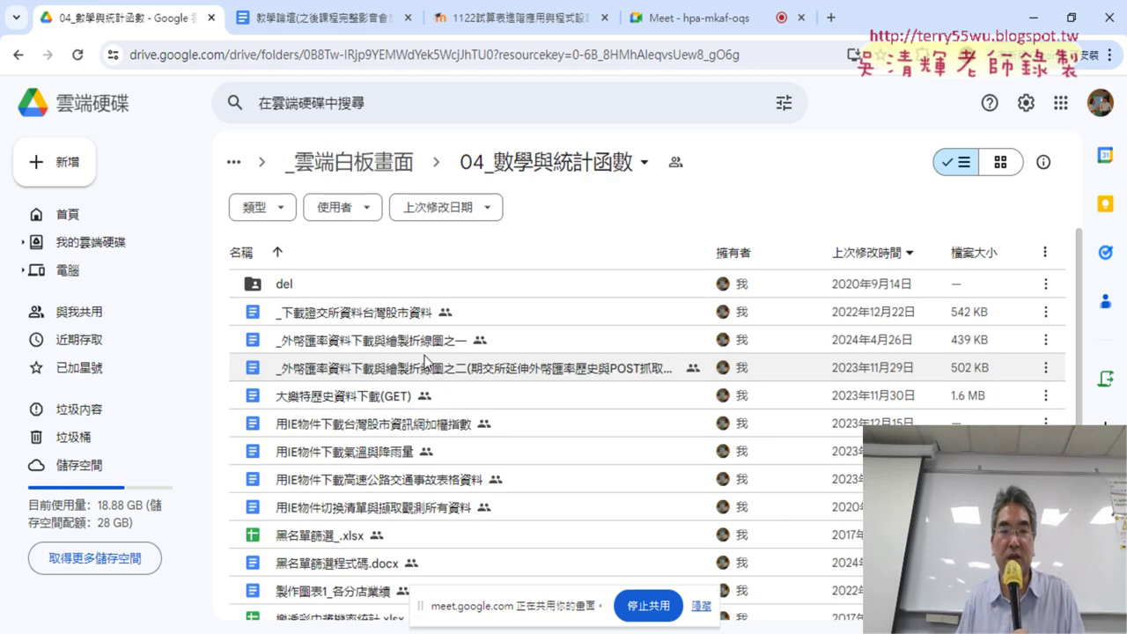
{"action": "left_click", "coordinate": [396, 343]}
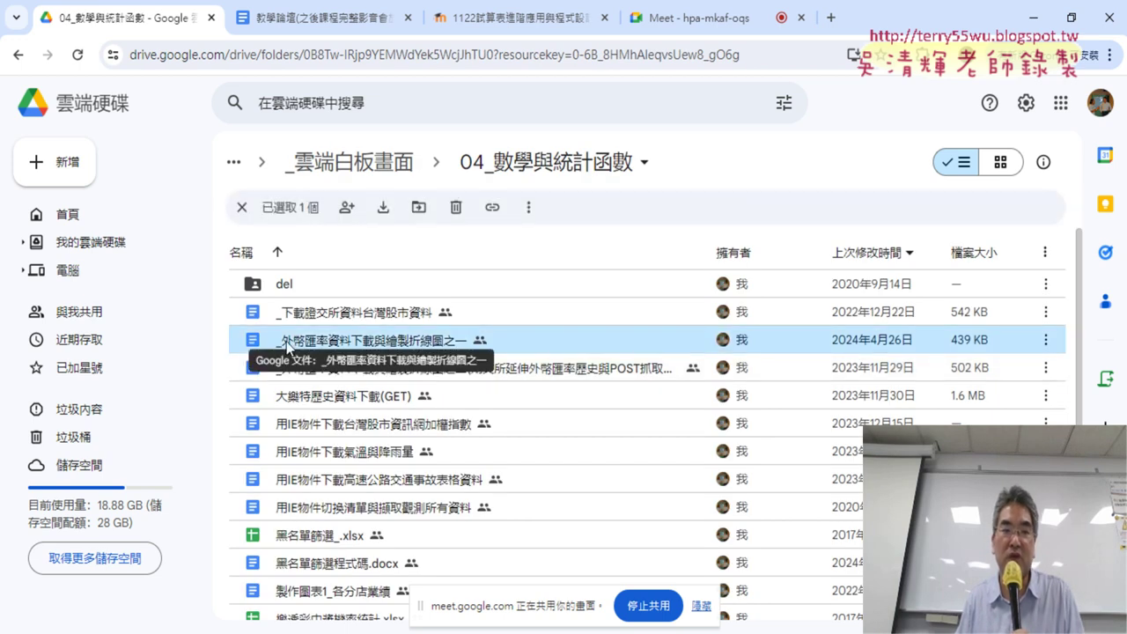
{"action": "double_click", "coordinate": [352, 342]}
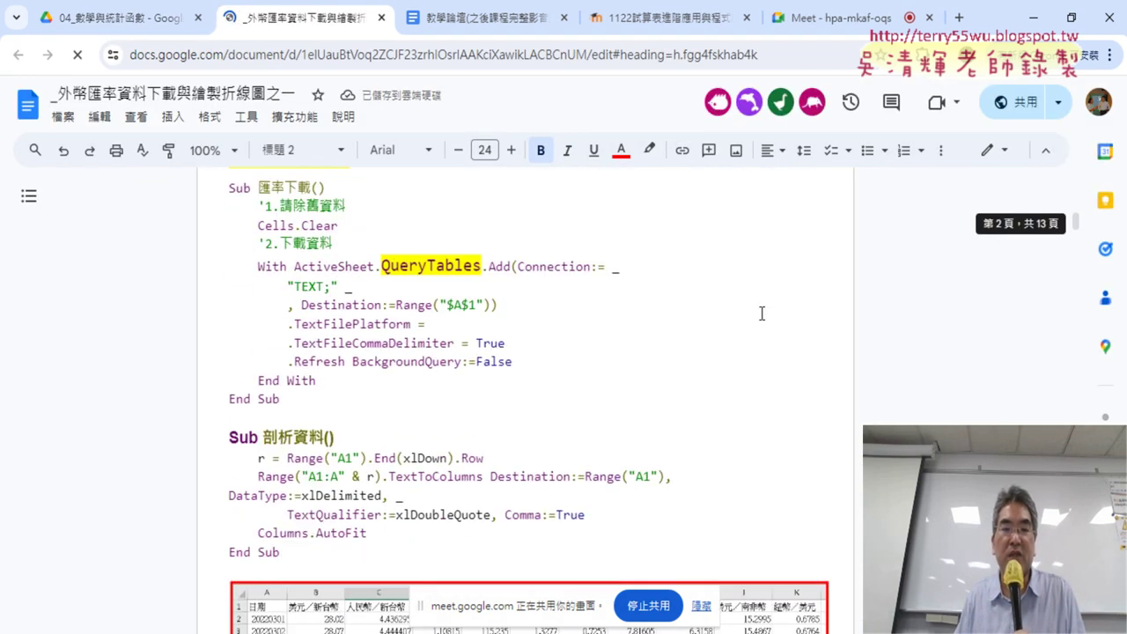
Highlight the 匯率下載 code block, QueryTables, the TEXT; connection and the TextFilePlatform value
{"action": "left_click_drag", "start_coordinate": [300, 397], "coordinate": [228, 187]}
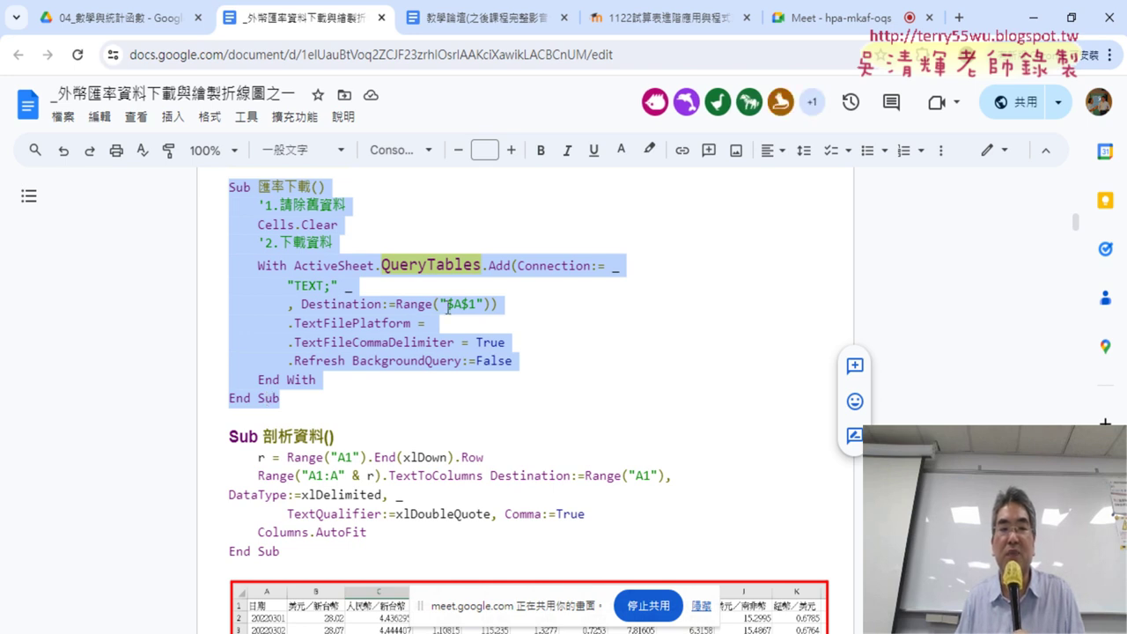
{"action": "scroll", "coordinate": [413, 310], "scroll_direction": "up", "scroll_amount": 1}
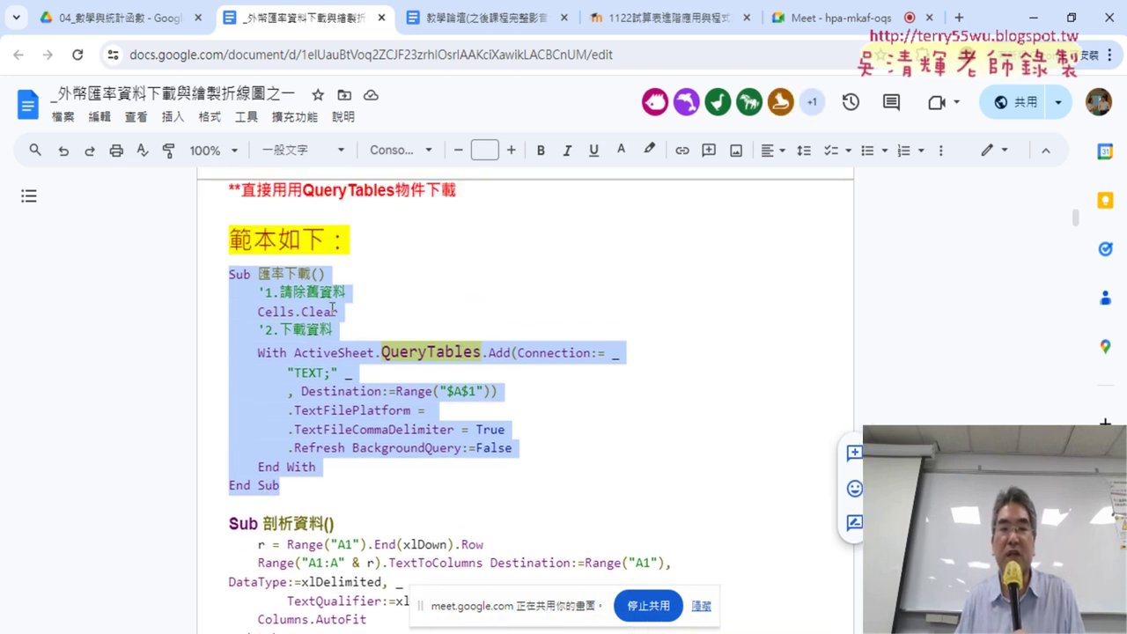
{"action": "left_click_drag", "start_coordinate": [382, 353], "coordinate": [480, 355]}
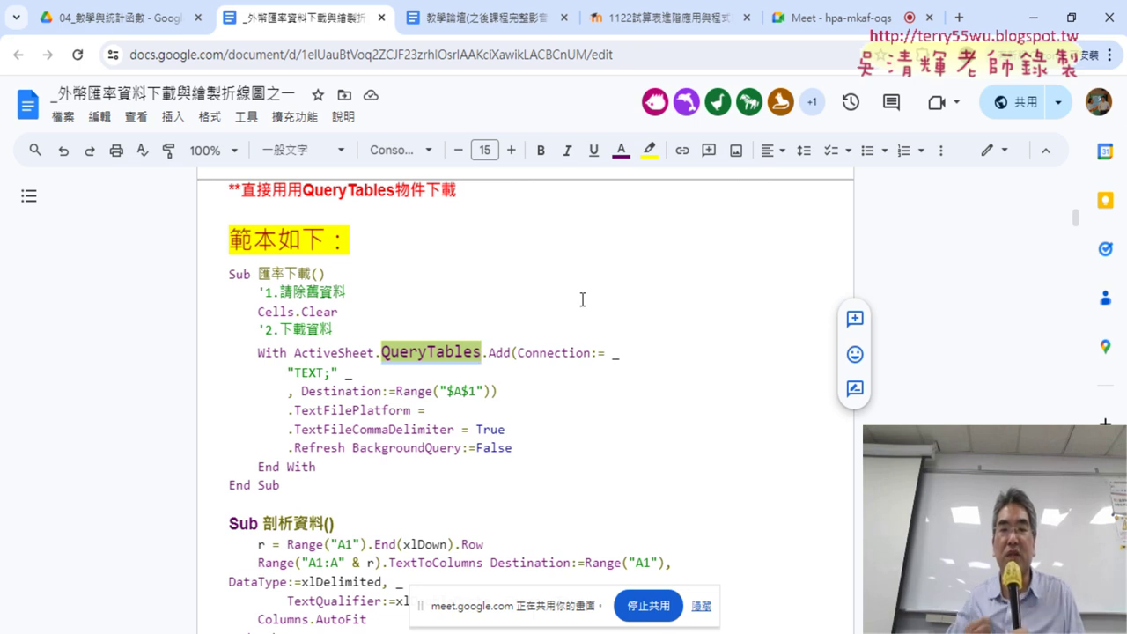
{"action": "left_click", "coordinate": [331, 372]}
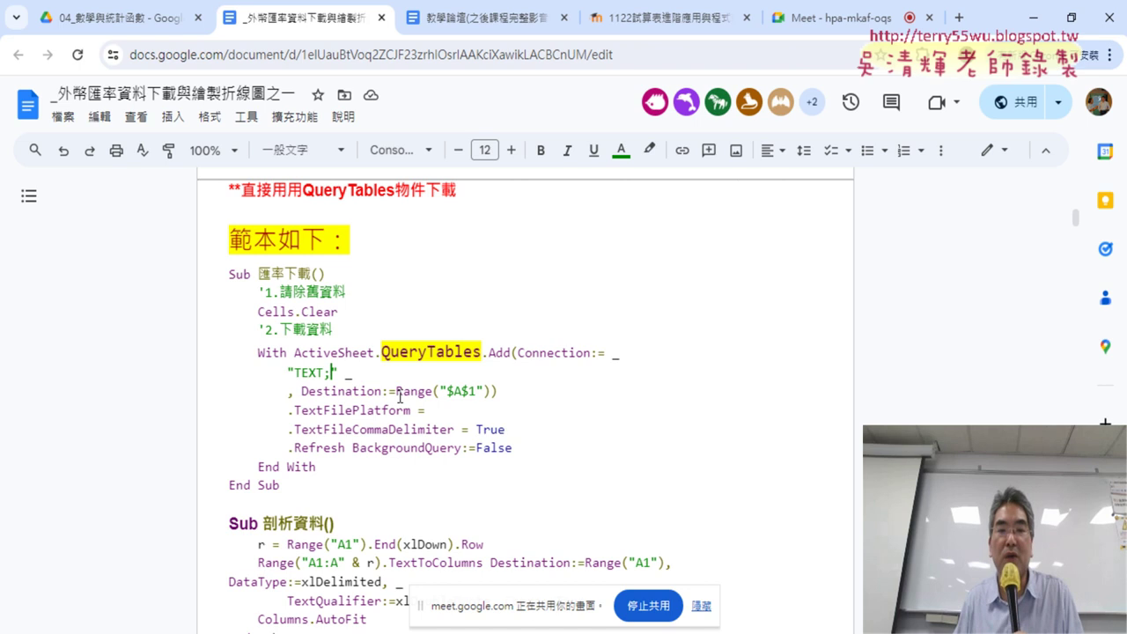
{"action": "left_click_drag", "start_coordinate": [294, 410], "coordinate": [453, 409]}
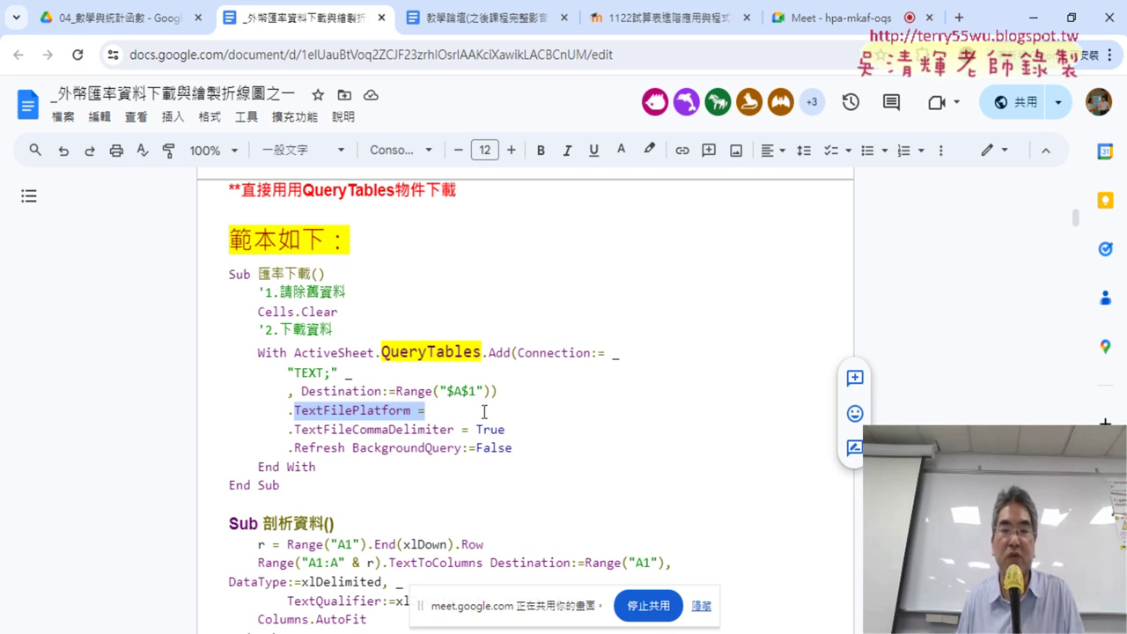
{"action": "left_click", "coordinate": [489, 412]}
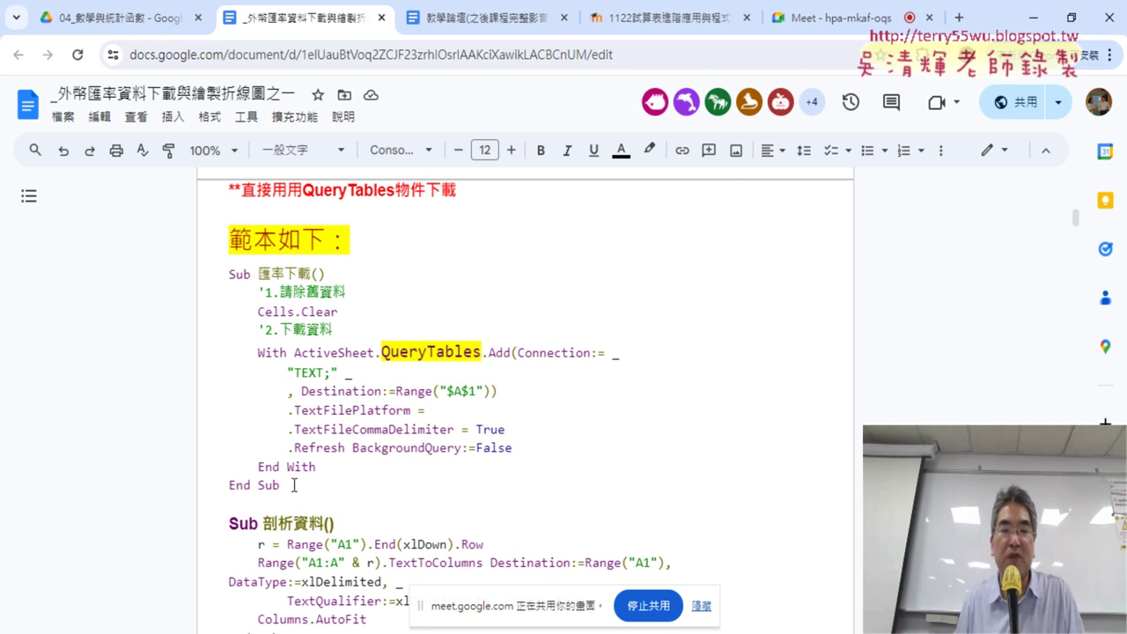
Highlight the lines from TextFilePlatform to End Sub again, then switch to the Excel workbook
{"action": "mouse_move", "coordinate": [294, 485]}
{"action": "left_mouse_down"}
{"action": "mouse_move", "coordinate": [225, 408]}
{"action": "mouse_move", "coordinate": [191, 272]}
{"action": "left_mouse_up"}
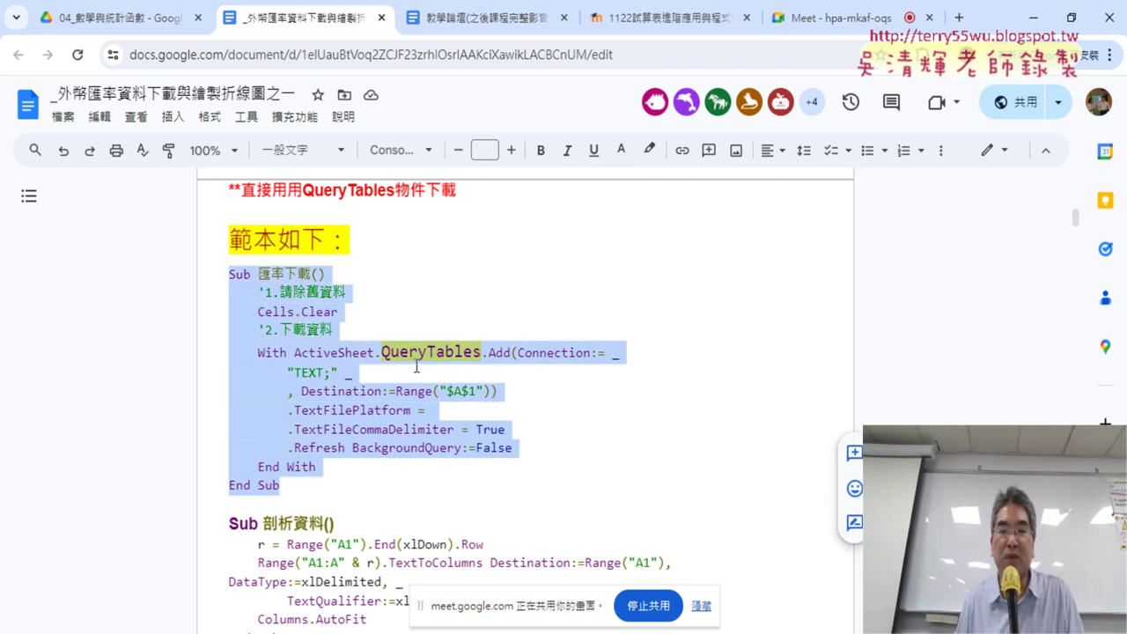
{"action": "left_click", "coordinate": [332, 373]}
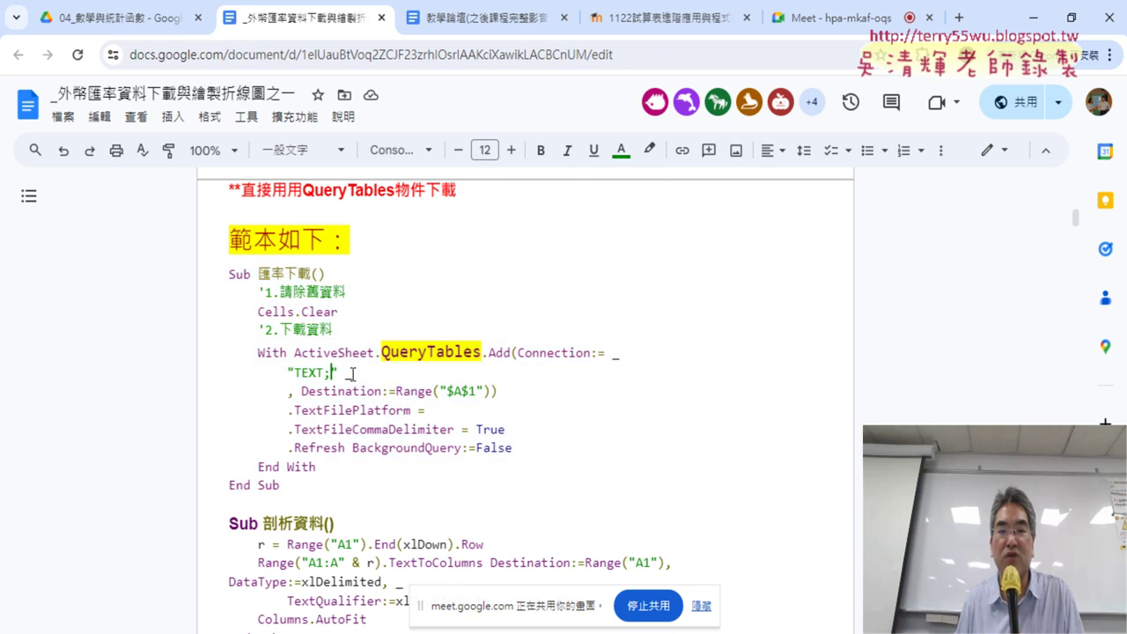
{"action": "left_click", "coordinate": [461, 408]}
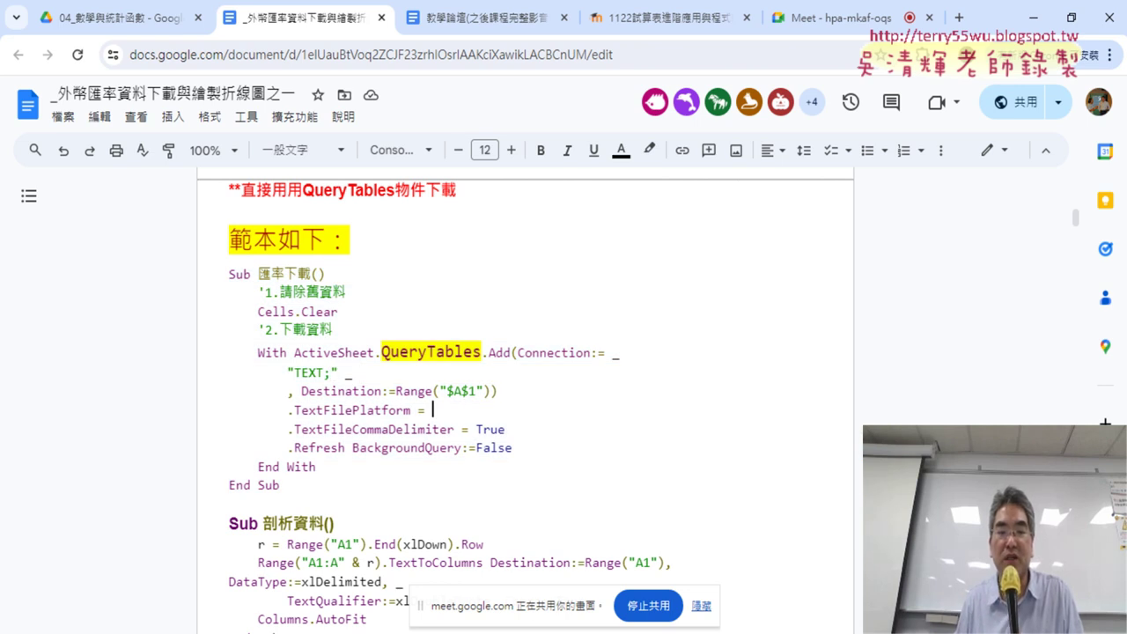
{"action": "key", "text": "alt+Tab"}
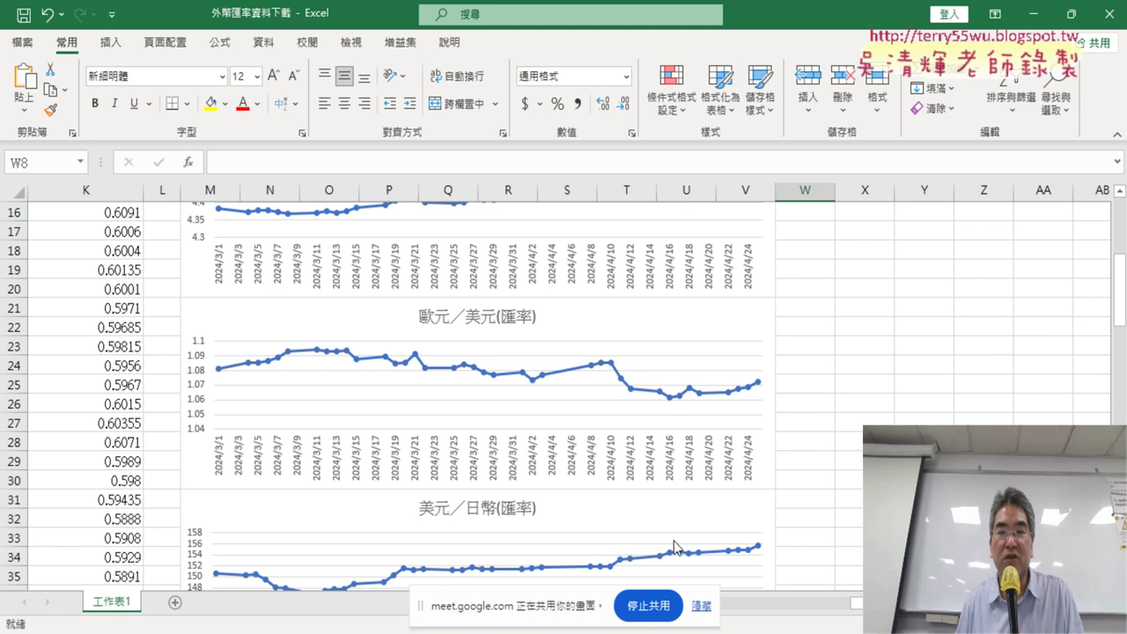
Enable the Developer tab through Excel Options > Customize Ribbon
{"action": "left_click", "coordinate": [111, 14]}
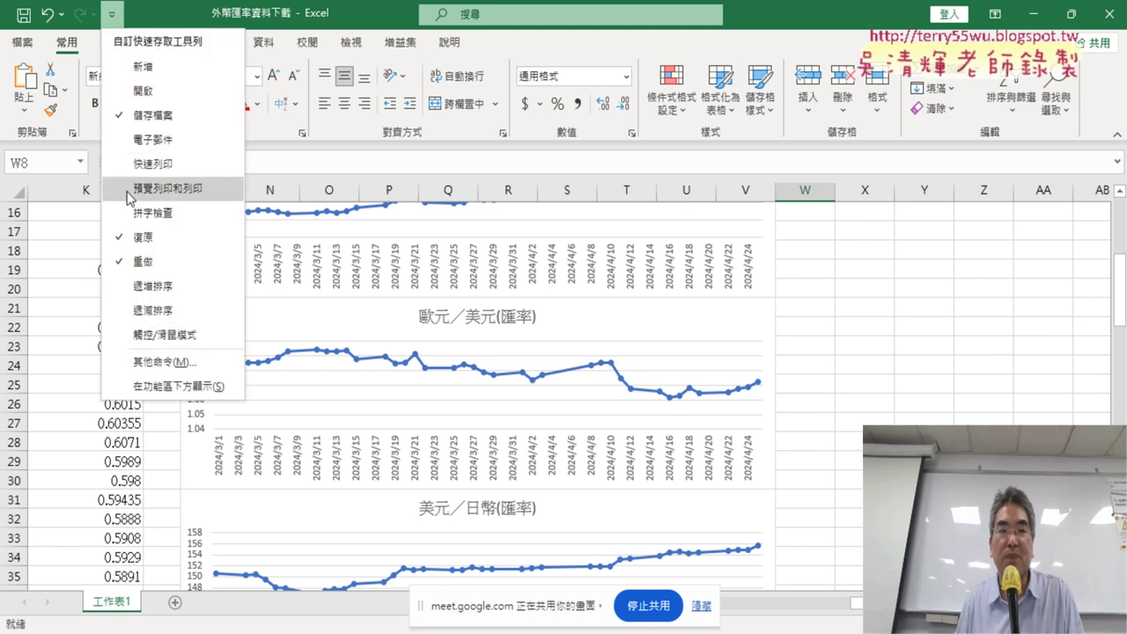
{"action": "left_click", "coordinate": [163, 362]}
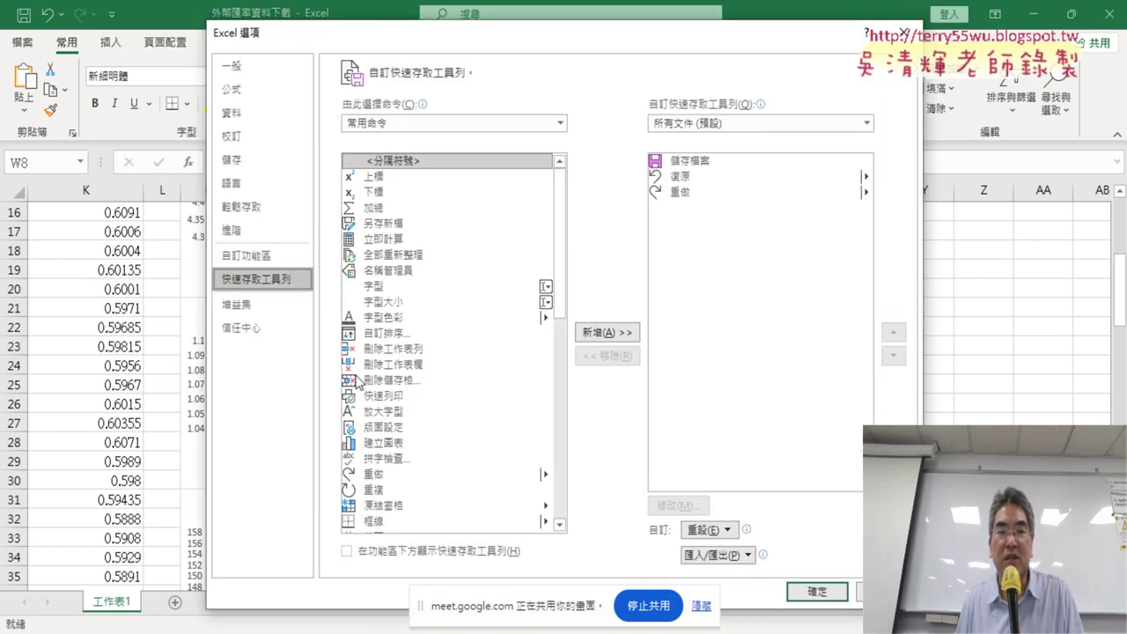
{"action": "left_click", "coordinate": [246, 255]}
{"action": "left_click", "coordinate": [641, 420]}
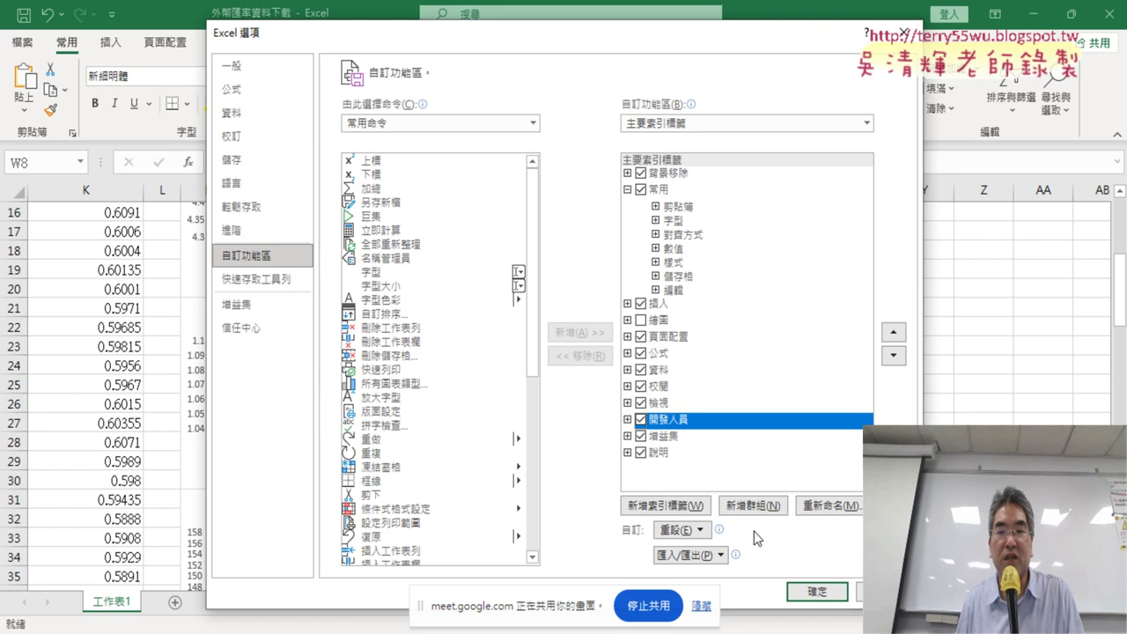
{"action": "left_click", "coordinate": [817, 591]}
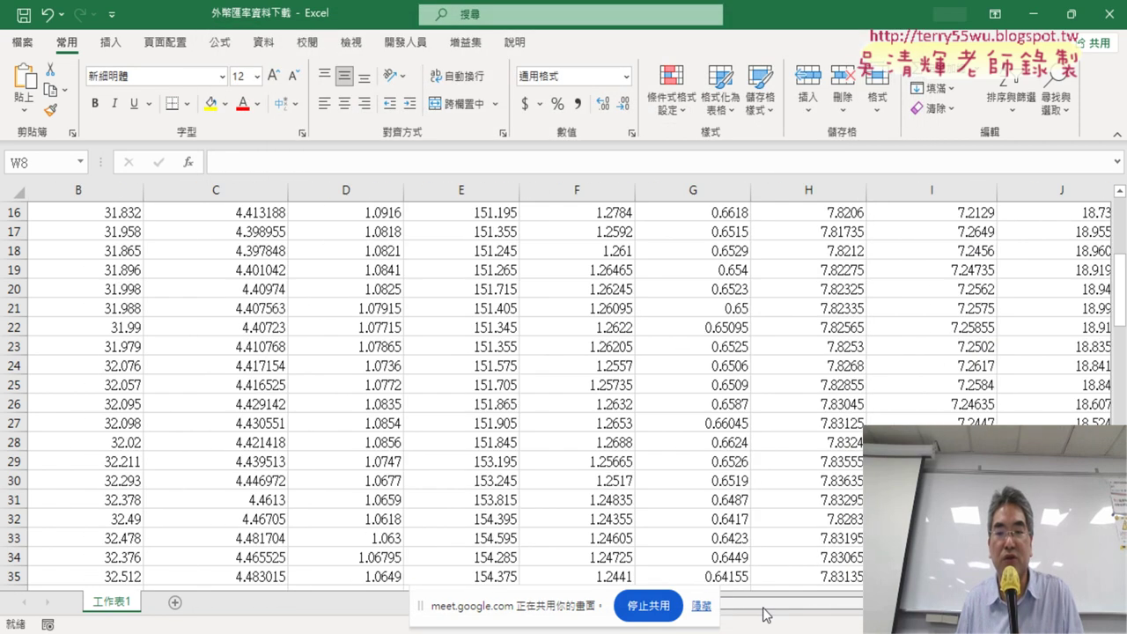
Select the currency rate columns B through K, from 美元／新台幣 to 紐幣／美元
{"action": "left_click_drag", "start_coordinate": [856, 603], "coordinate": [722, 607]}
{"action": "left_click", "coordinate": [702, 608]}
{"action": "scroll", "coordinate": [176, 261], "scroll_direction": "up", "scroll_amount": 5}
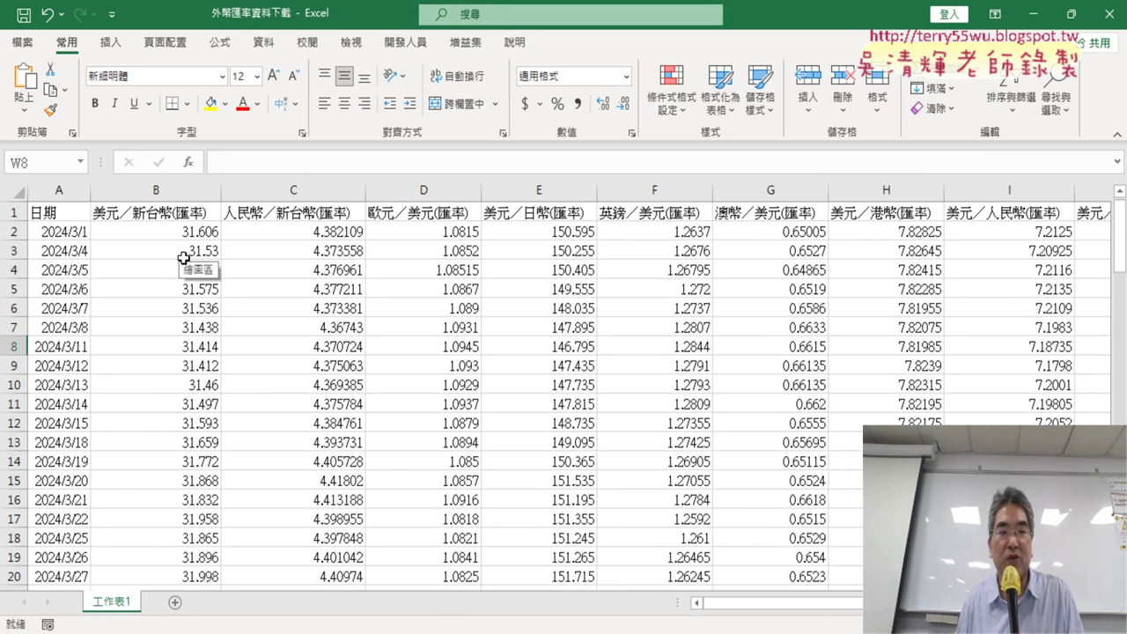
{"action": "left_click", "coordinate": [145, 190]}
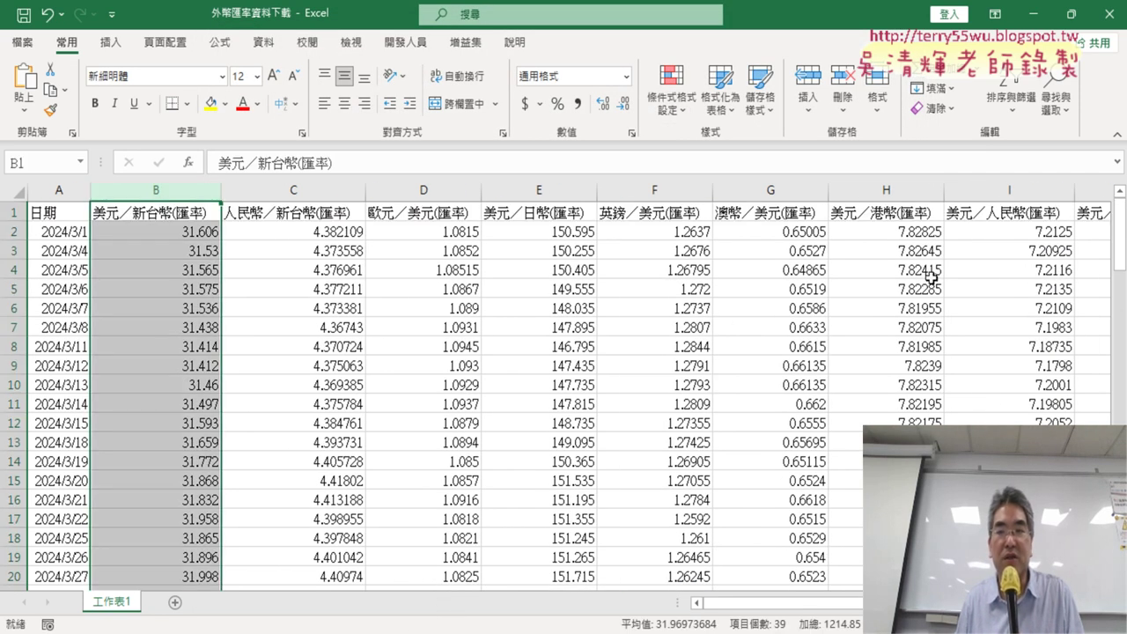
{"action": "left_click_drag", "start_coordinate": [859, 604], "coordinate": [932, 605]}
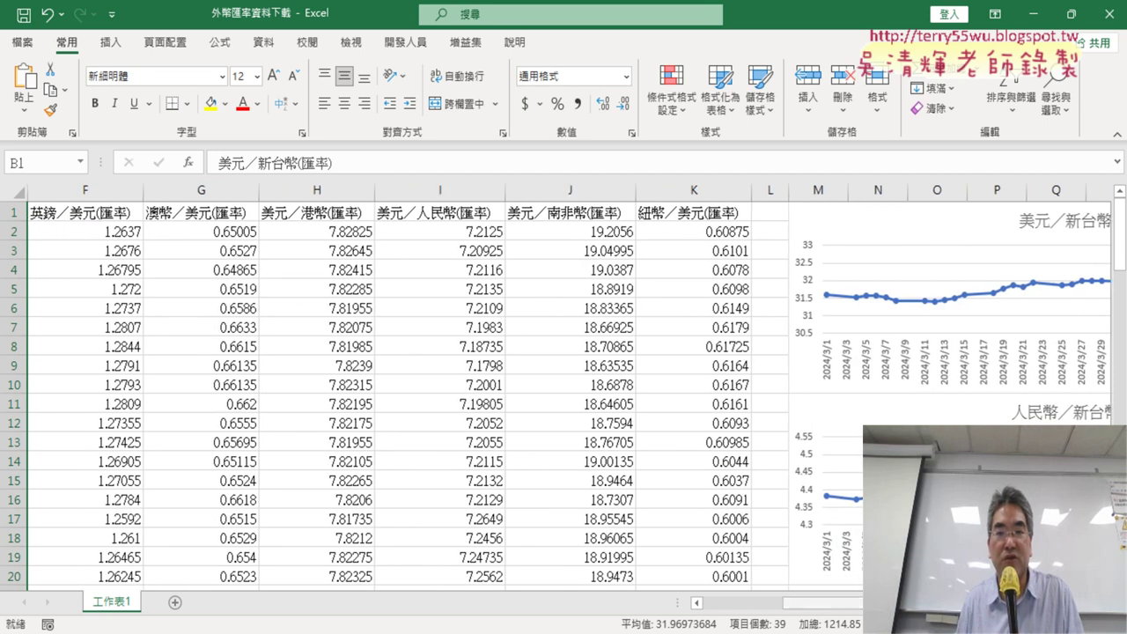
{"action": "left_click", "coordinate": [667, 199]}
{"action": "left_click_drag", "start_coordinate": [667, 199], "coordinate": [122, 196]}
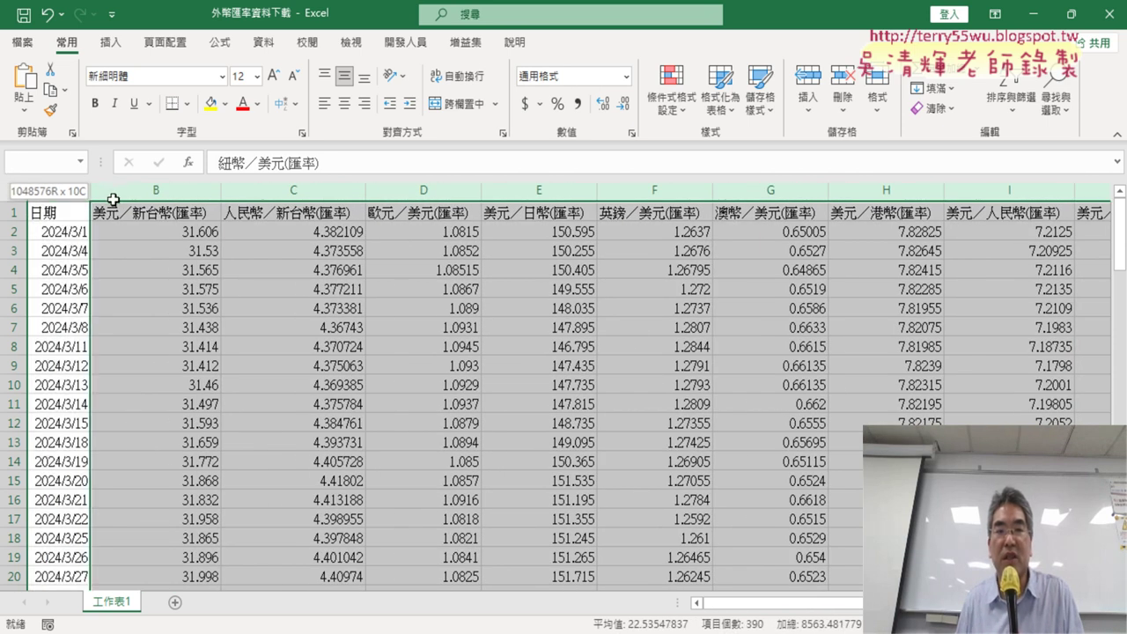
{"action": "left_click_drag", "start_coordinate": [123, 196], "coordinate": [115, 195]}
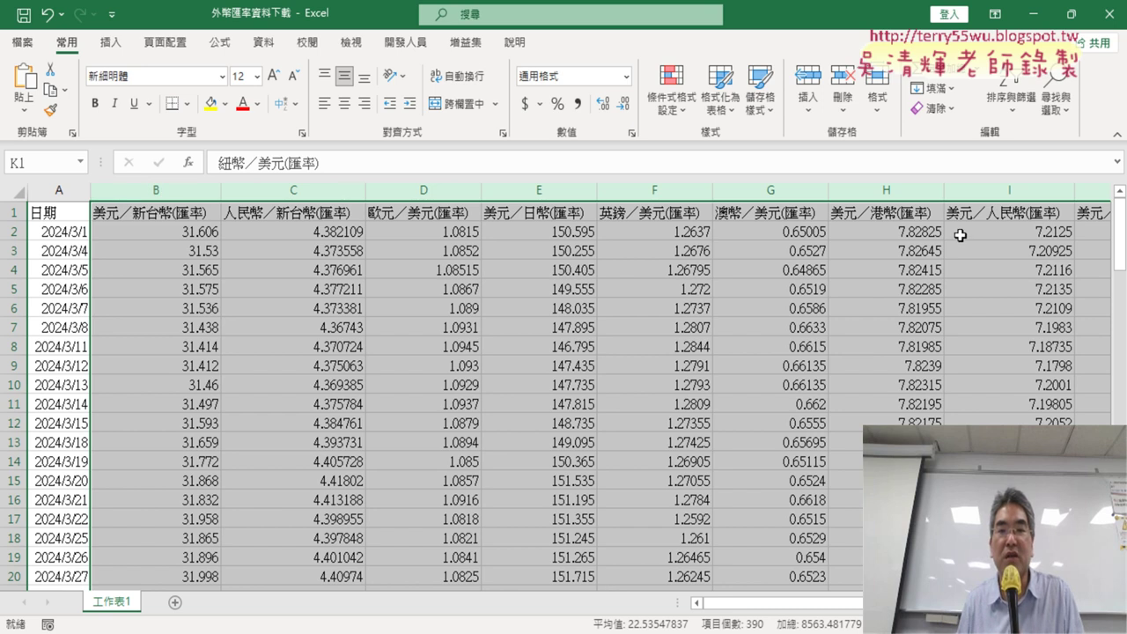
Scroll through the rate table, select date column A, and open the Visual Basic editor
{"action": "left_click_drag", "start_coordinate": [748, 603], "coordinate": [890, 604]}
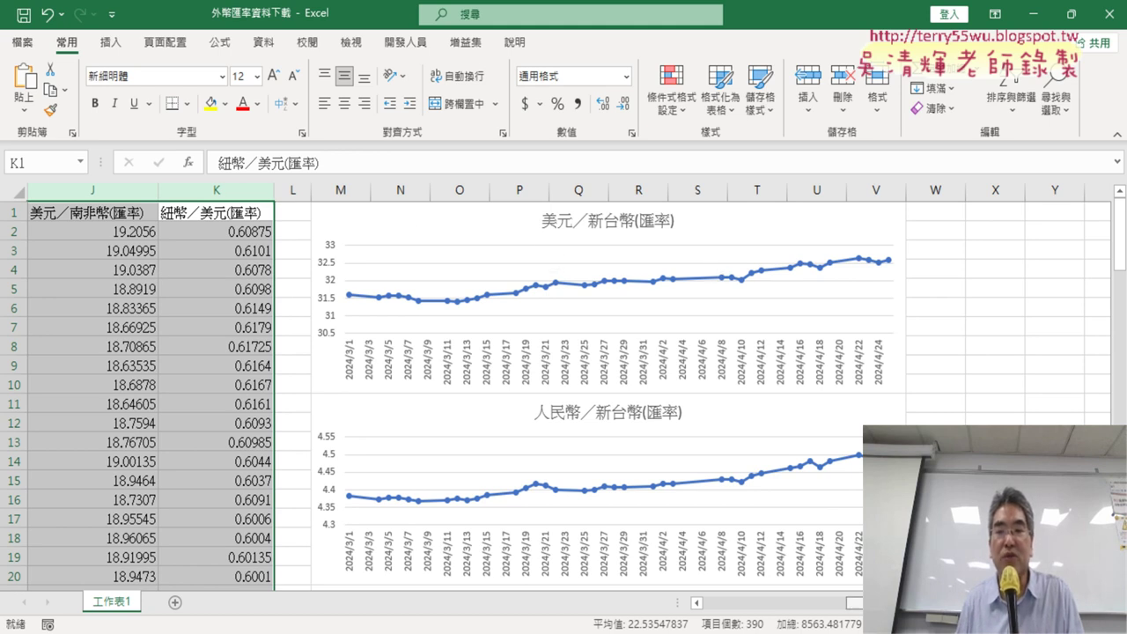
{"action": "scroll", "coordinate": [139, 194], "scroll_direction": "left", "scroll_amount": 5}
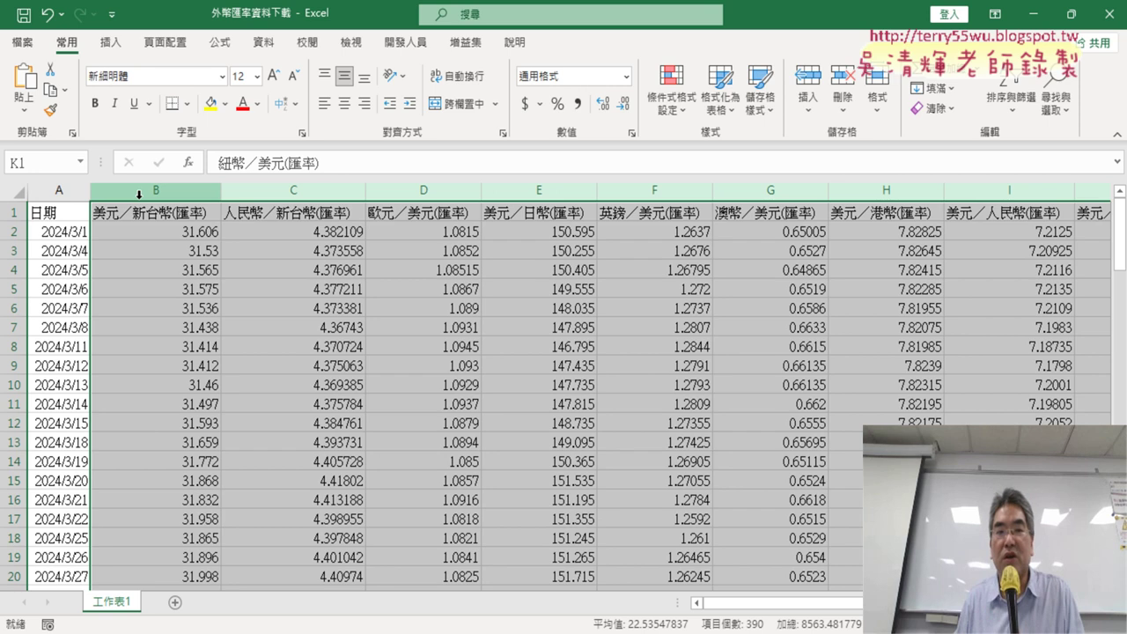
{"action": "left_click_drag", "start_coordinate": [757, 606], "coordinate": [845, 606]}
{"action": "scroll", "coordinate": [564, 397], "scroll_direction": "down", "scroll_amount": 6}
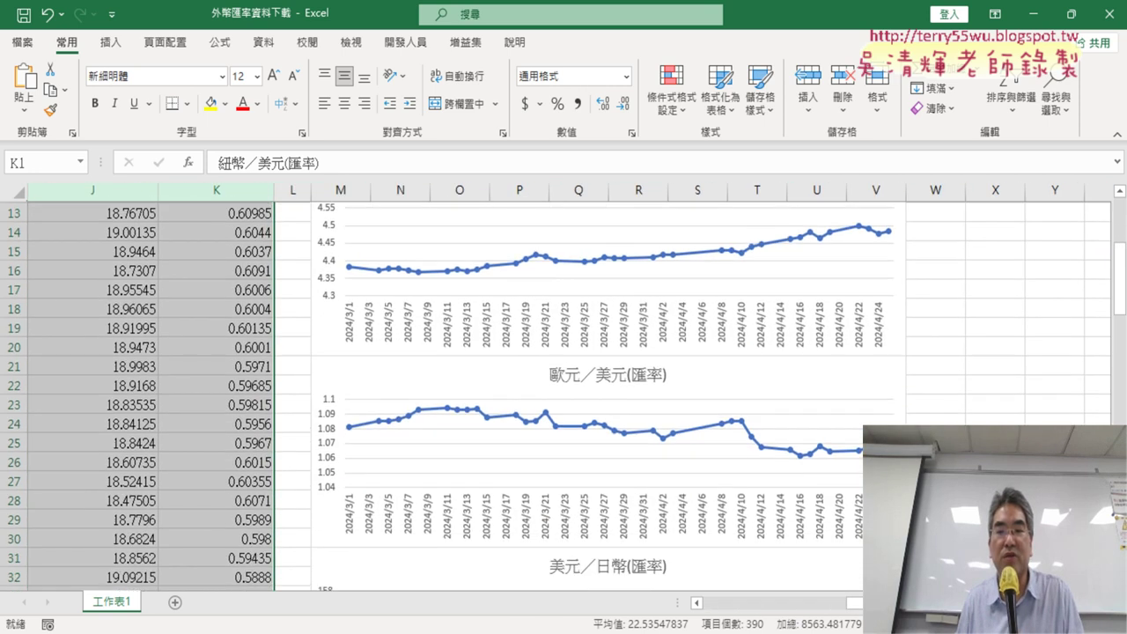
{"action": "scroll", "coordinate": [563, 396], "scroll_direction": "down", "scroll_amount": 4}
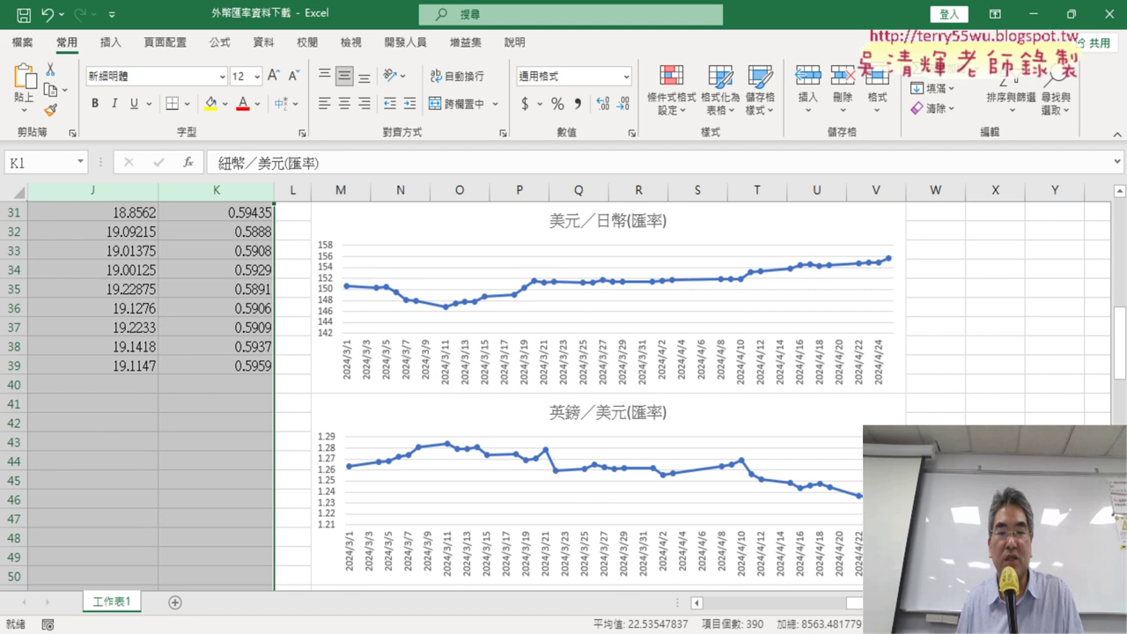
{"action": "scroll", "coordinate": [564, 397], "scroll_direction": "down", "scroll_amount": 3}
{"action": "scroll", "coordinate": [564, 396], "scroll_direction": "down", "scroll_amount": 3}
{"action": "scroll", "coordinate": [563, 396], "scroll_direction": "down", "scroll_amount": 4}
{"action": "scroll", "coordinate": [563, 396], "scroll_direction": "down", "scroll_amount": 4}
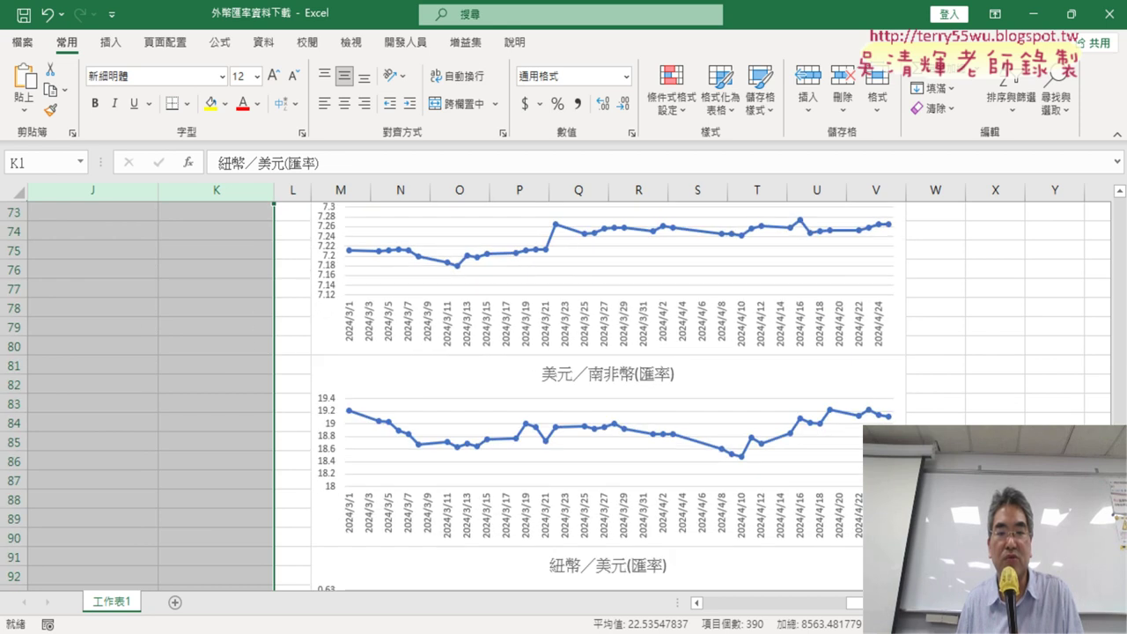
{"action": "scroll", "coordinate": [563, 396], "scroll_direction": "up", "scroll_amount": 3}
{"action": "scroll", "coordinate": [564, 396], "scroll_direction": "up", "scroll_amount": 9}
{"action": "scroll", "coordinate": [1019, 410], "scroll_direction": "up", "scroll_amount": 9}
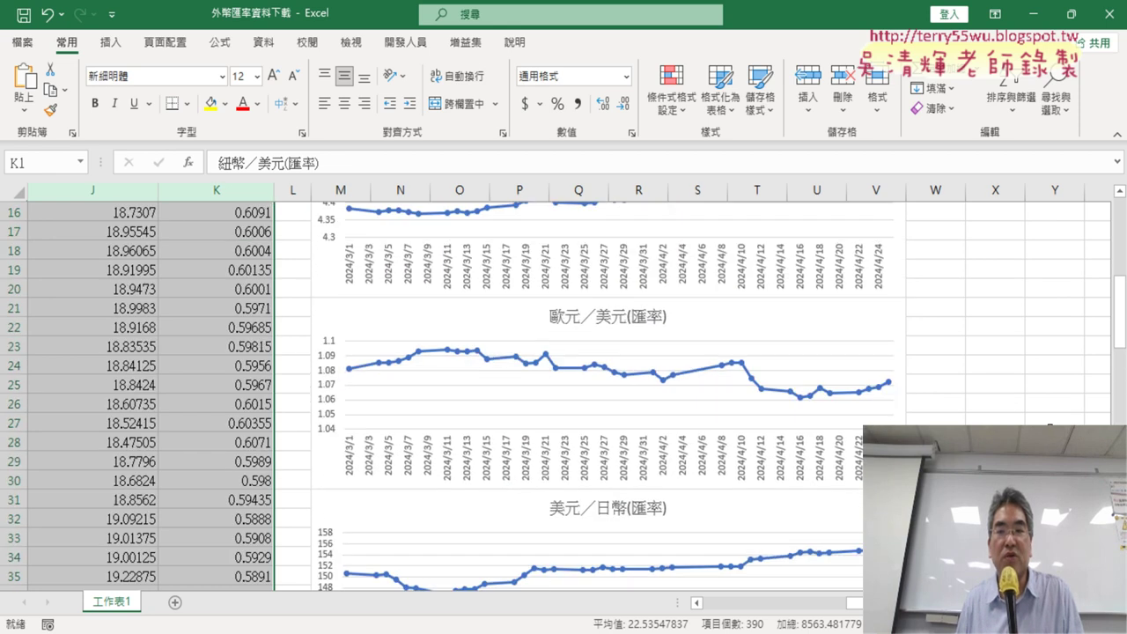
{"action": "scroll", "coordinate": [1019, 410], "scroll_direction": "up", "scroll_amount": 3}
{"action": "scroll", "coordinate": [1019, 410], "scroll_direction": "up", "scroll_amount": 1}
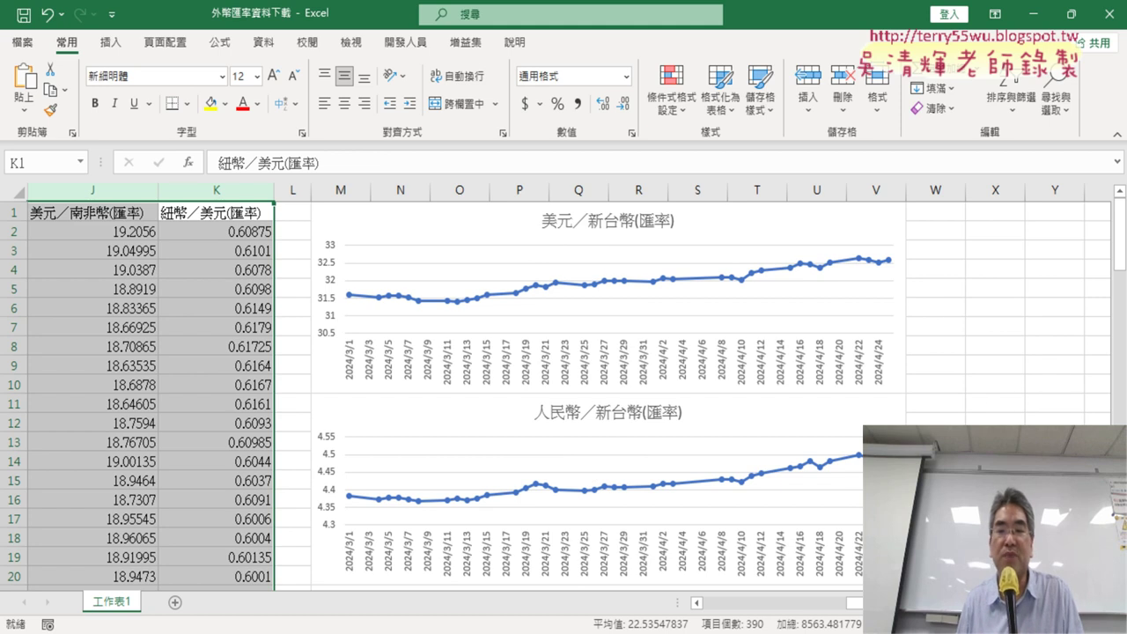
{"action": "scroll", "coordinate": [216, 322], "scroll_direction": "left", "scroll_amount": 5}
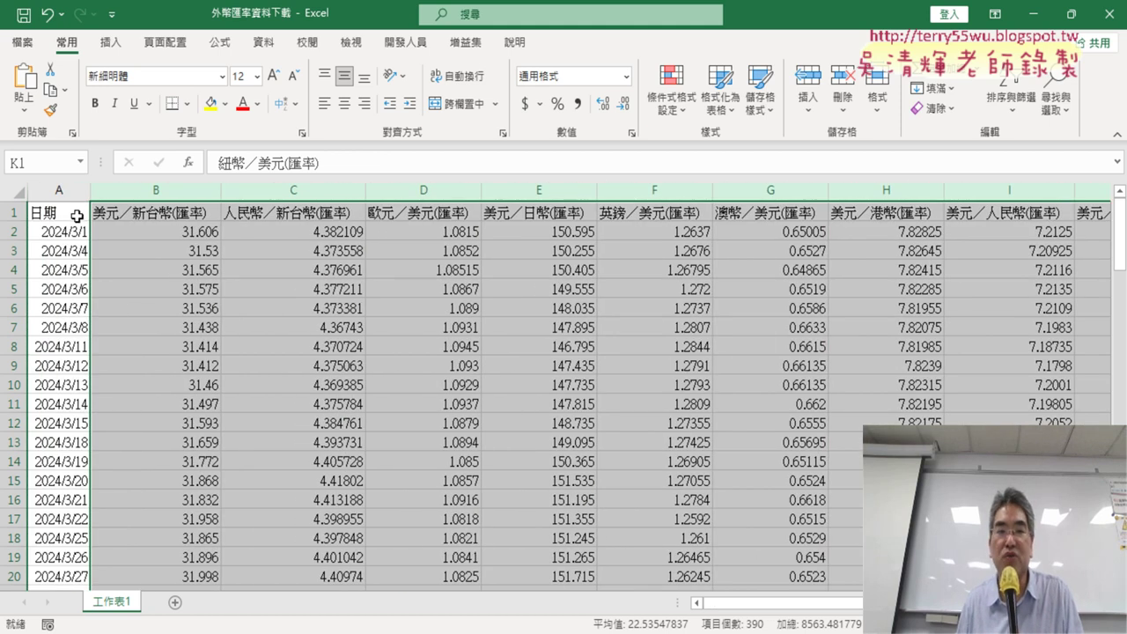
{"action": "left_click", "coordinate": [61, 189]}
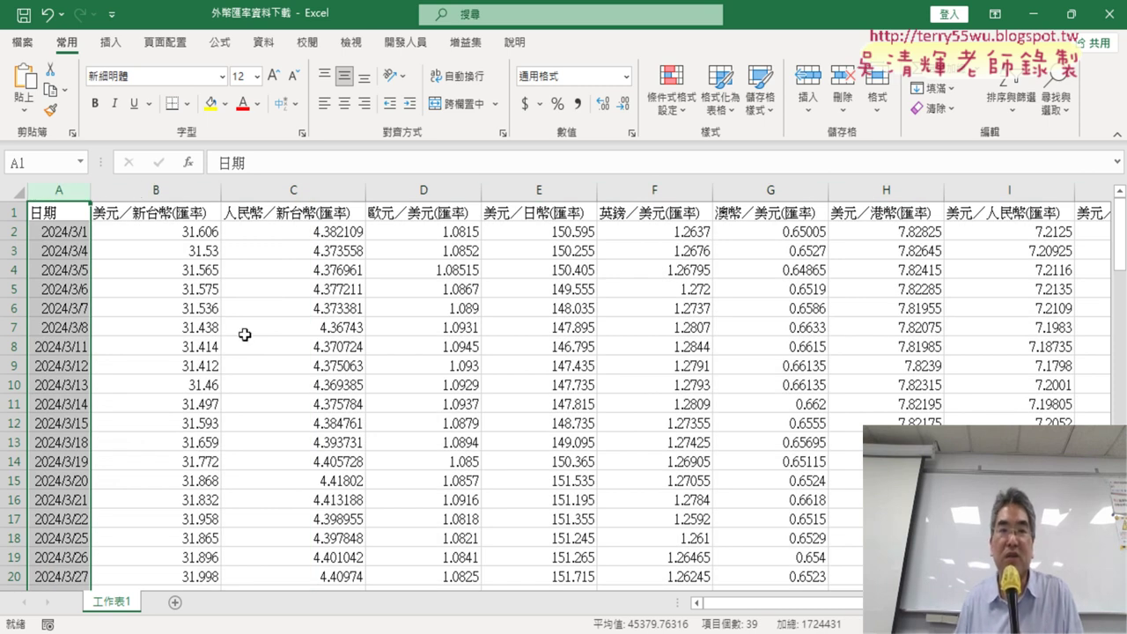
{"action": "left_click", "coordinate": [416, 42]}
Enlarge the code window and set the editor font size to 12 under Editor Format
{"action": "left_click", "coordinate": [40, 100]}
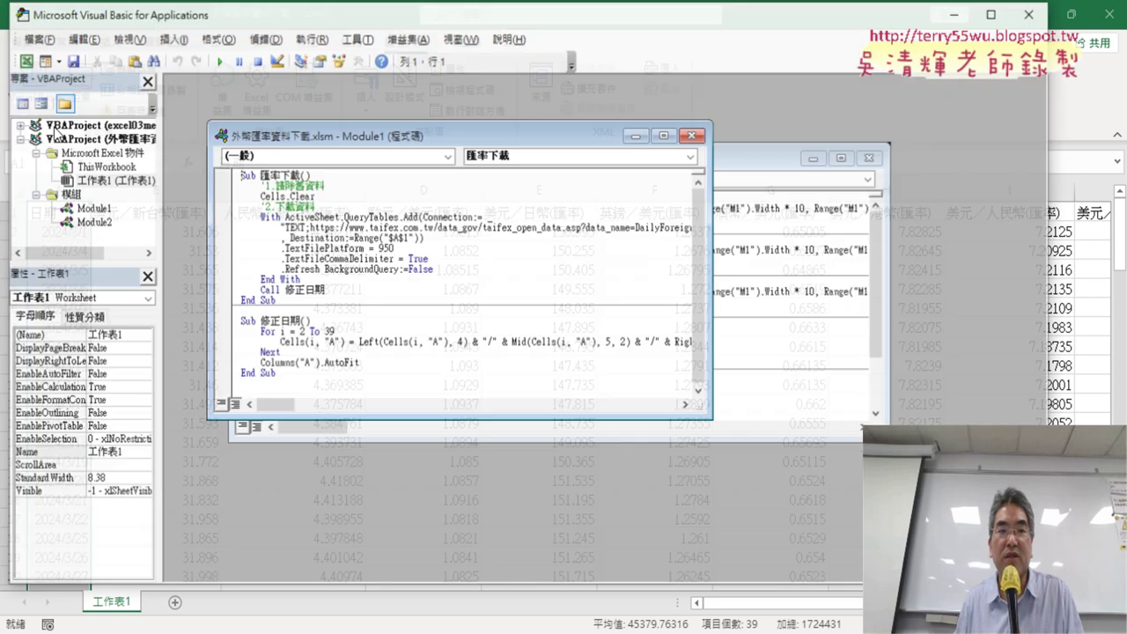
{"action": "double_click", "coordinate": [498, 137]}
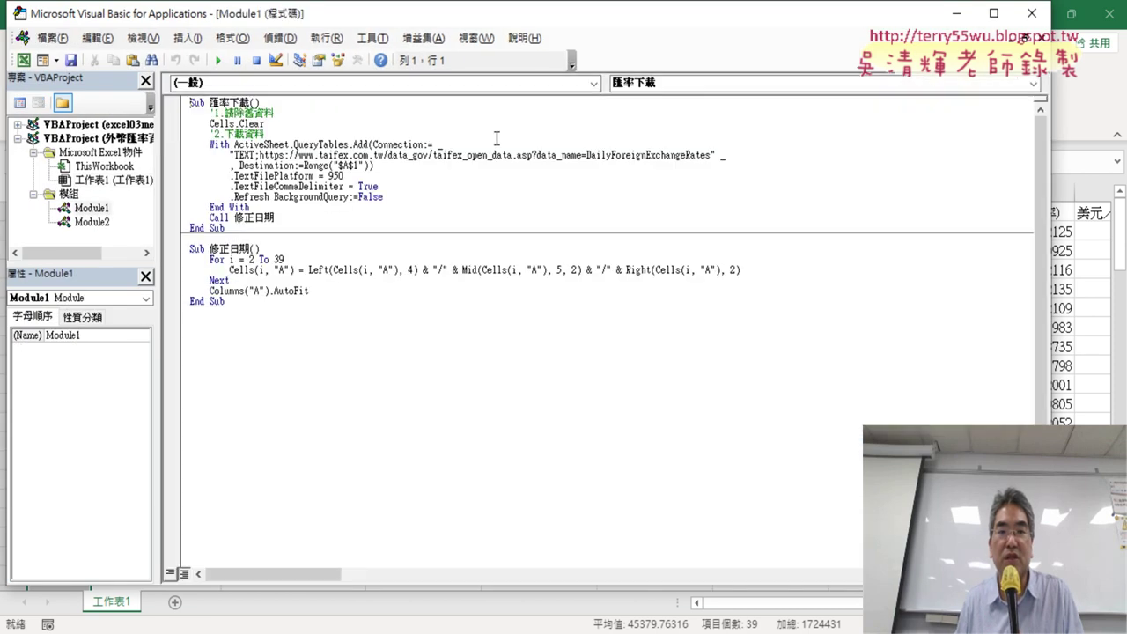
{"action": "double_click", "coordinate": [422, 30]}
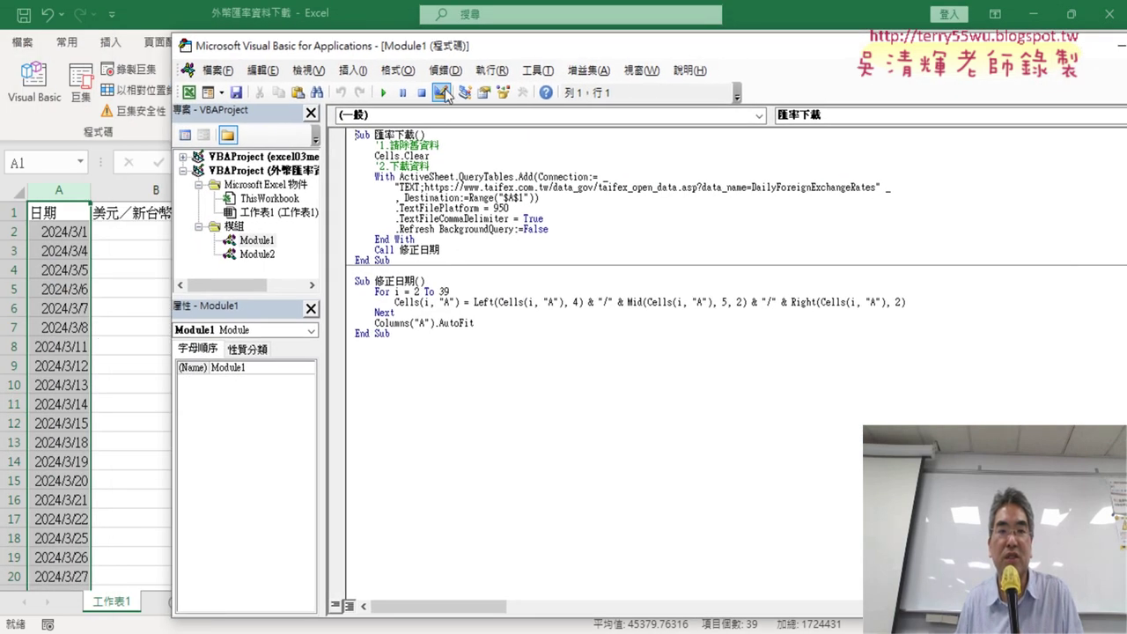
{"action": "left_click", "coordinate": [539, 71]}
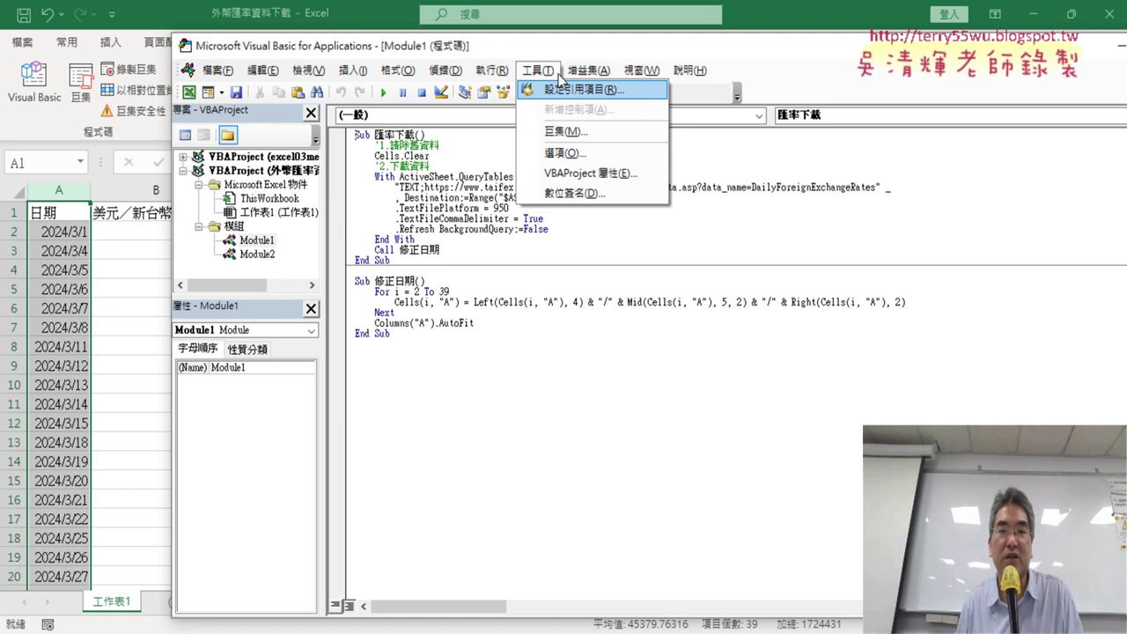
{"action": "left_click", "coordinate": [569, 155]}
{"action": "left_click", "coordinate": [464, 154]}
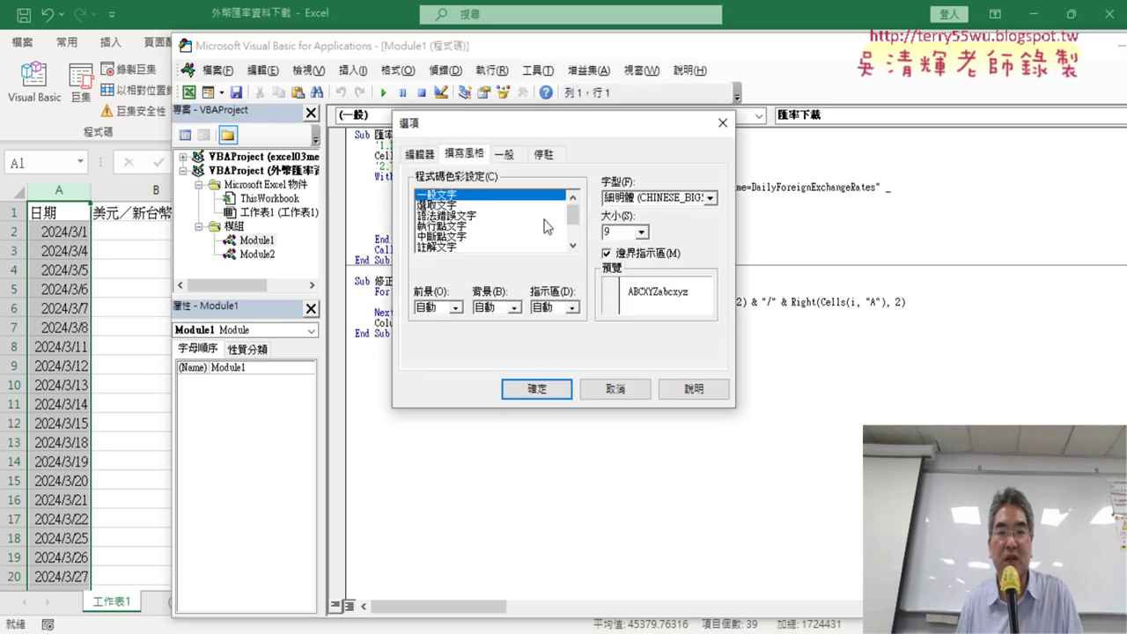
{"action": "left_click", "coordinate": [641, 232]}
{"action": "left_click", "coordinate": [634, 279]}
{"action": "left_click", "coordinate": [536, 388]}
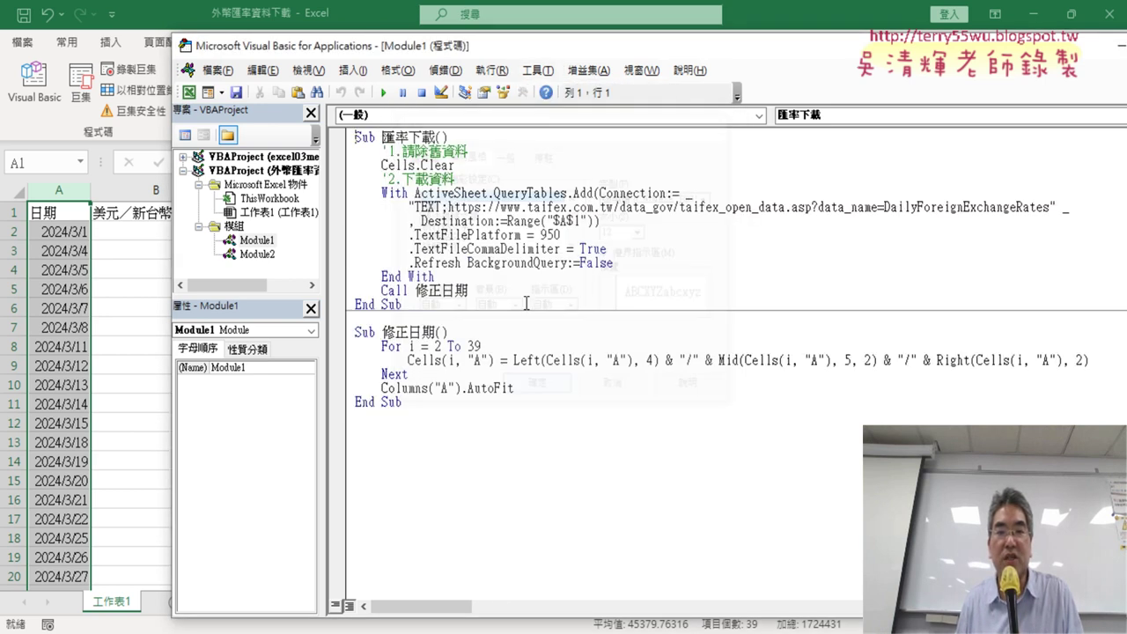
{"action": "left_click", "coordinate": [453, 220]}
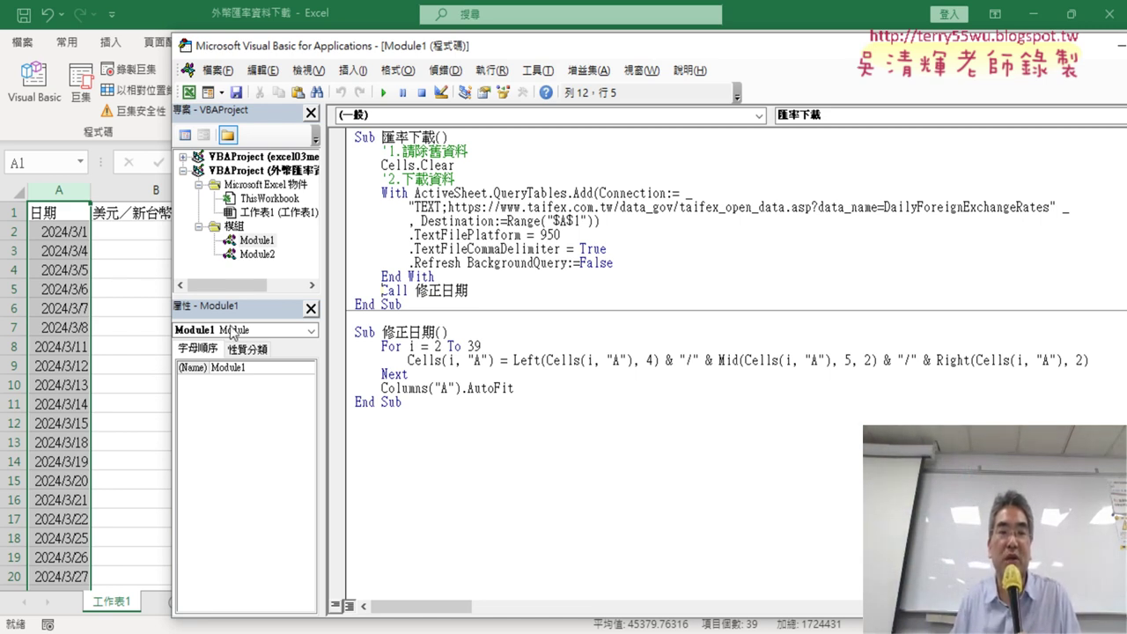
Explain the date-rebuilding and AutoFit lines of 修正日期, then narrow column A until dates show #######
{"action": "left_click", "coordinate": [422, 359]}
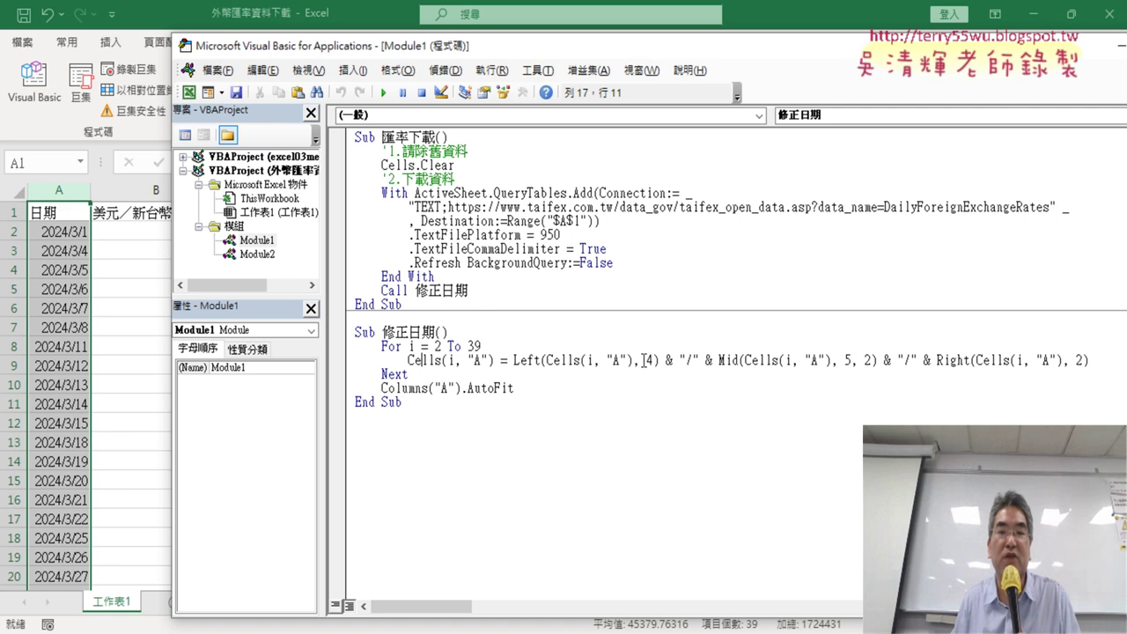
{"action": "left_click_drag", "start_coordinate": [516, 360], "coordinate": [1094, 363]}
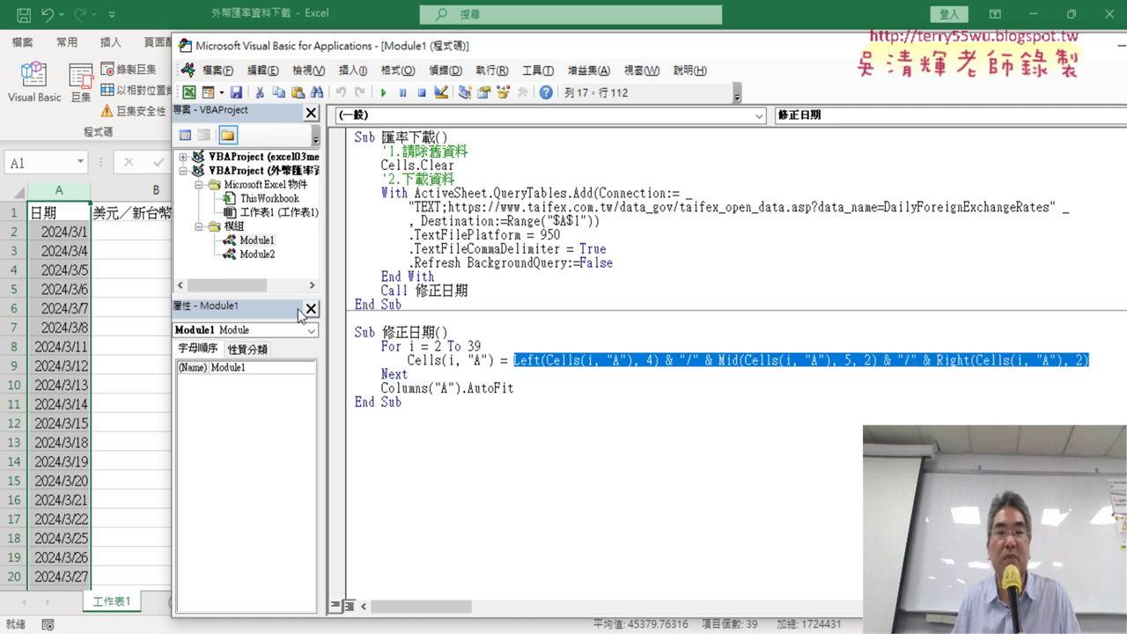
{"action": "left_click", "coordinate": [738, 350]}
{"action": "left_click_drag", "start_coordinate": [659, 361], "coordinate": [714, 361]}
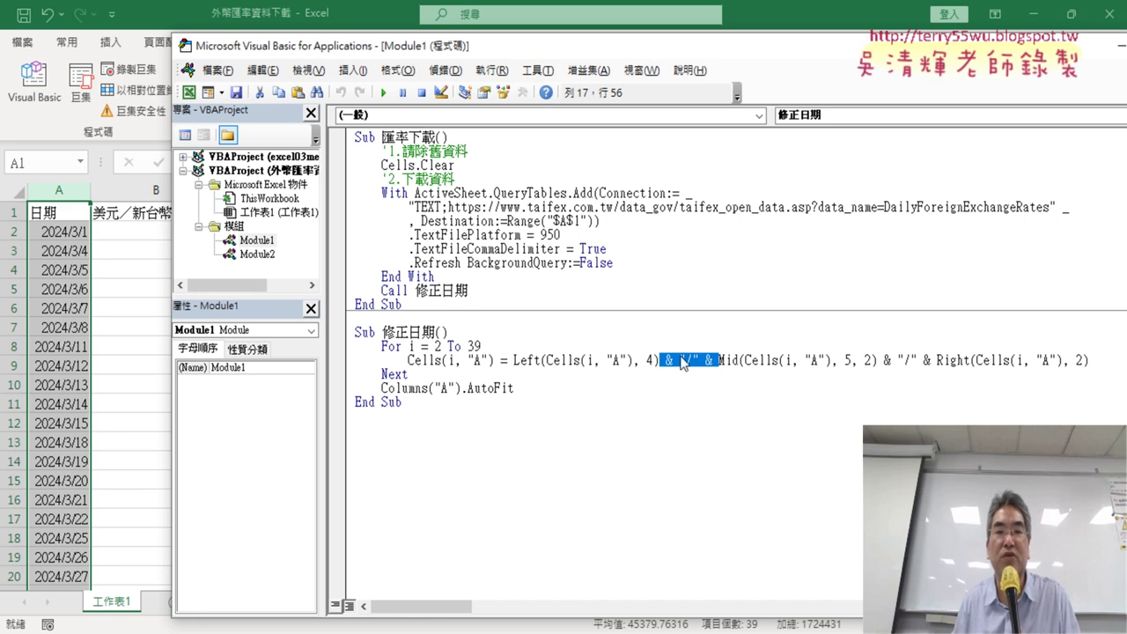
{"action": "left_click_drag", "start_coordinate": [501, 360], "coordinate": [408, 360]}
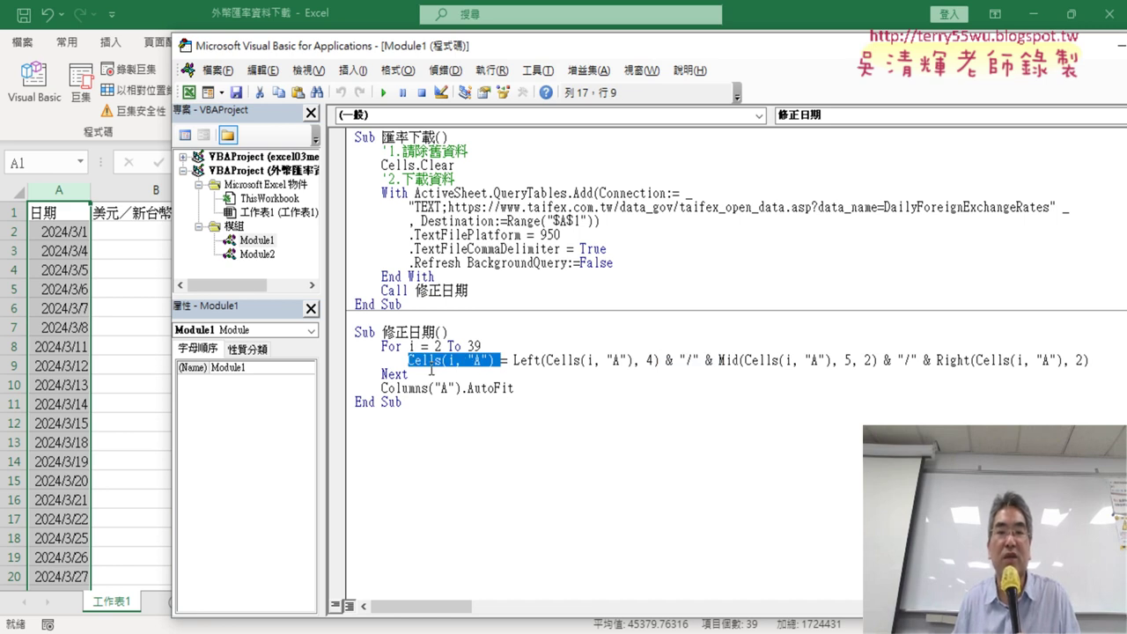
{"action": "left_click_drag", "start_coordinate": [513, 387], "coordinate": [381, 387]}
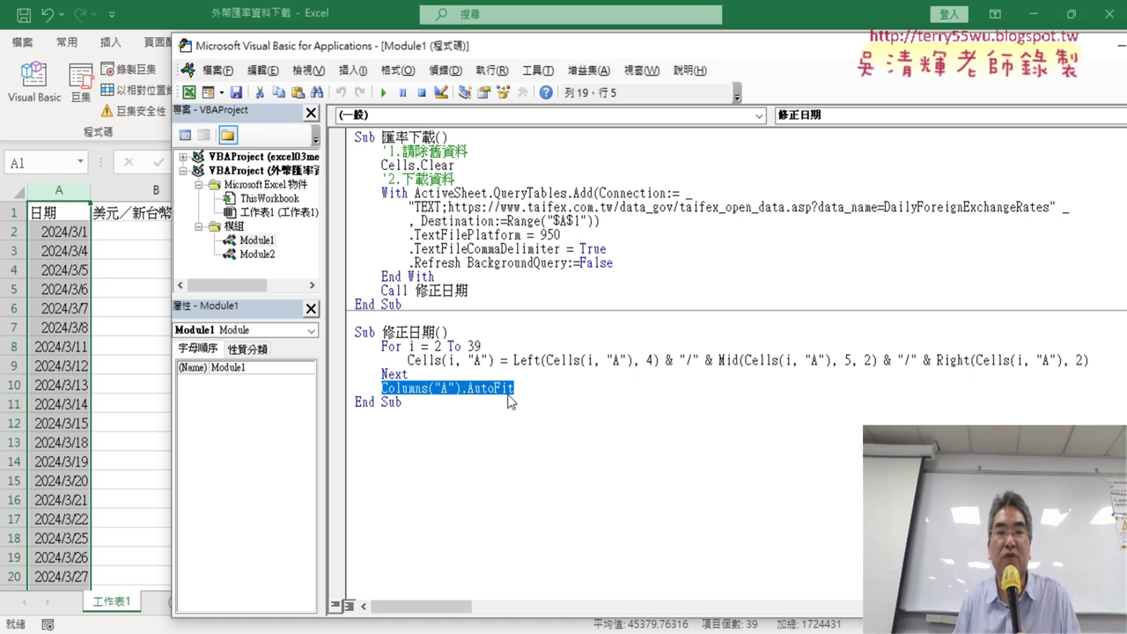
{"action": "left_click", "coordinate": [87, 191]}
{"action": "left_click_drag", "start_coordinate": [88, 191], "coordinate": [80, 191]}
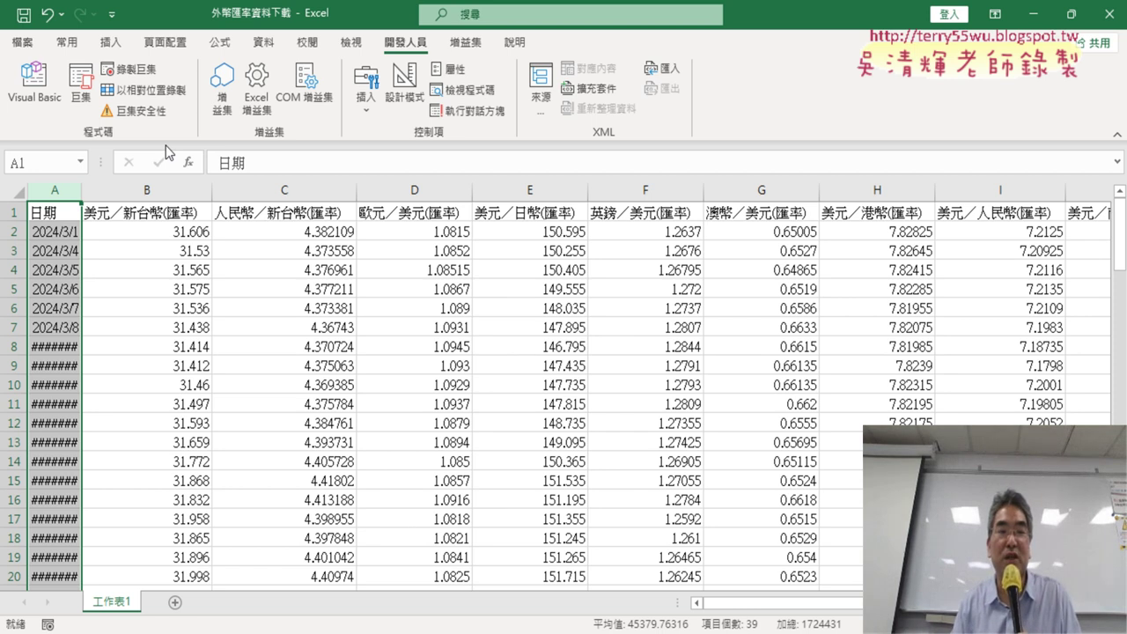
Auto-fit column A to show full dates, then narrow it again until dates show #######
{"action": "double_click", "coordinate": [78, 191]}
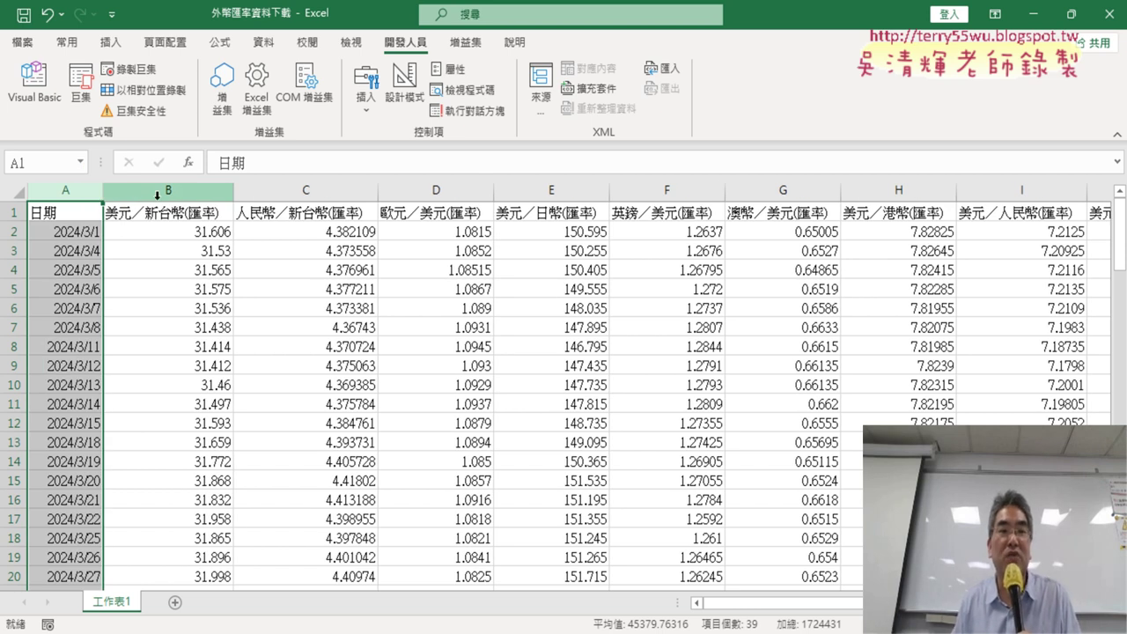
{"action": "left_click", "coordinate": [37, 84]}
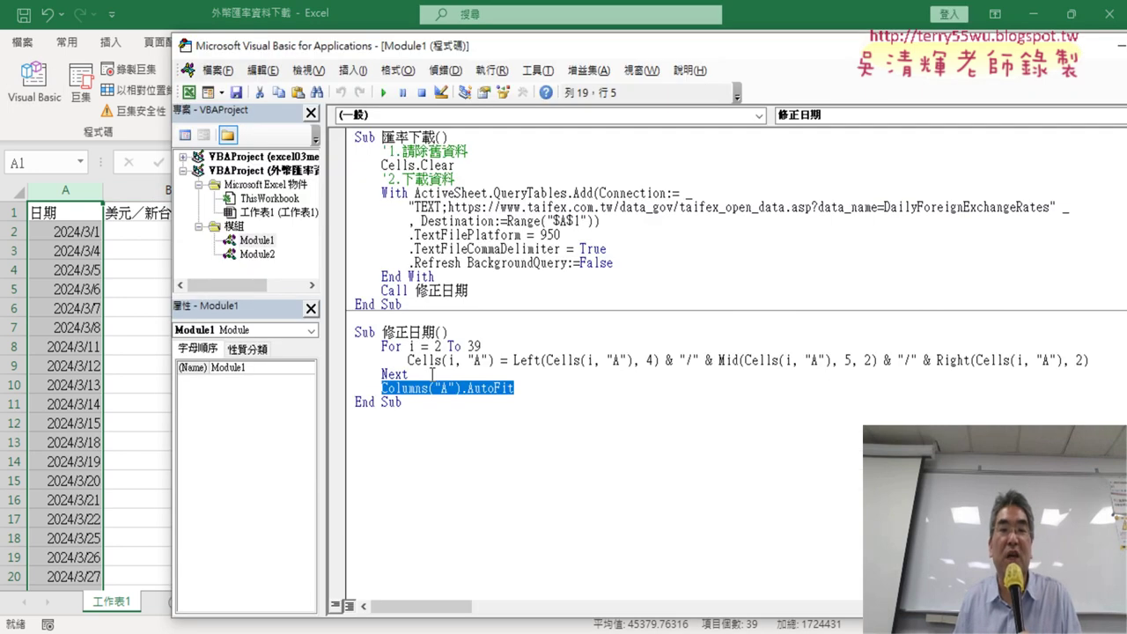
{"action": "mouse_move", "coordinate": [104, 199]}
{"action": "left_mouse_down"}
{"action": "mouse_move", "coordinate": [78, 201]}
{"action": "mouse_move", "coordinate": [94, 189]}
{"action": "left_mouse_up"}
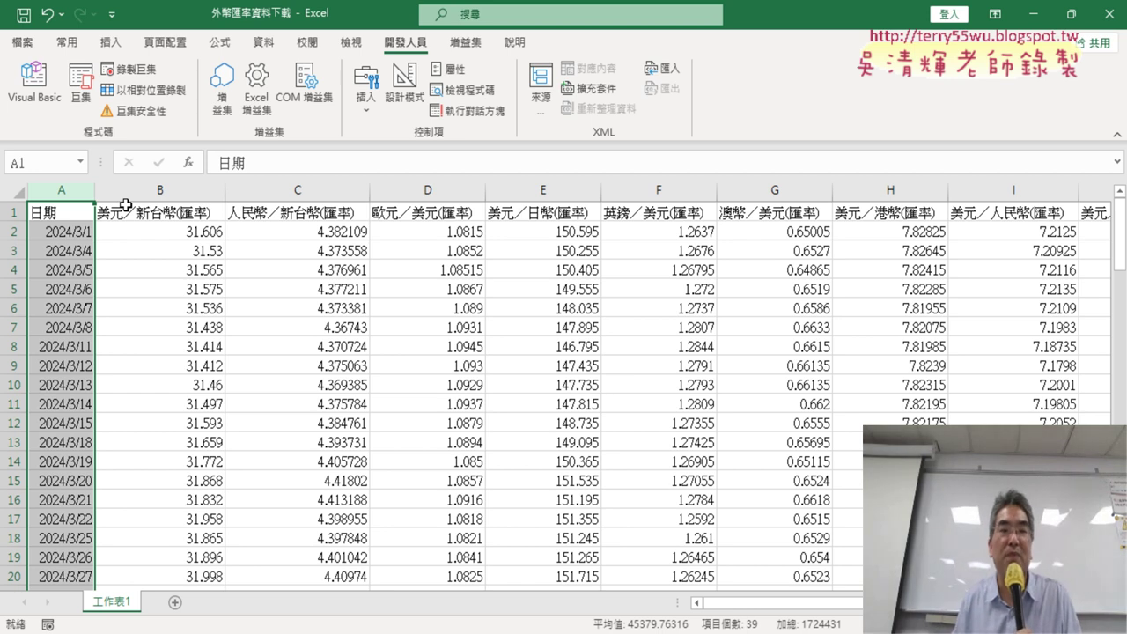
{"action": "left_click_drag", "start_coordinate": [94, 190], "coordinate": [83, 190]}
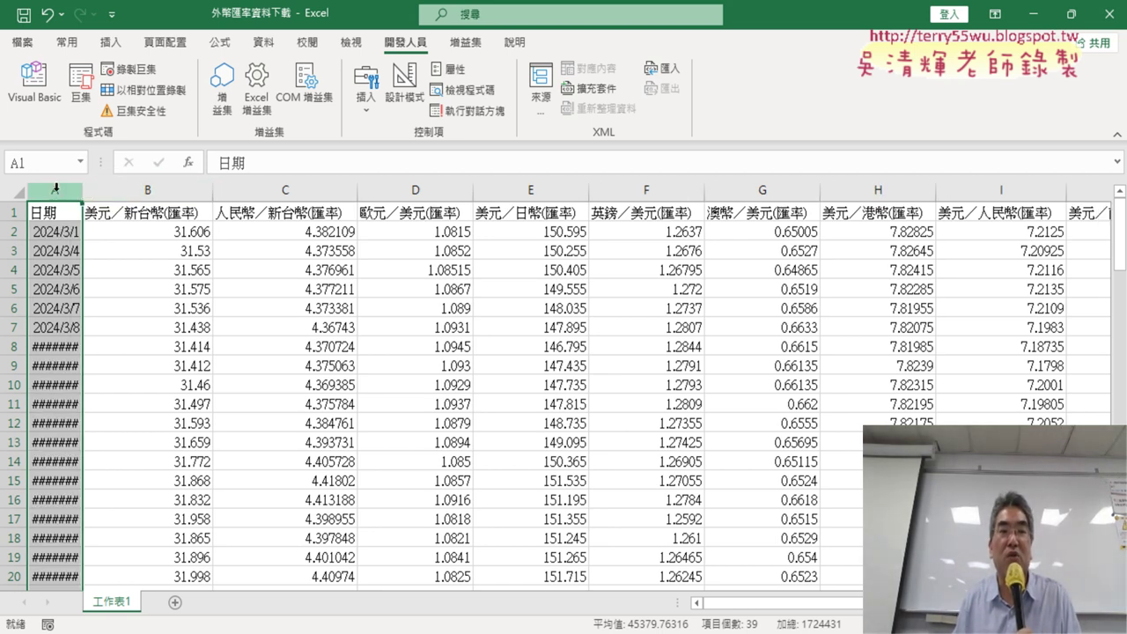
Highlight the column letter "A" in Columns("A").AutoFit, then bring the rate table forward
{"action": "left_click", "coordinate": [34, 83]}
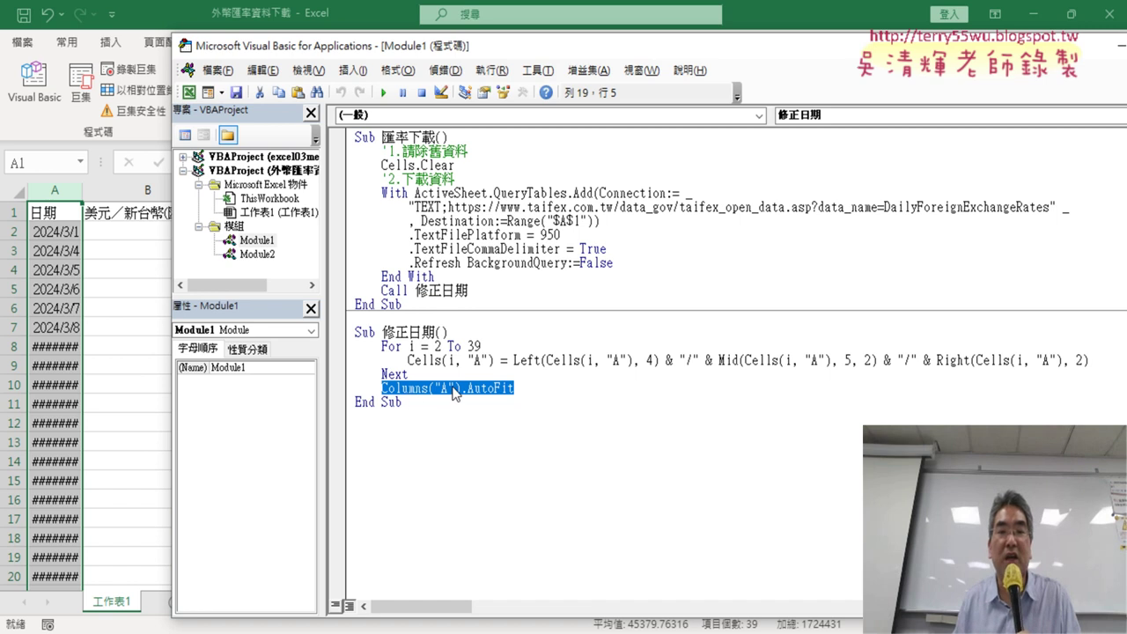
{"action": "left_click", "coordinate": [457, 387]}
{"action": "left_click_drag", "start_coordinate": [460, 388], "coordinate": [382, 388]}
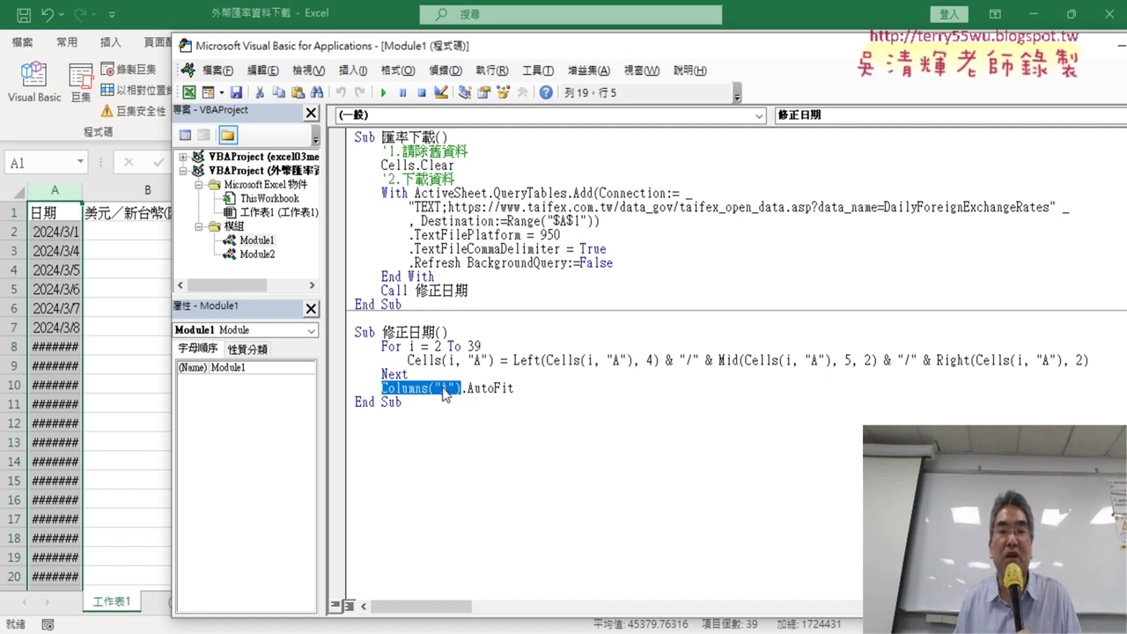
{"action": "left_click_drag", "start_coordinate": [434, 388], "coordinate": [461, 387]}
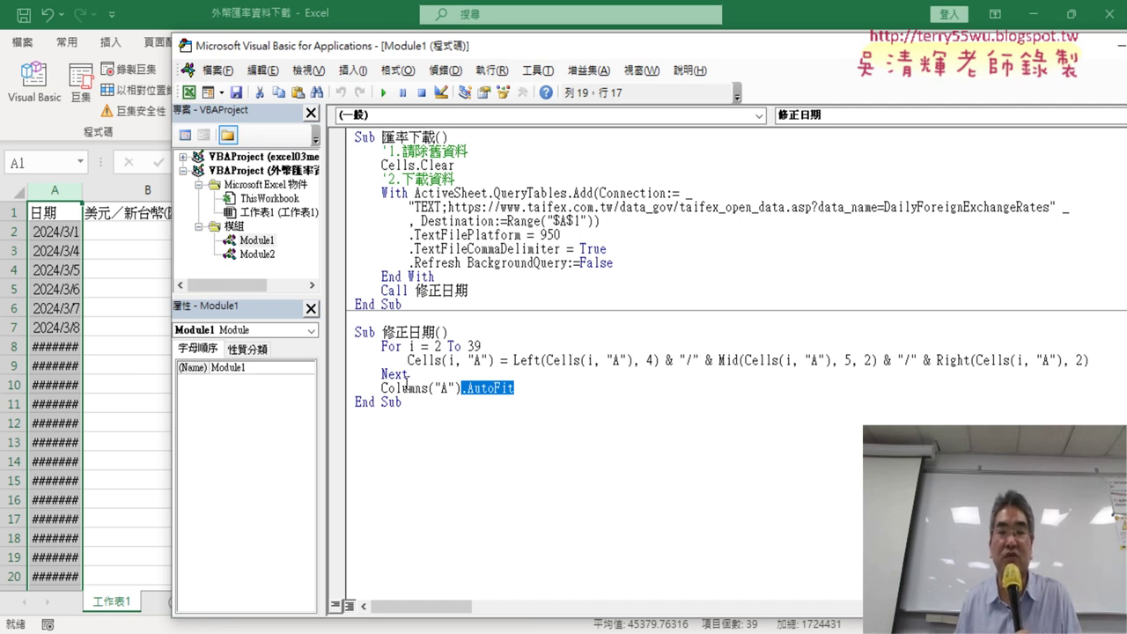
{"action": "left_click", "coordinate": [117, 296]}
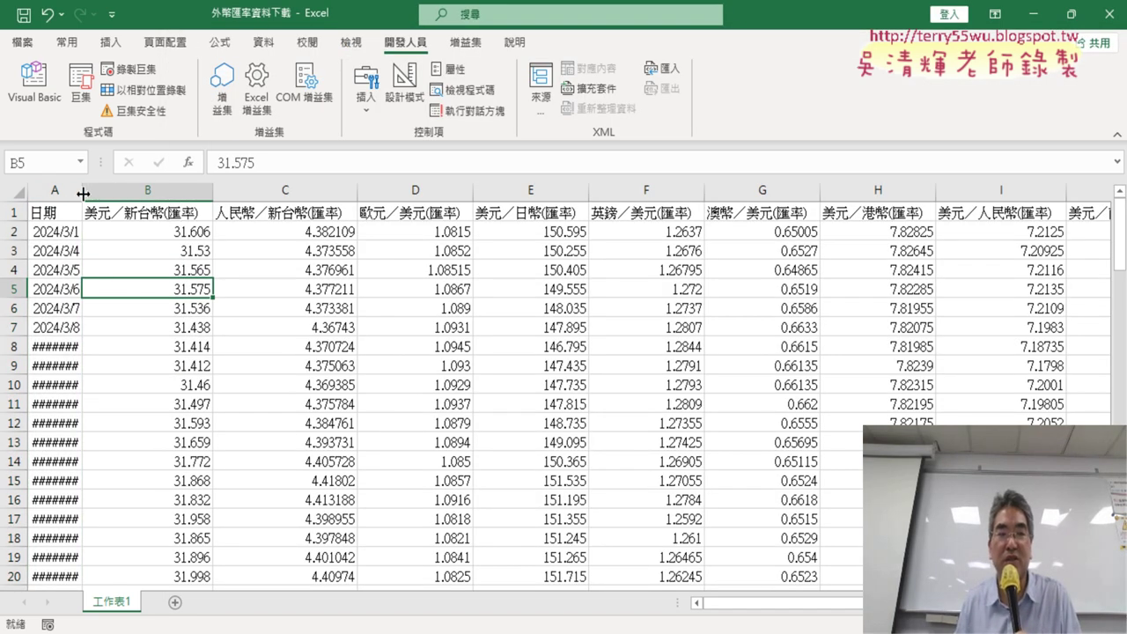
Auto-fit column A and check the last full date, 2024/4/25 in cell A39
{"action": "left_click", "coordinate": [35, 89]}
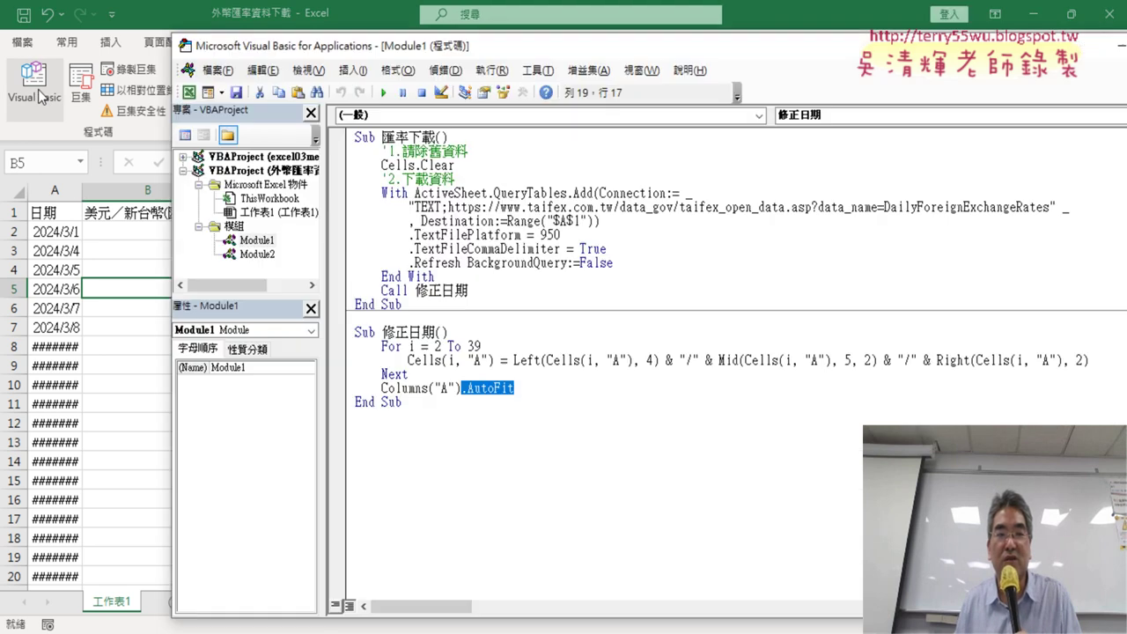
{"action": "left_click", "coordinate": [492, 266]}
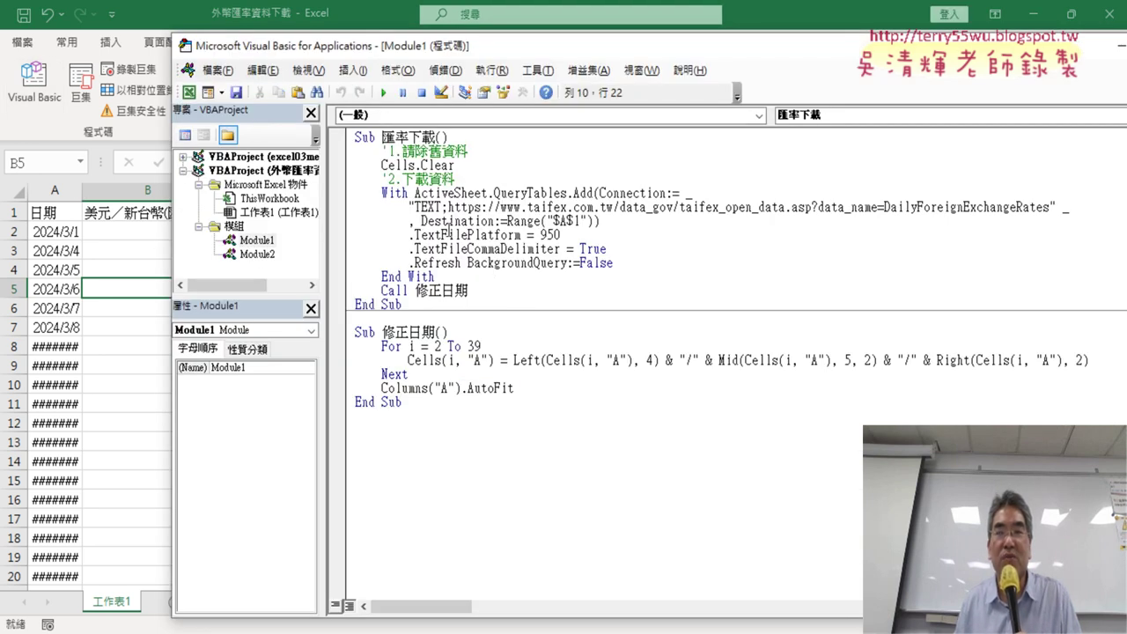
{"action": "left_click", "coordinate": [75, 214]}
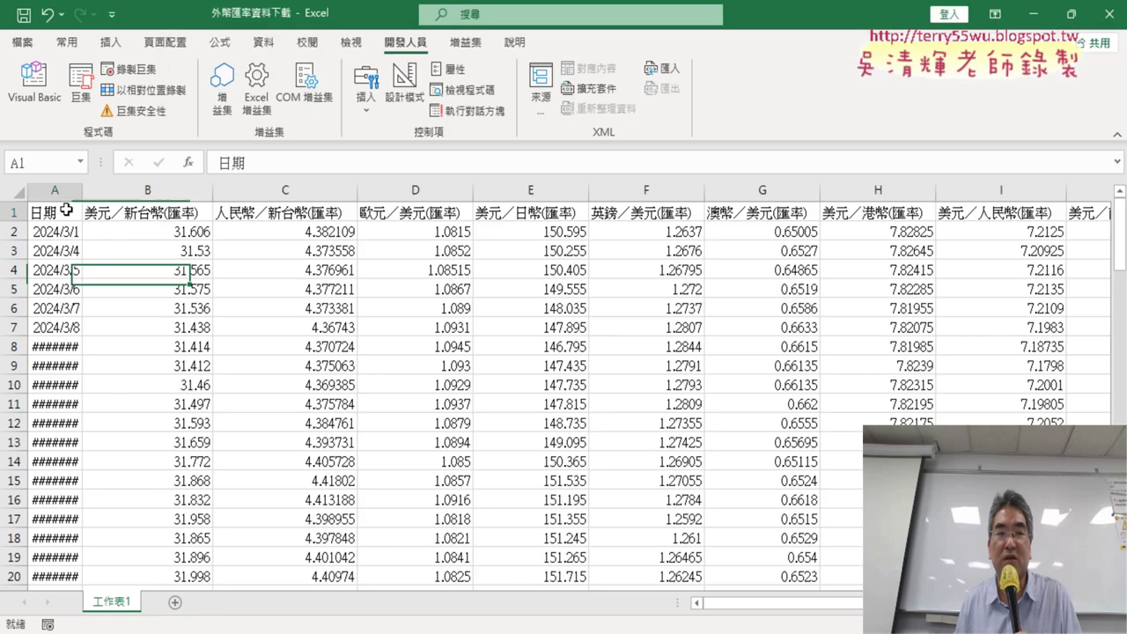
{"action": "key", "text": "Down"}
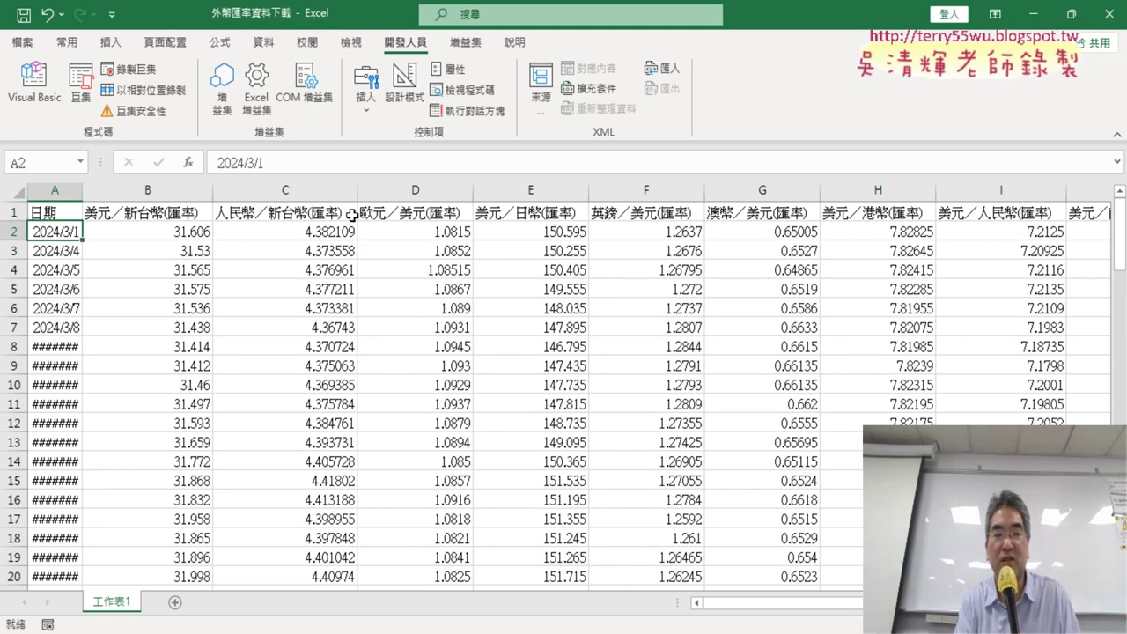
{"action": "double_click", "coordinate": [77, 191]}
{"action": "scroll", "coordinate": [214, 302], "scroll_direction": "down", "scroll_amount": 4}
{"action": "scroll", "coordinate": [214, 365], "scroll_direction": "down", "scroll_amount": 5}
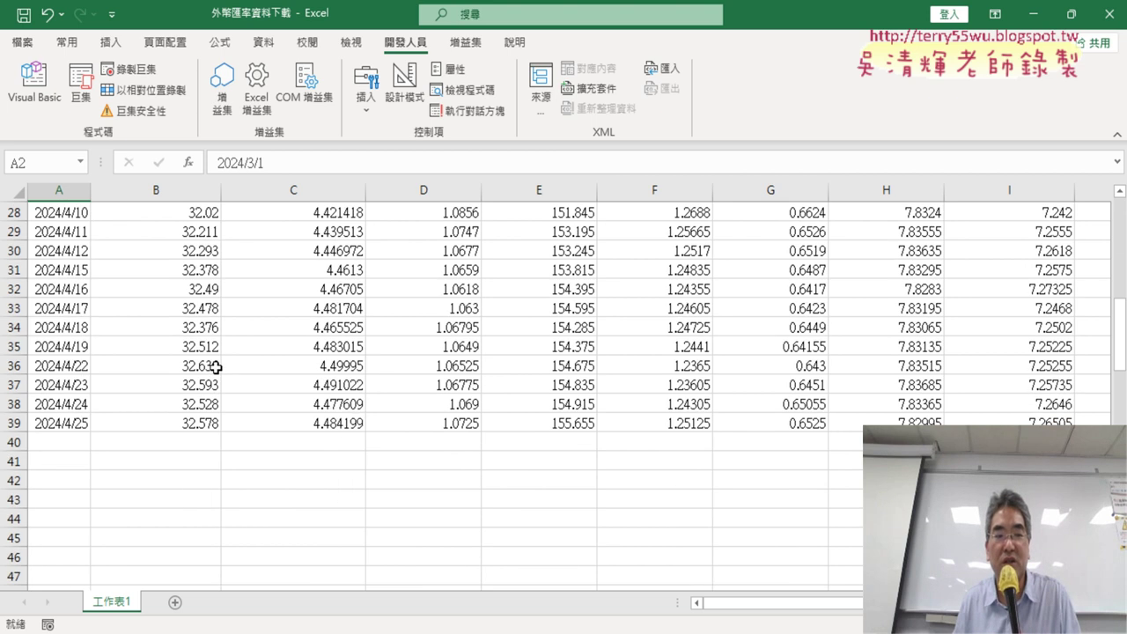
{"action": "scroll", "coordinate": [216, 365], "scroll_direction": "down", "scroll_amount": 1}
{"action": "left_click", "coordinate": [84, 366]}
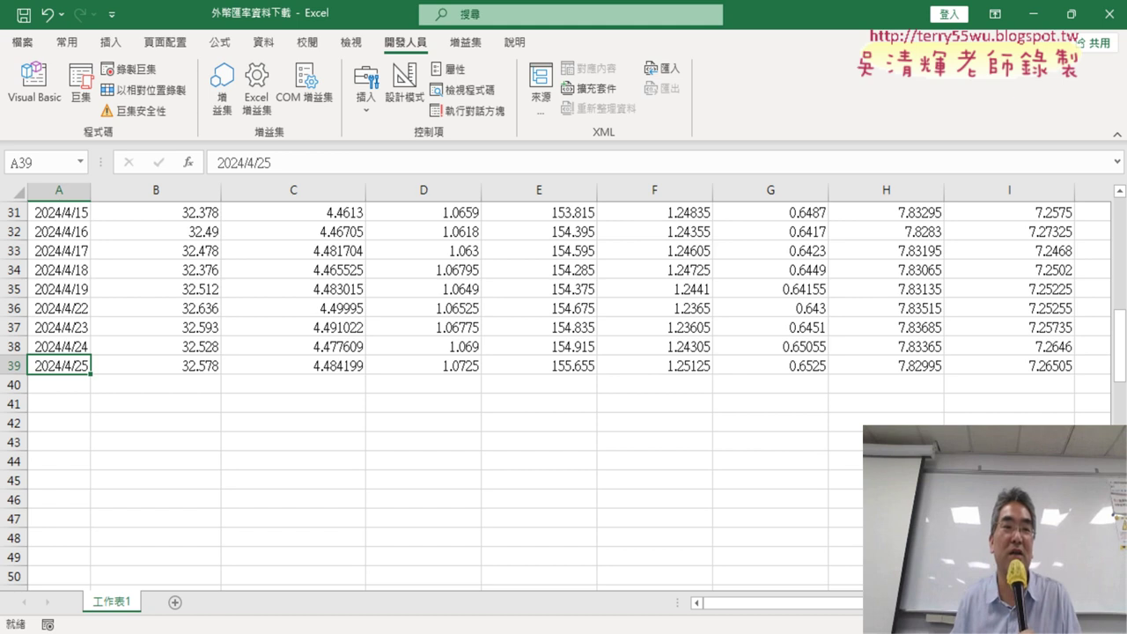
{"action": "scroll", "coordinate": [64, 423], "scroll_direction": "up", "scroll_amount": 1}
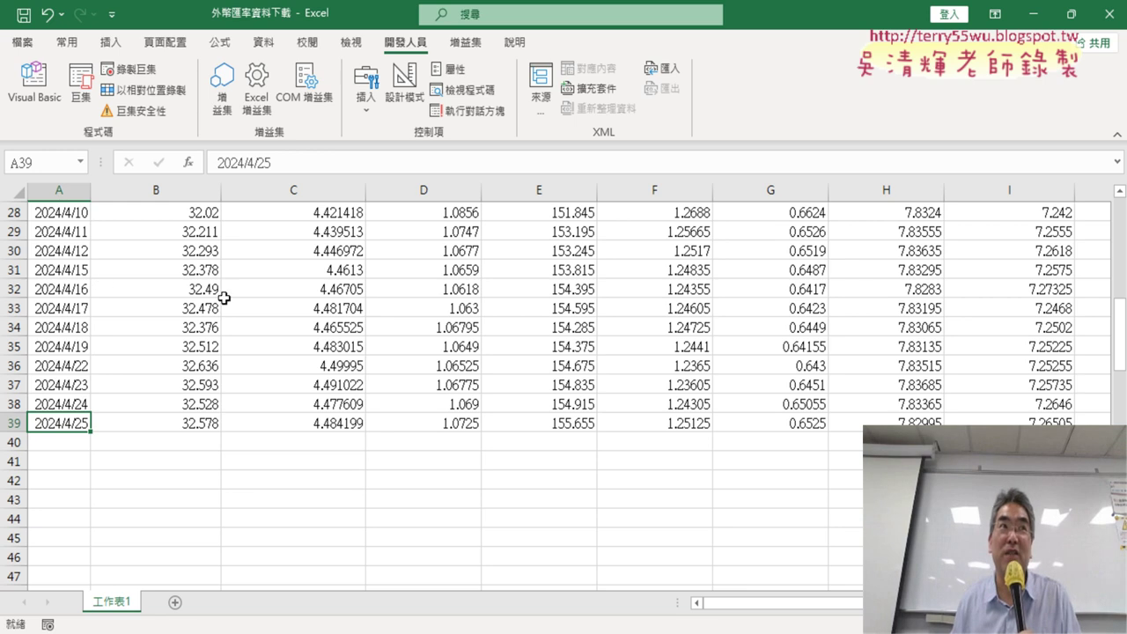
{"action": "left_click", "coordinate": [34, 81]}
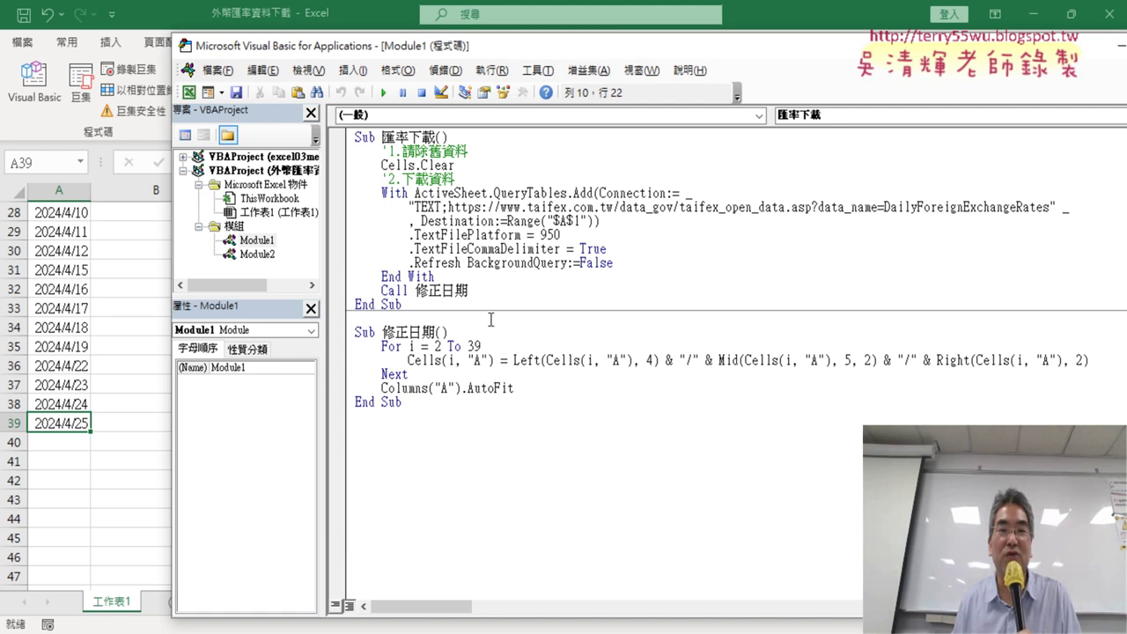
Point out the loop bounds 2 and 39, then rerun the 匯率下載 macro to add rows 40–42
{"action": "double_click", "coordinate": [437, 346]}
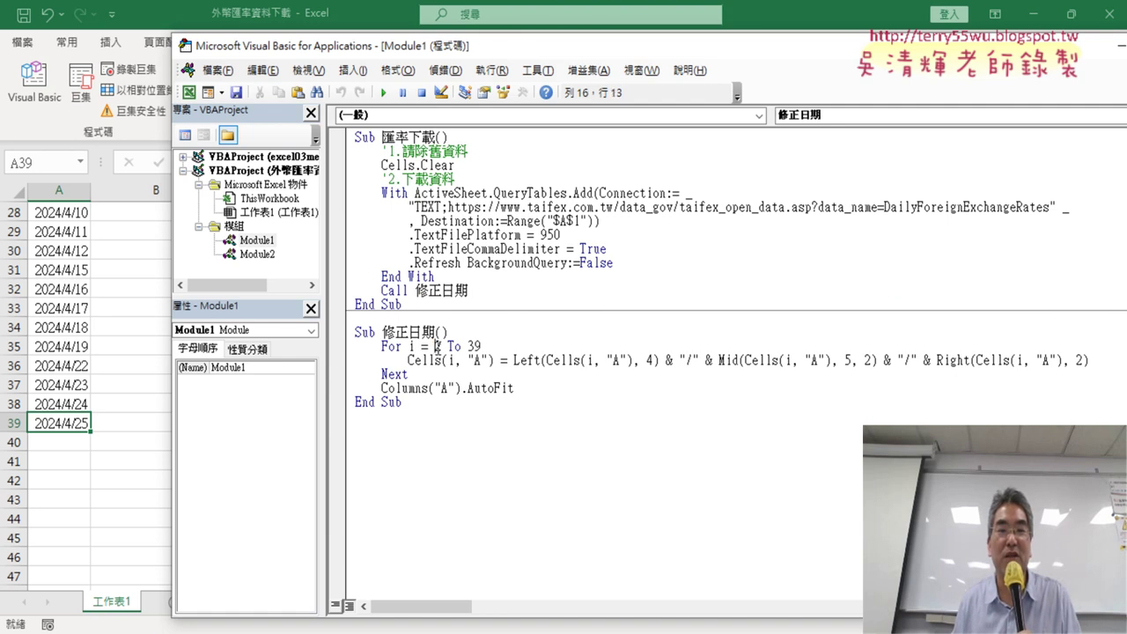
{"action": "double_click", "coordinate": [473, 347]}
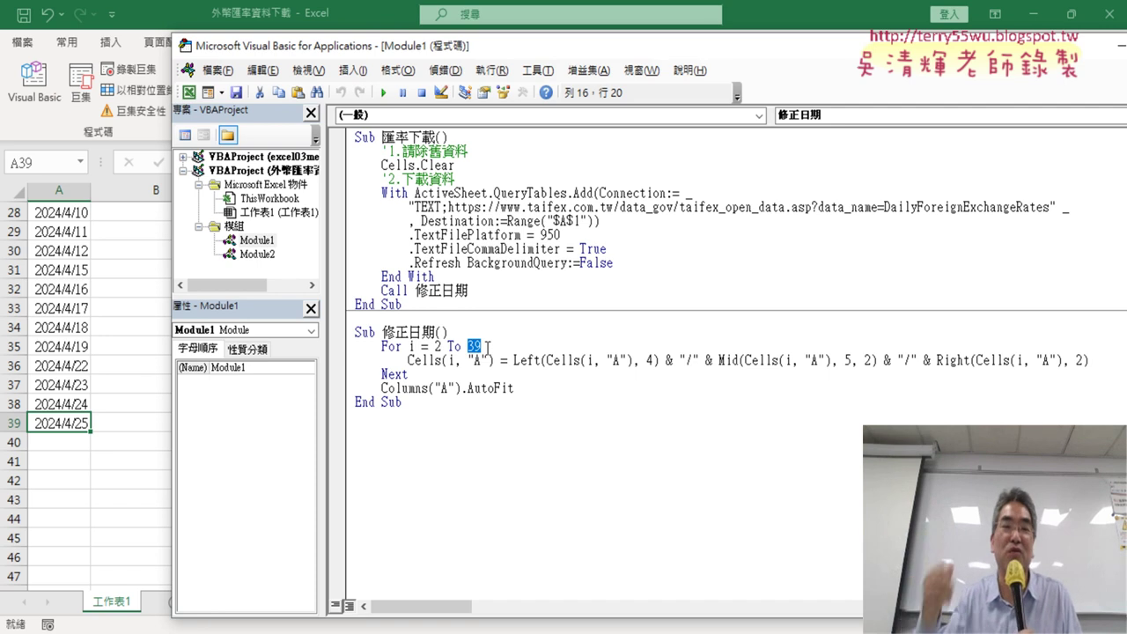
{"action": "left_click", "coordinate": [476, 222]}
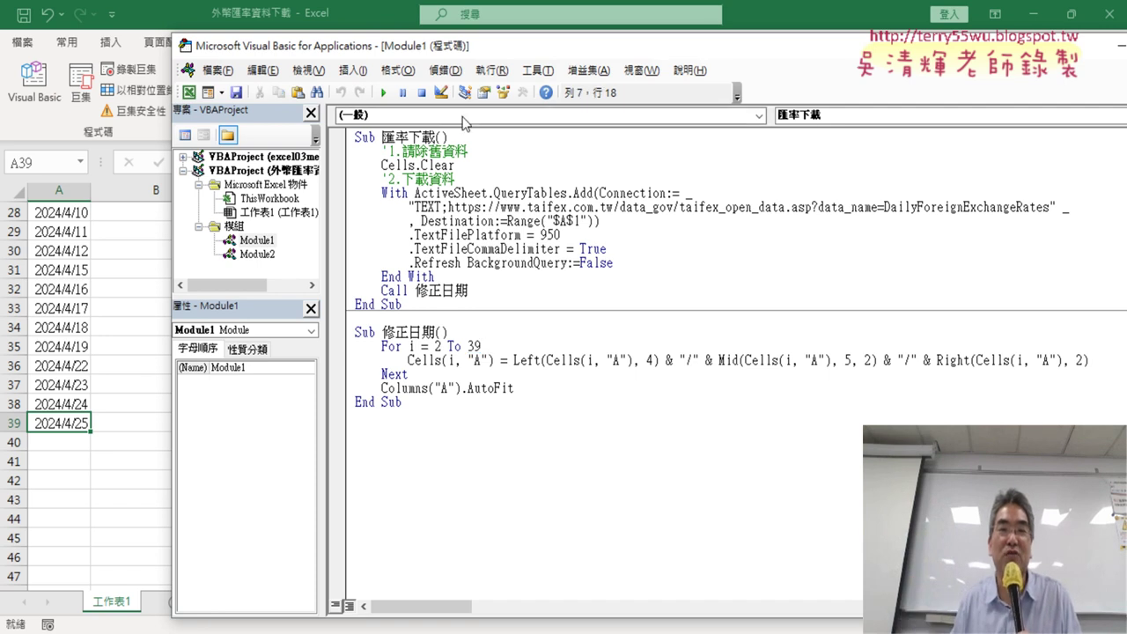
{"action": "left_click", "coordinate": [383, 97]}
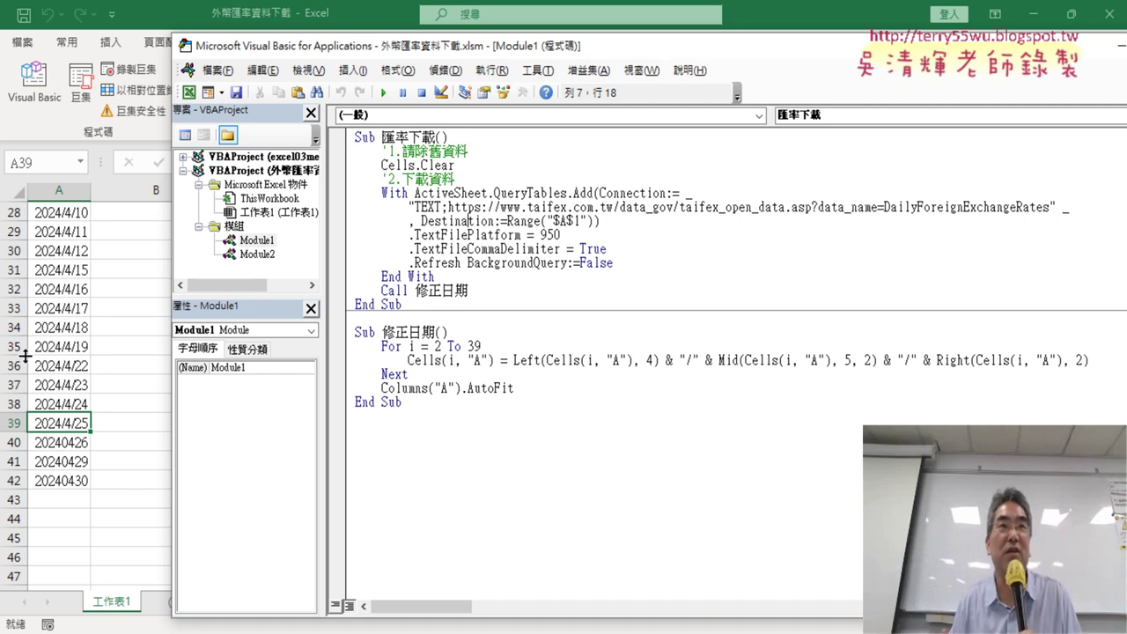
Annotate the 修正日期 loop's end value 39 against the new data in rows 40–42, then select 39
{"action": "left_click", "coordinate": [68, 480]}
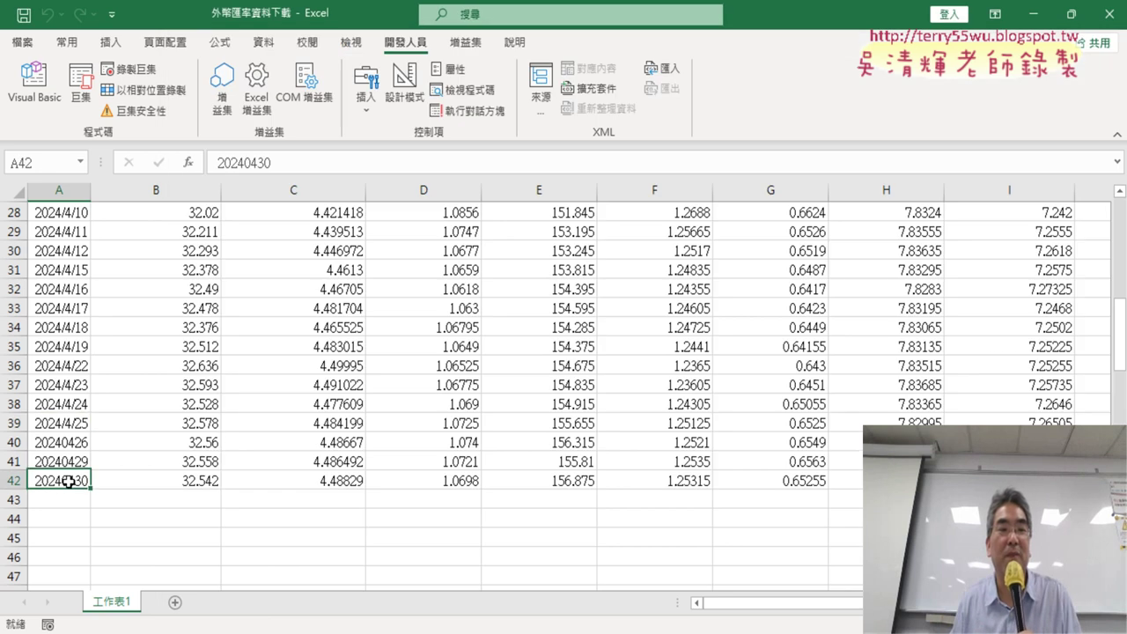
{"action": "left_click", "coordinate": [35, 88]}
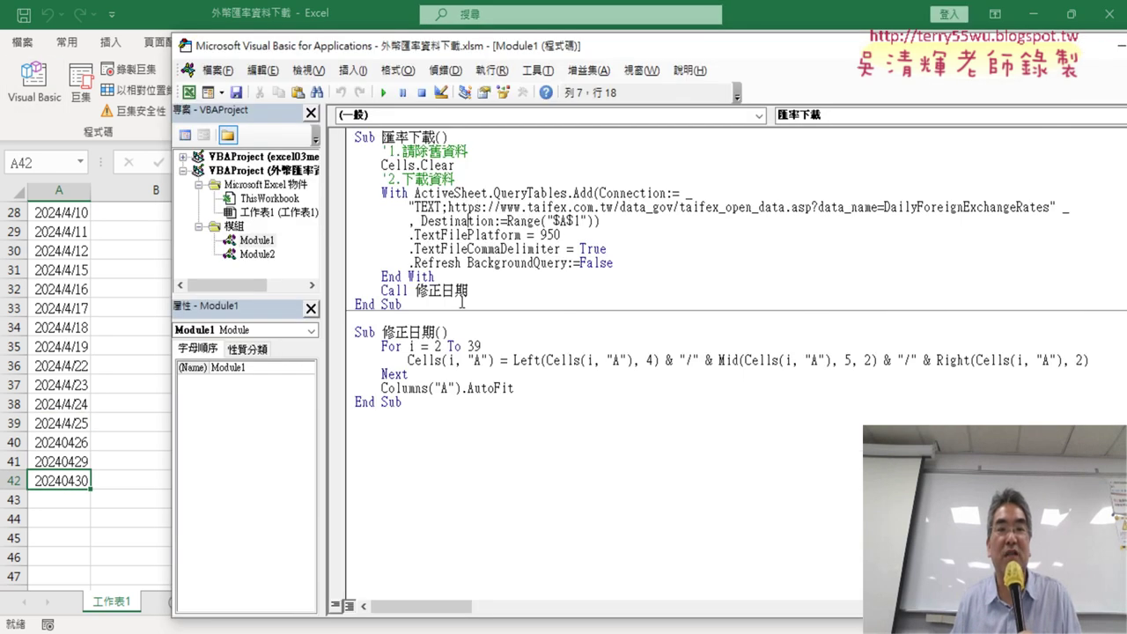
{"action": "left_click", "coordinate": [474, 375]}
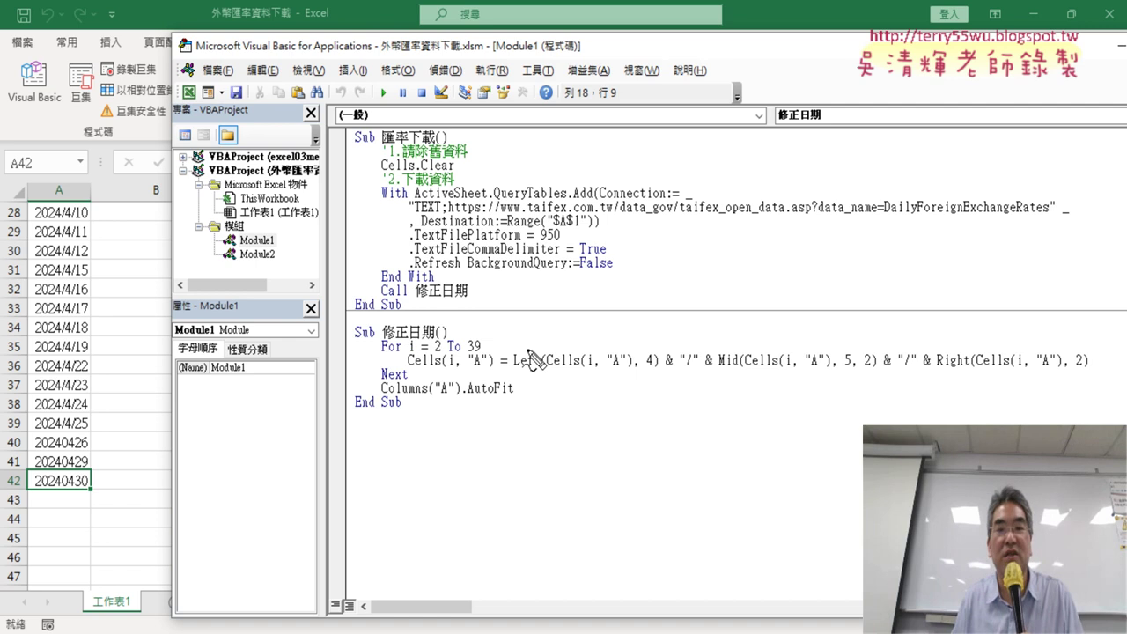
{"action": "left_click_drag", "start_coordinate": [482, 337], "coordinate": [476, 335]}
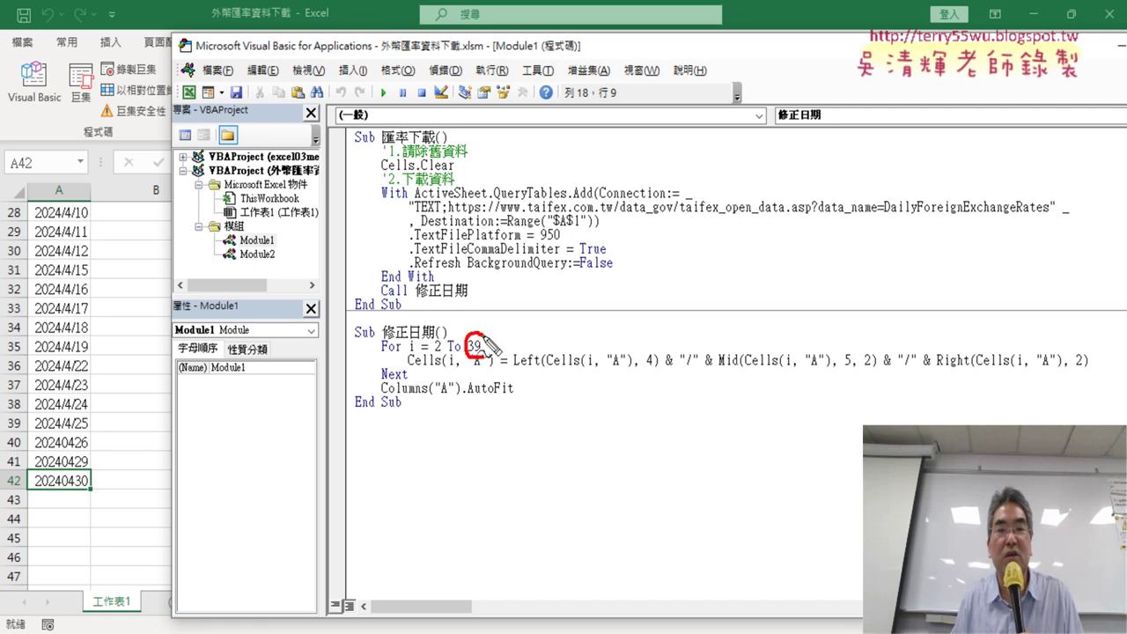
{"action": "left_click_drag", "start_coordinate": [13, 424], "coordinate": [88, 433]}
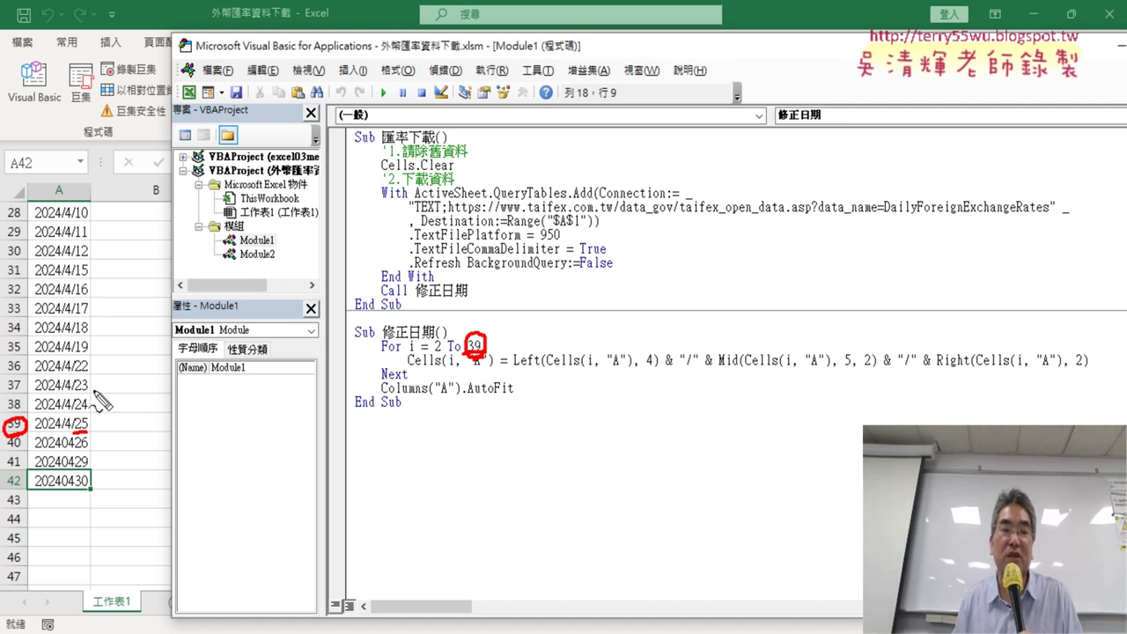
{"action": "left_click_drag", "start_coordinate": [23, 472], "coordinate": [16, 505]}
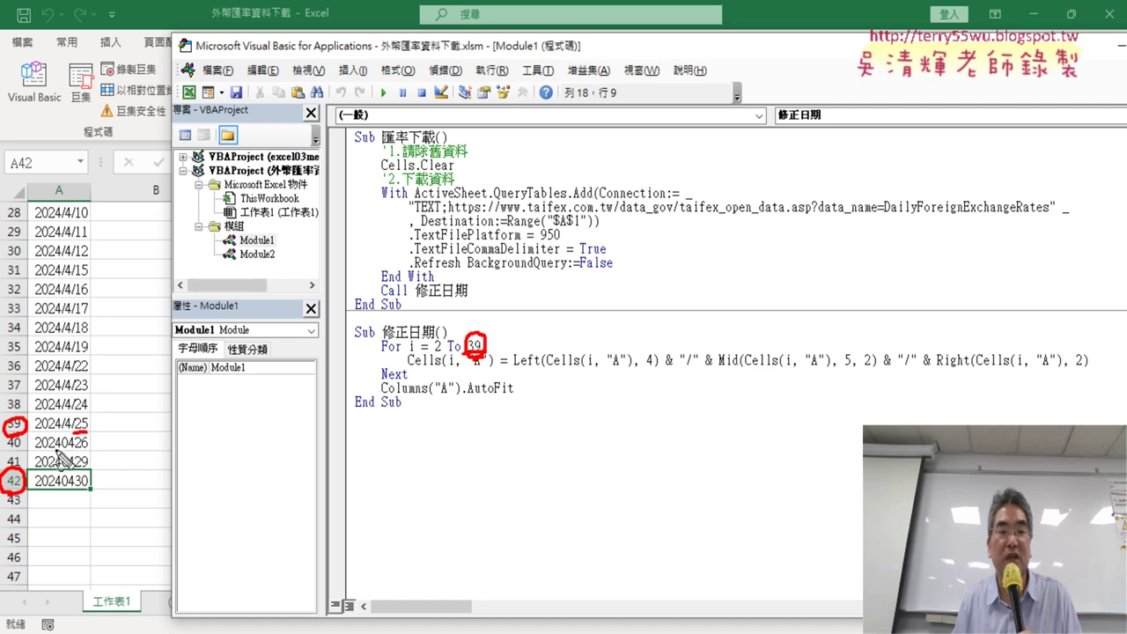
{"action": "left_click_drag", "start_coordinate": [36, 433], "coordinate": [108, 434]}
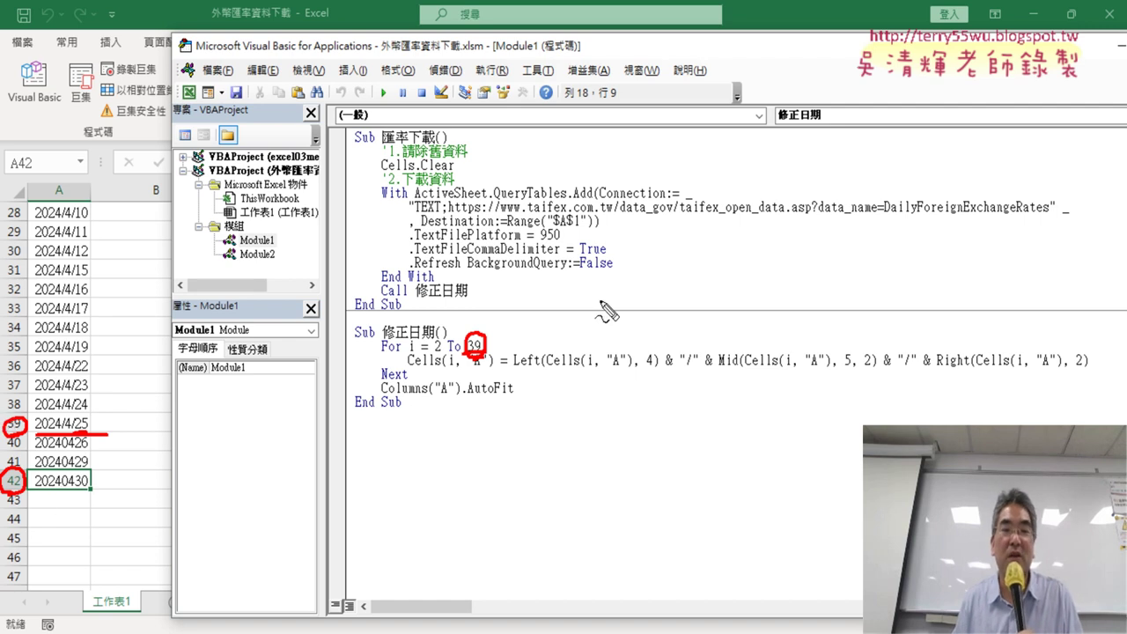
{"action": "key", "text": "Escape"}
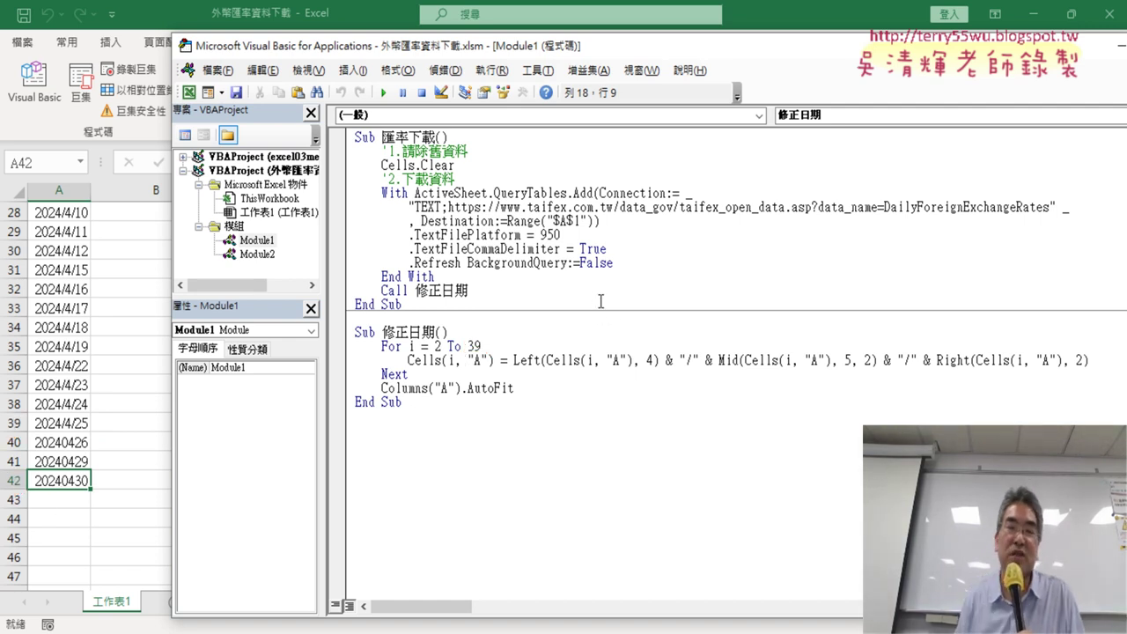
{"action": "left_click_drag", "start_coordinate": [486, 351], "coordinate": [471, 352]}
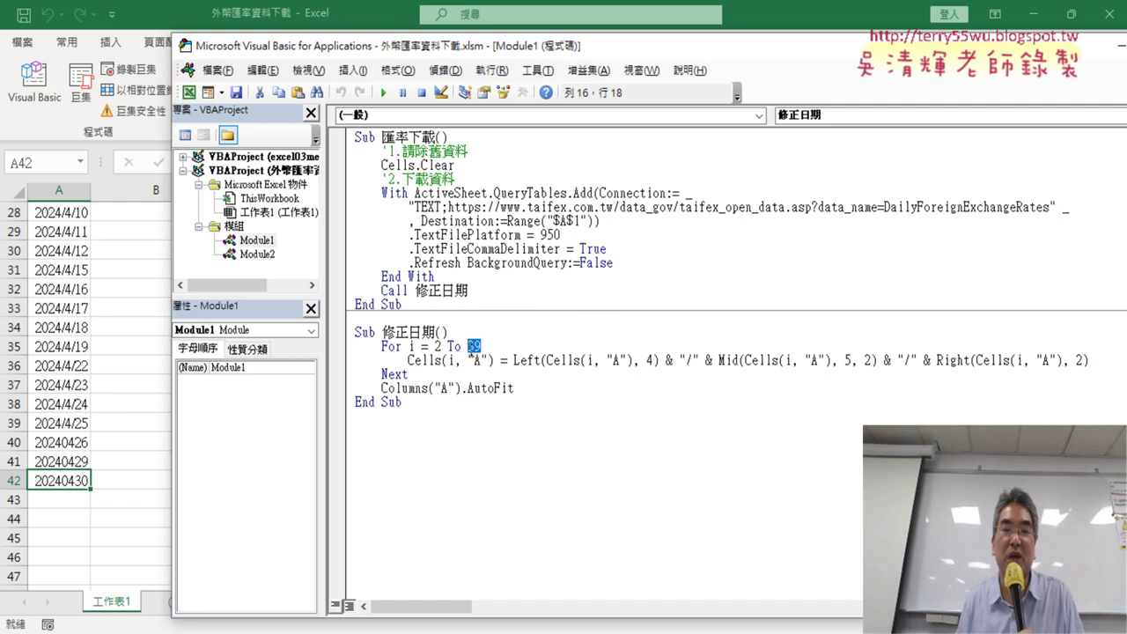
Change the 修正日期 loop end value from 39 to 42, then to 43
{"action": "type", "text": "42"}
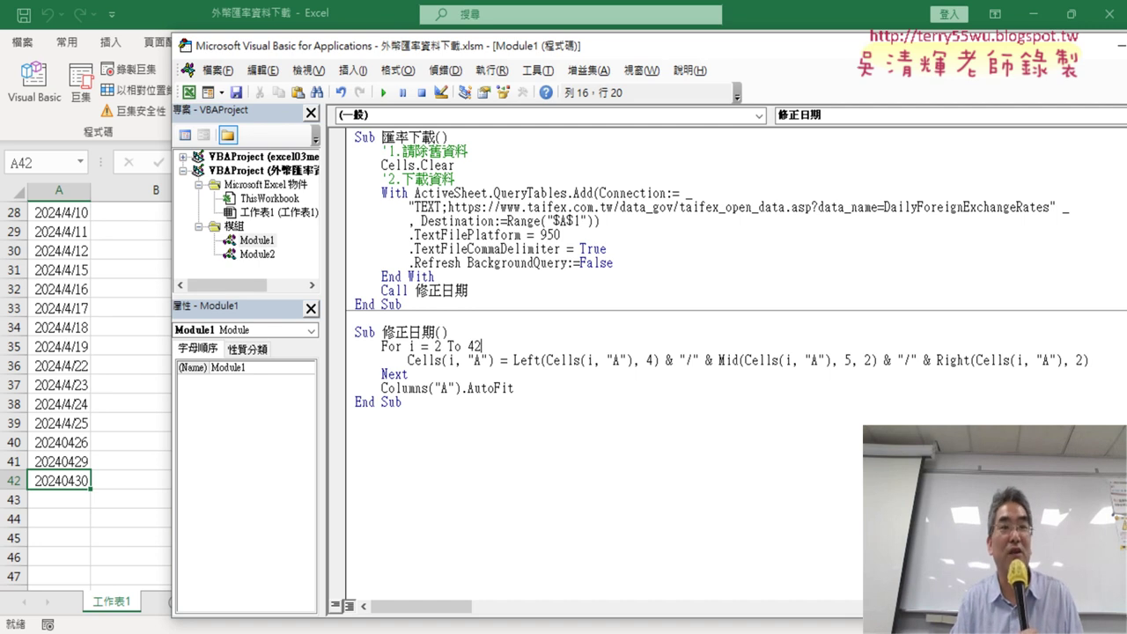
{"action": "key", "text": "BackSpace"}
{"action": "type", "text": "3"}
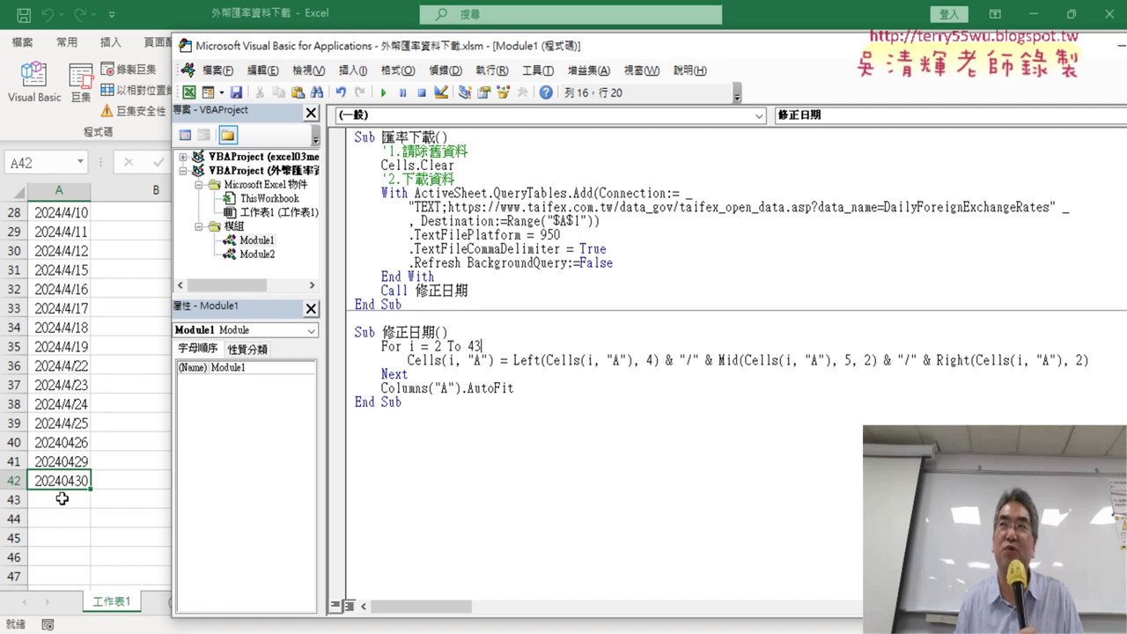
{"action": "left_click_drag", "start_coordinate": [482, 347], "coordinate": [476, 347]}
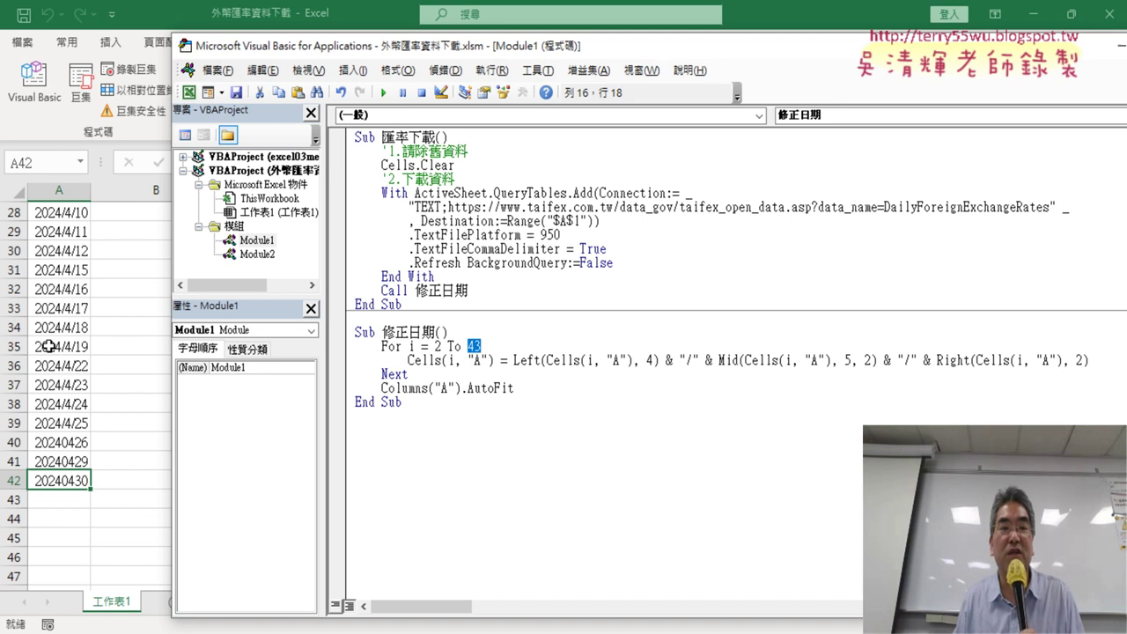
Confirm with Ctrl+Down in column A that the data ends at row 42
{"action": "scroll", "coordinate": [51, 347], "scroll_direction": "up", "scroll_amount": 4}
{"action": "scroll", "coordinate": [51, 346], "scroll_direction": "up", "scroll_amount": 3}
{"action": "scroll", "coordinate": [52, 281], "scroll_direction": "up", "scroll_amount": 2}
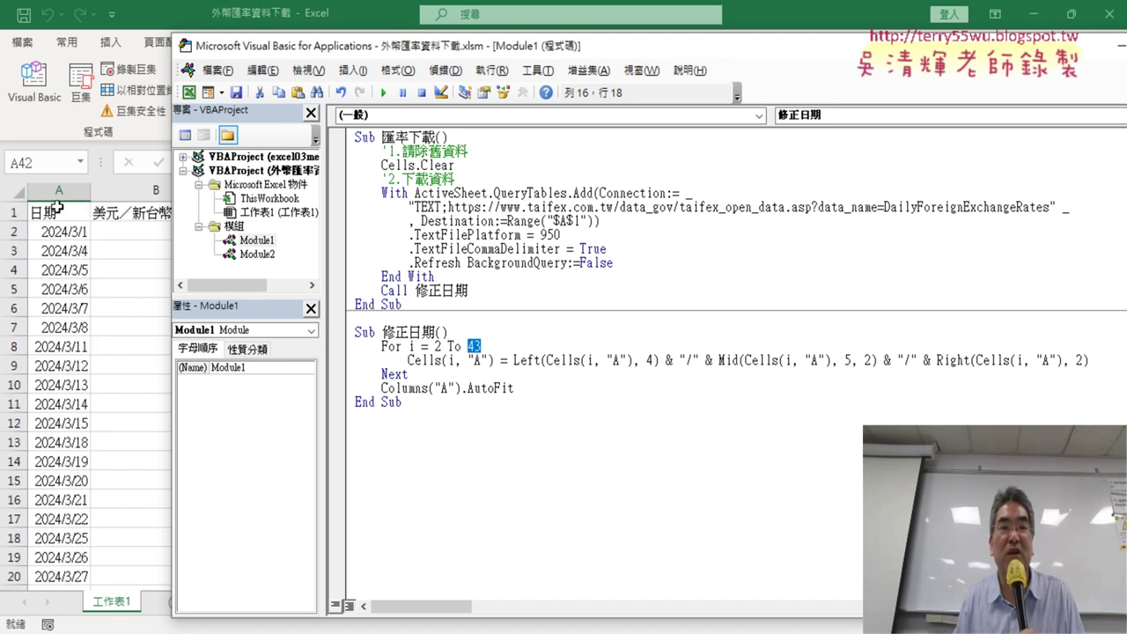
{"action": "left_click", "coordinate": [86, 212]}
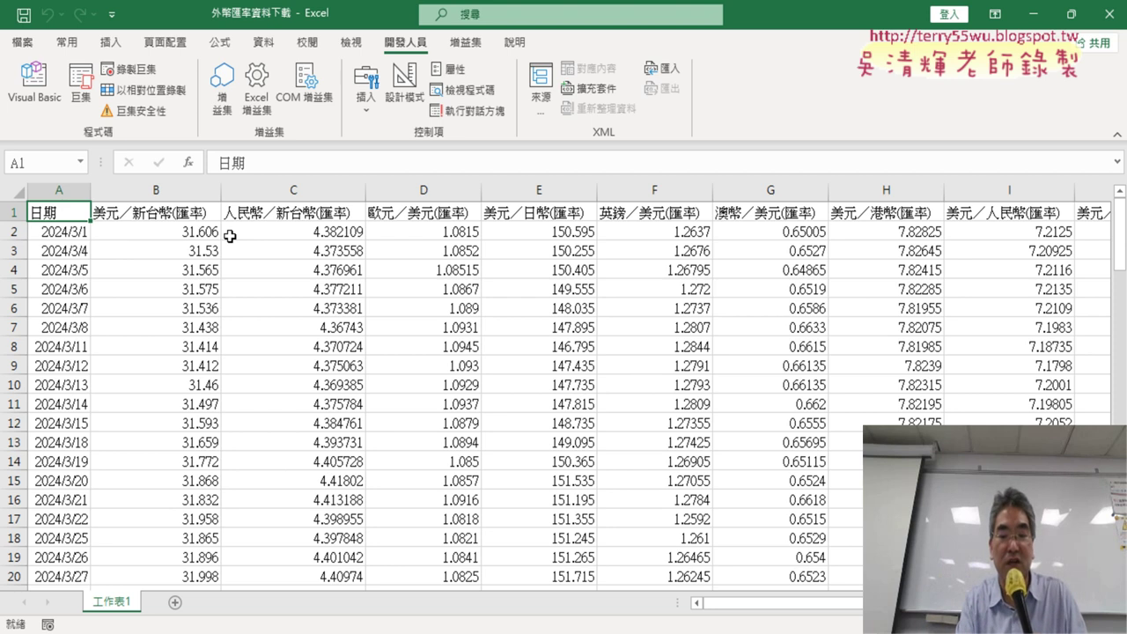
{"action": "key", "text": "ctrl+Down"}
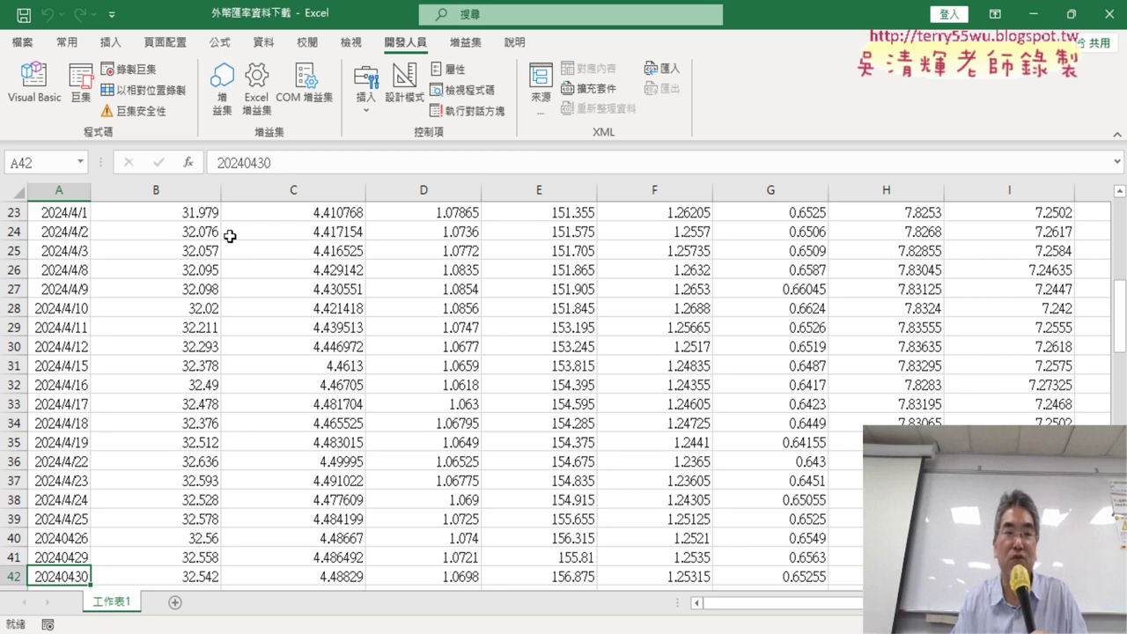
{"action": "left_click", "coordinate": [42, 108]}
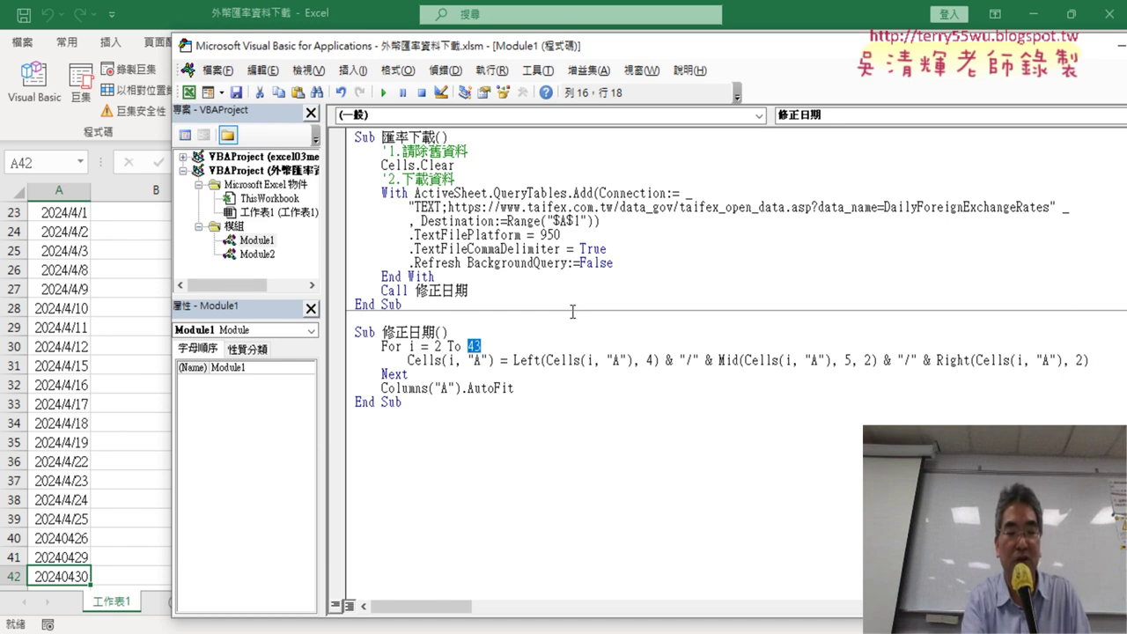
Replace 43 in the For line with range("A1").End(xlDown).row using IntelliSense
{"action": "type", "text": "range"}
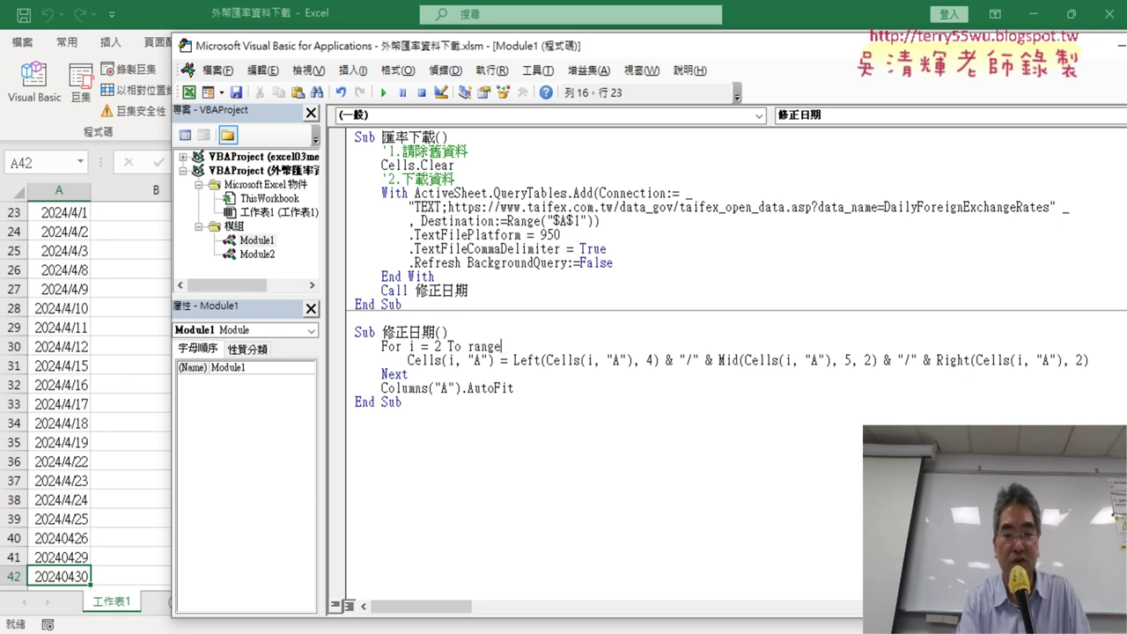
{"action": "type", "text": "(\""}
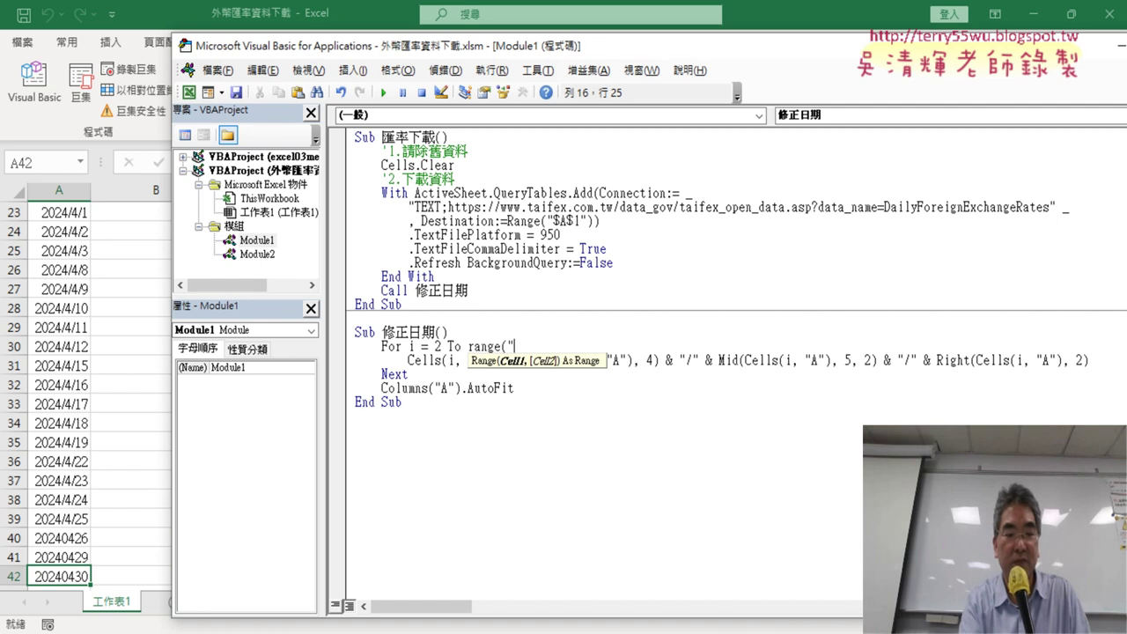
{"action": "type", "text": "A1"}
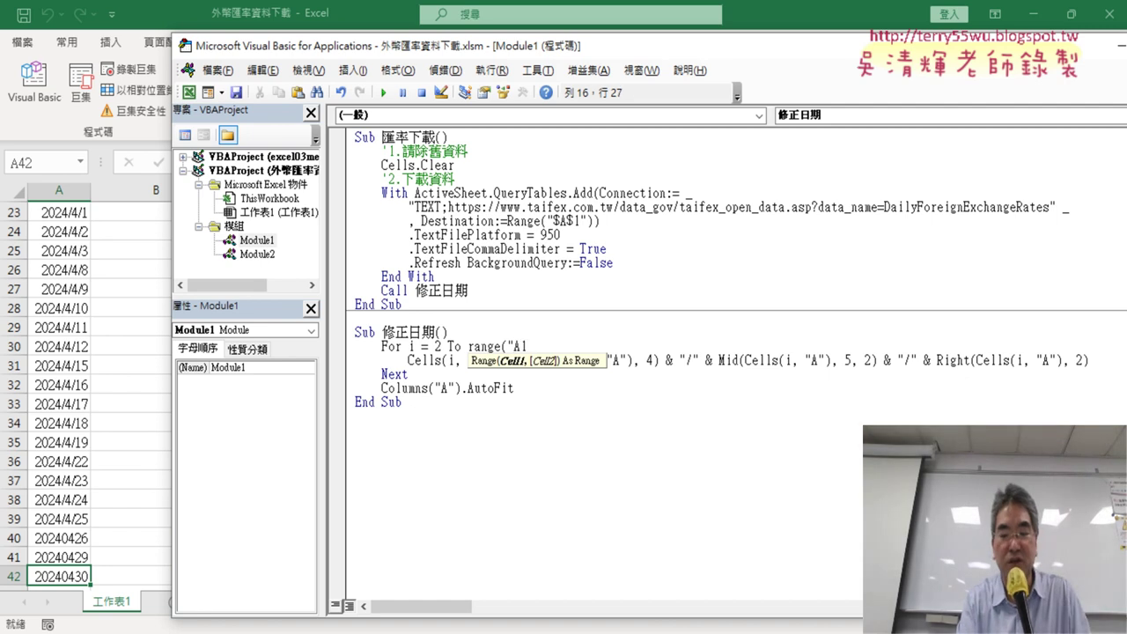
{"action": "type", "text": "\")"}
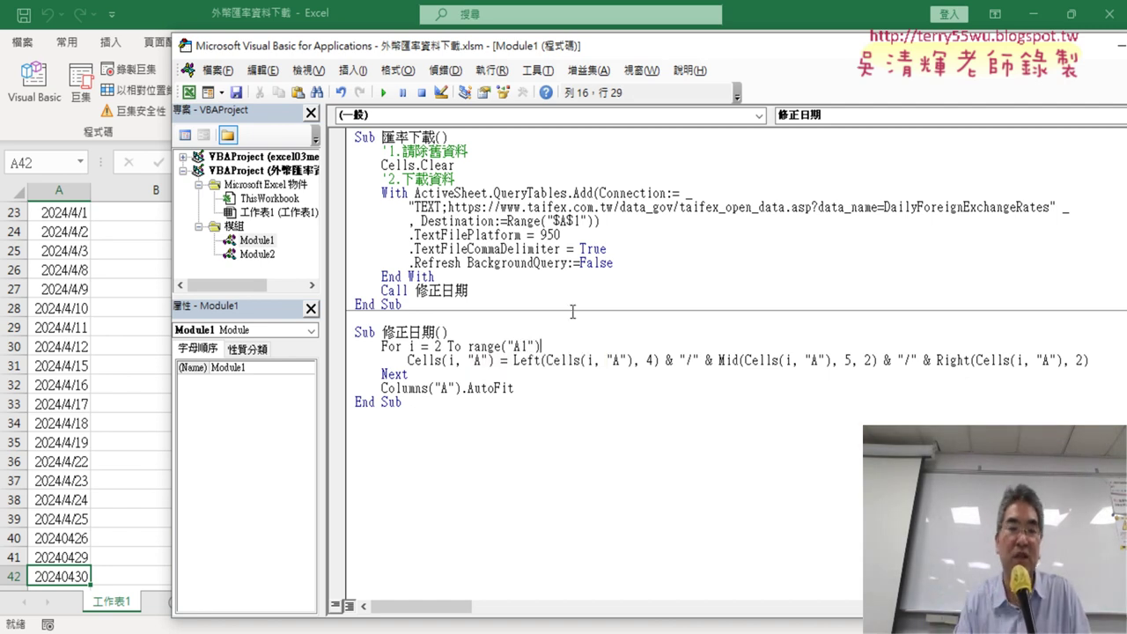
{"action": "type", "text": "."}
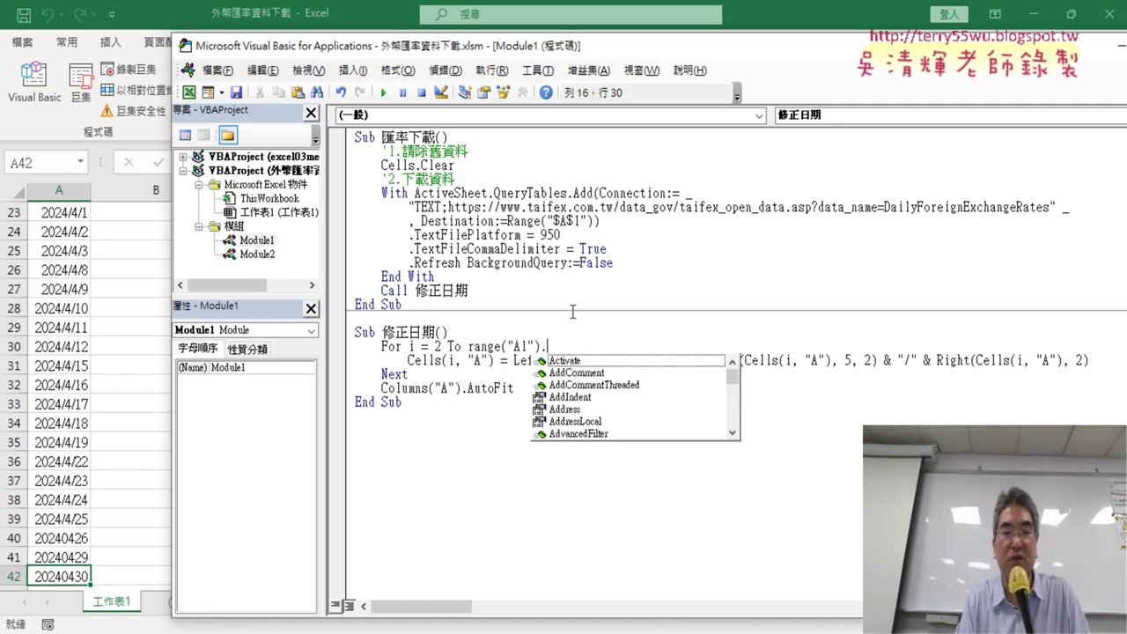
{"action": "type", "text": "E"}
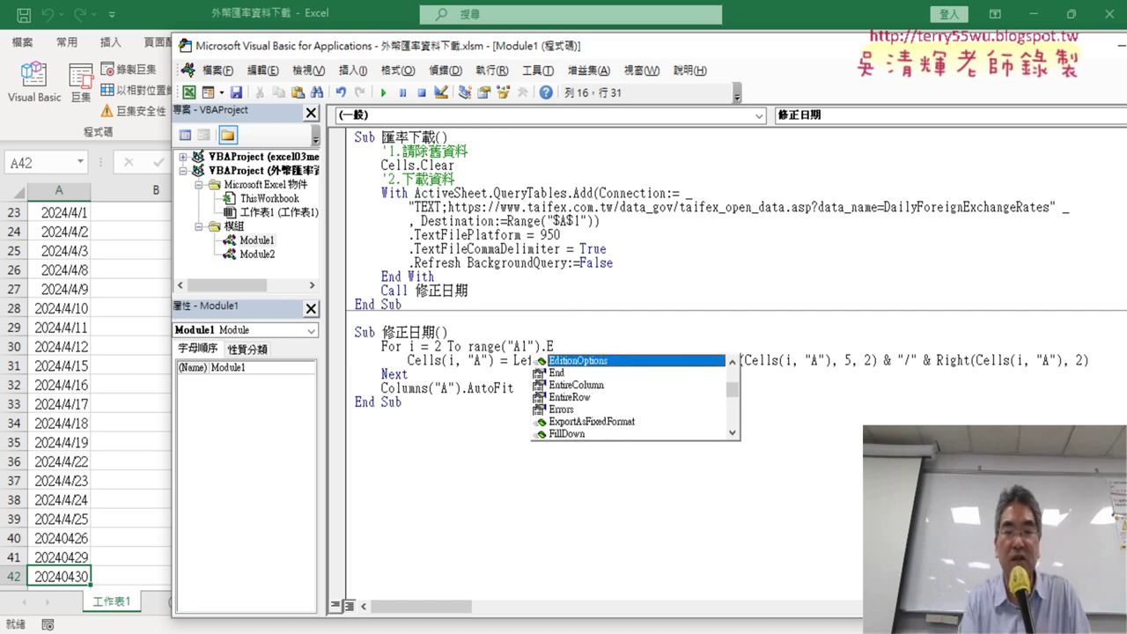
{"action": "key", "text": "Down"}
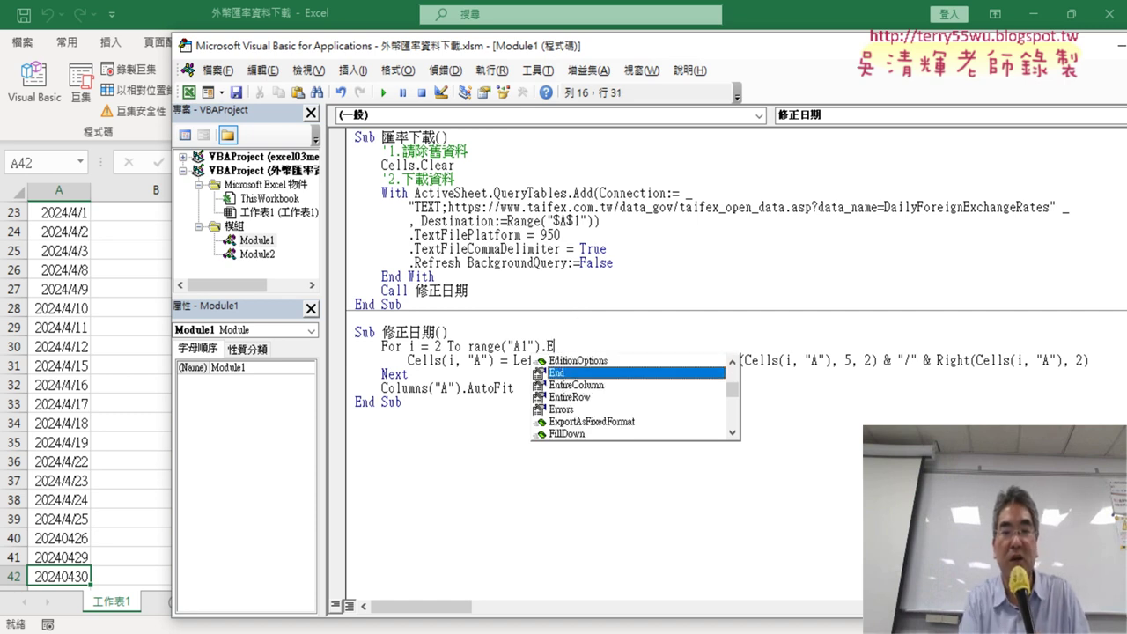
{"action": "key", "text": "space"}
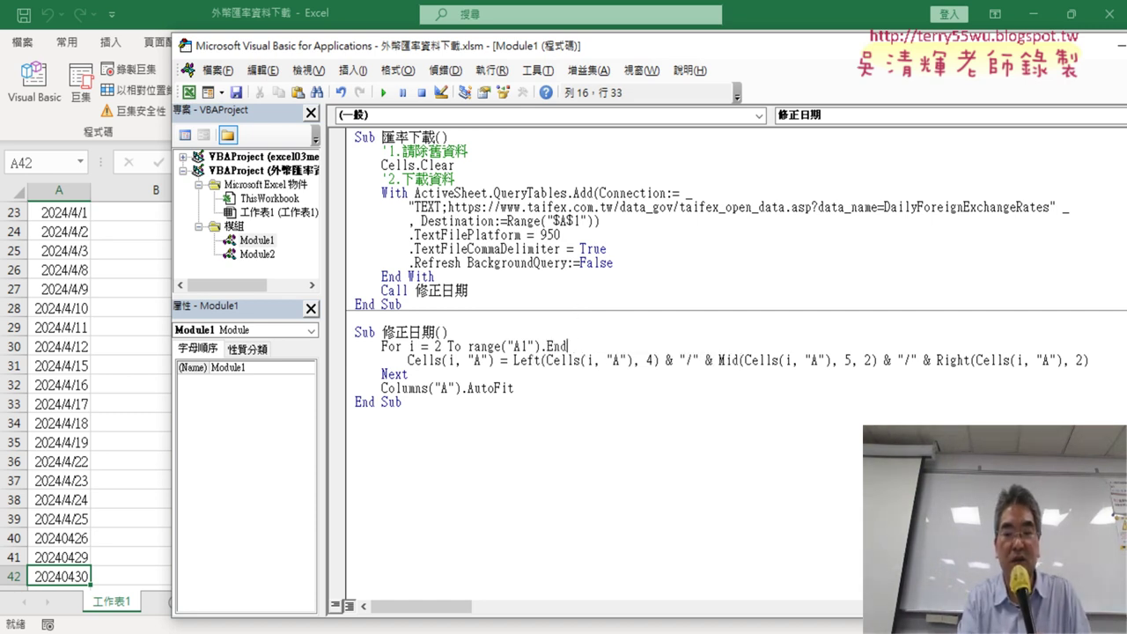
{"action": "type", "text": "("}
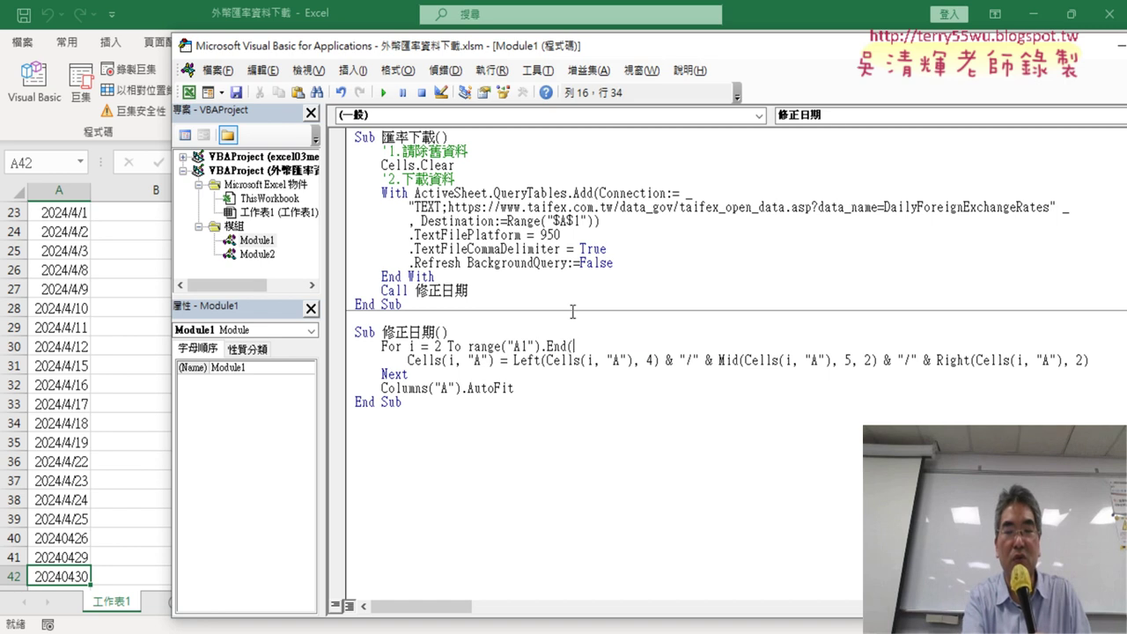
{"action": "key", "text": "Down"}
{"action": "key", "text": "Down"}
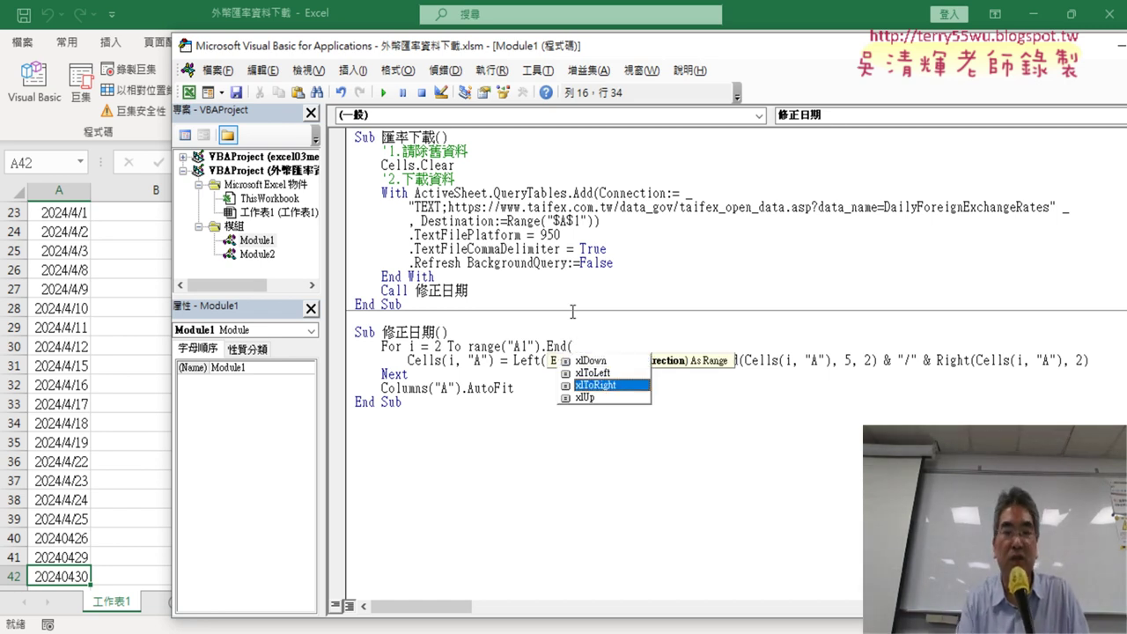
{"action": "key", "text": "Down"}
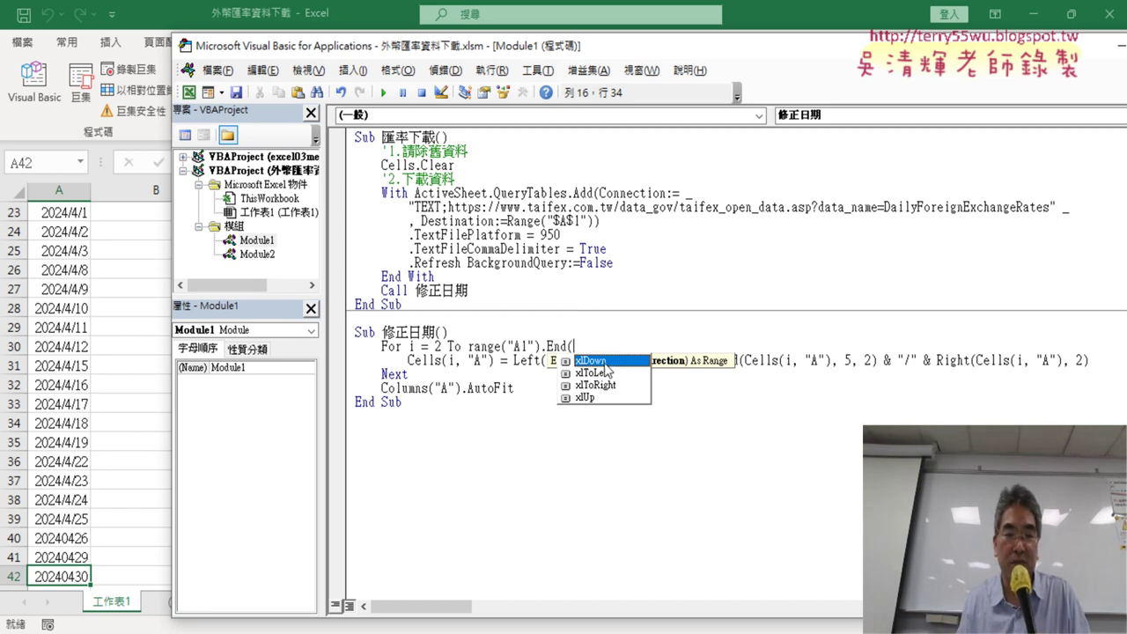
{"action": "key", "text": "Tab"}
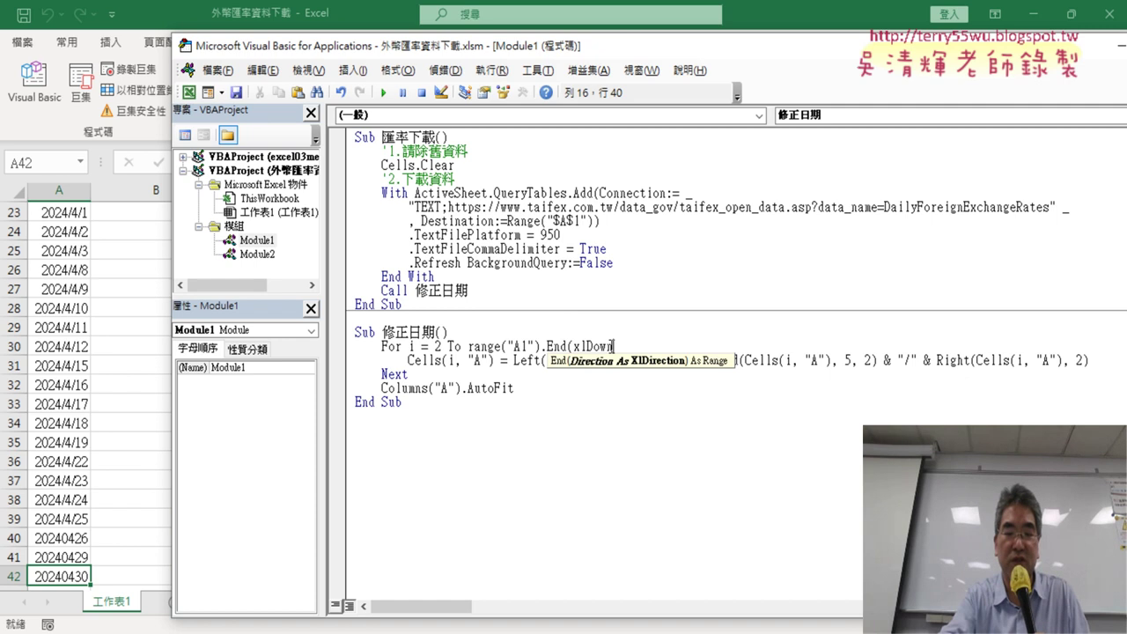
{"action": "type", "text": ")"}
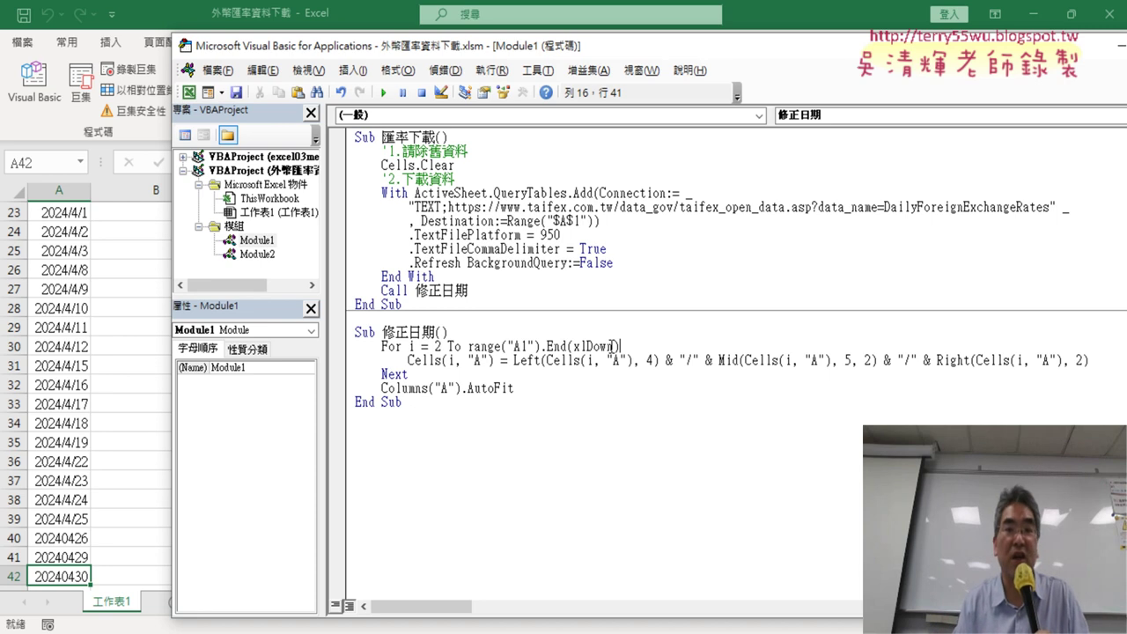
{"action": "type", "text": "."}
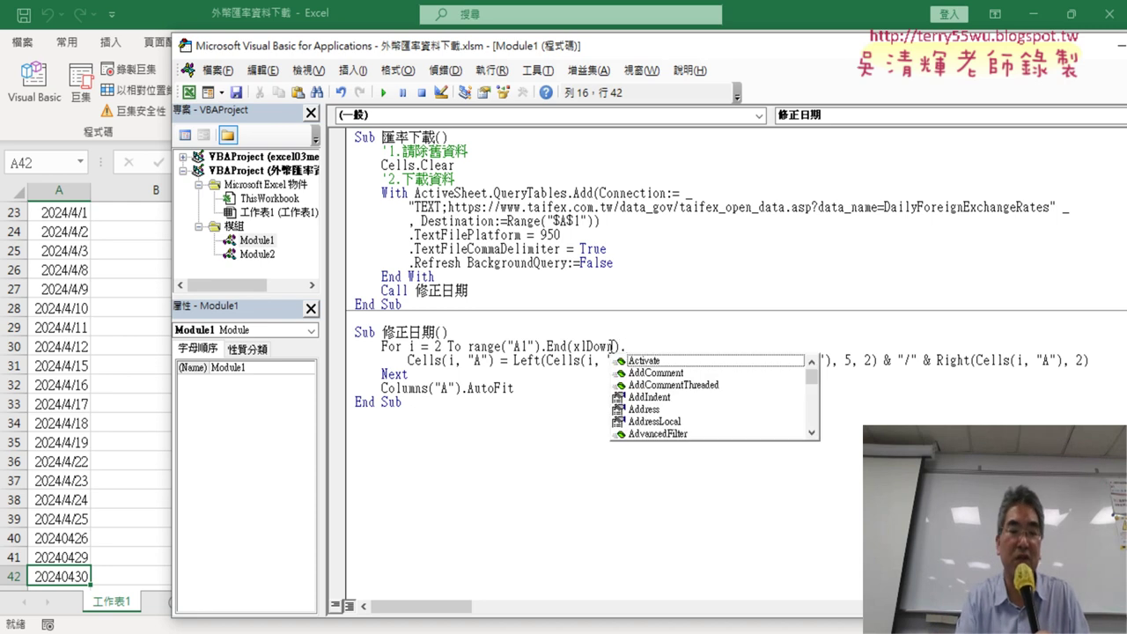
{"action": "type", "text": "row"}
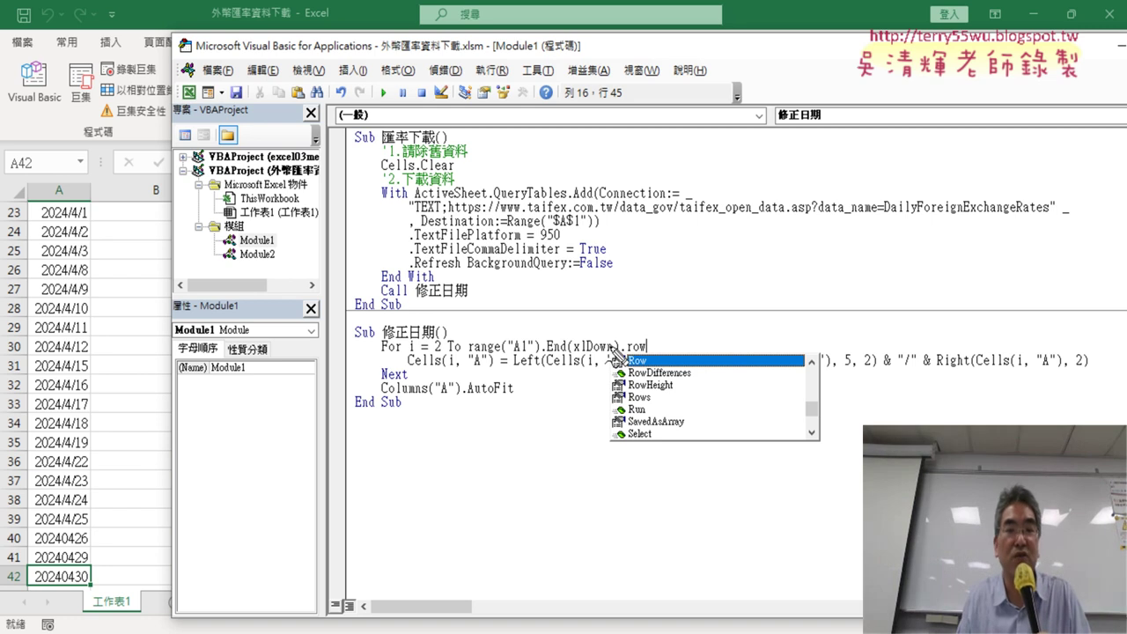
Annotate the Row property and loop bounds against row 42 to explain the dynamic end
{"action": "left_click_drag", "start_coordinate": [629, 363], "coordinate": [654, 361]}
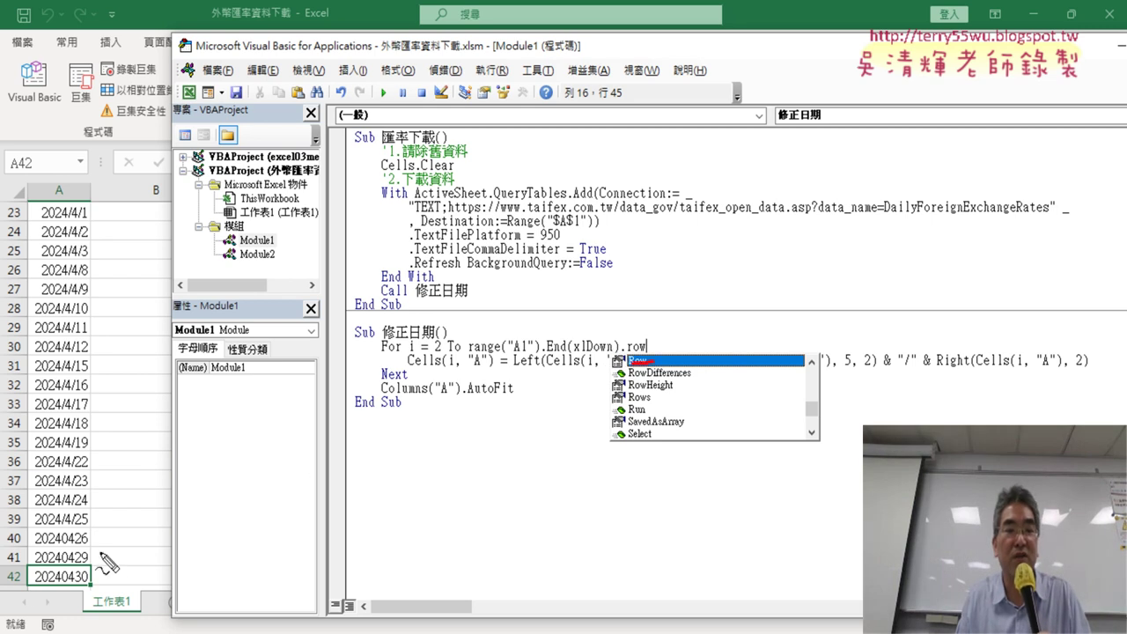
{"action": "mouse_move", "coordinate": [35, 565]}
{"action": "left_mouse_down"}
{"action": "mouse_move", "coordinate": [24, 591]}
{"action": "mouse_move", "coordinate": [550, 324]}
{"action": "left_mouse_up"}
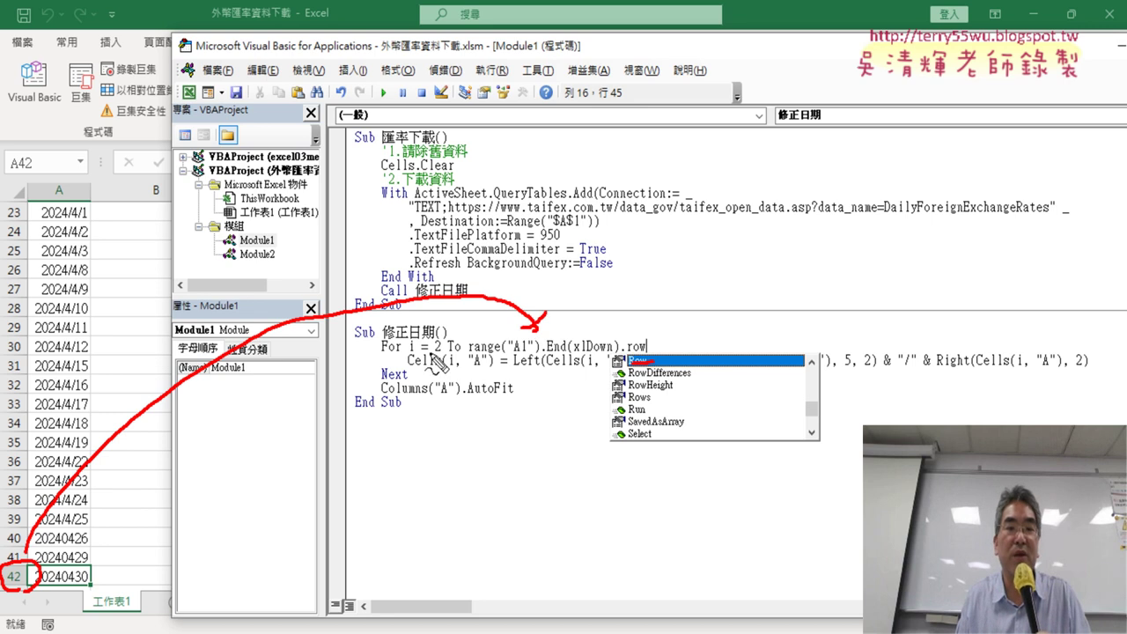
{"action": "left_click_drag", "start_coordinate": [422, 356], "coordinate": [647, 362]}
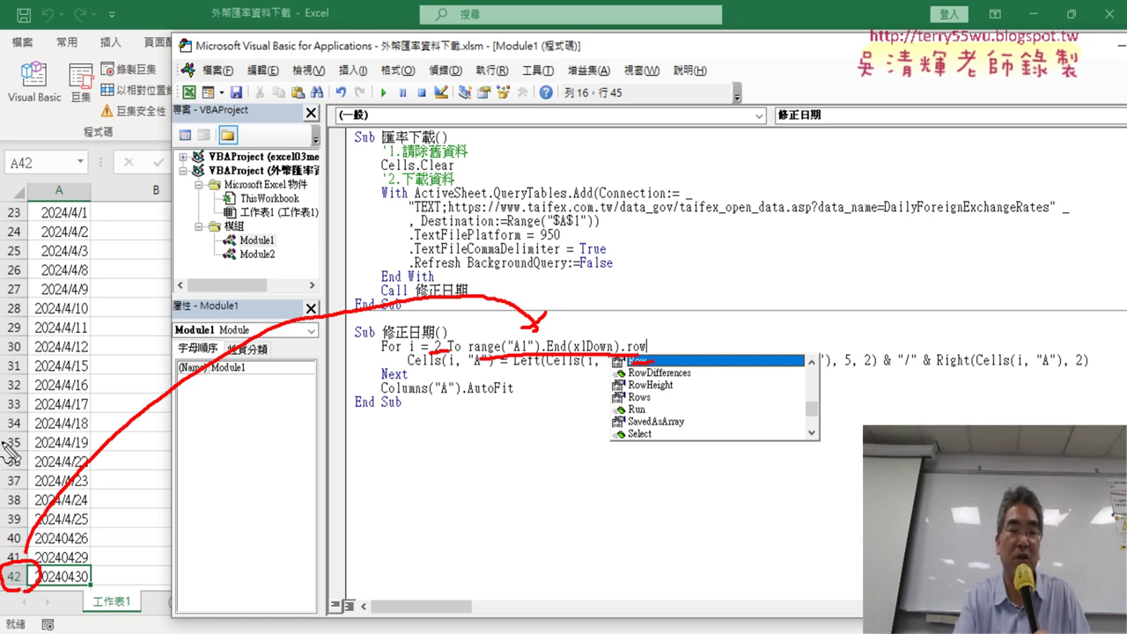
{"action": "key", "text": "Escape"}
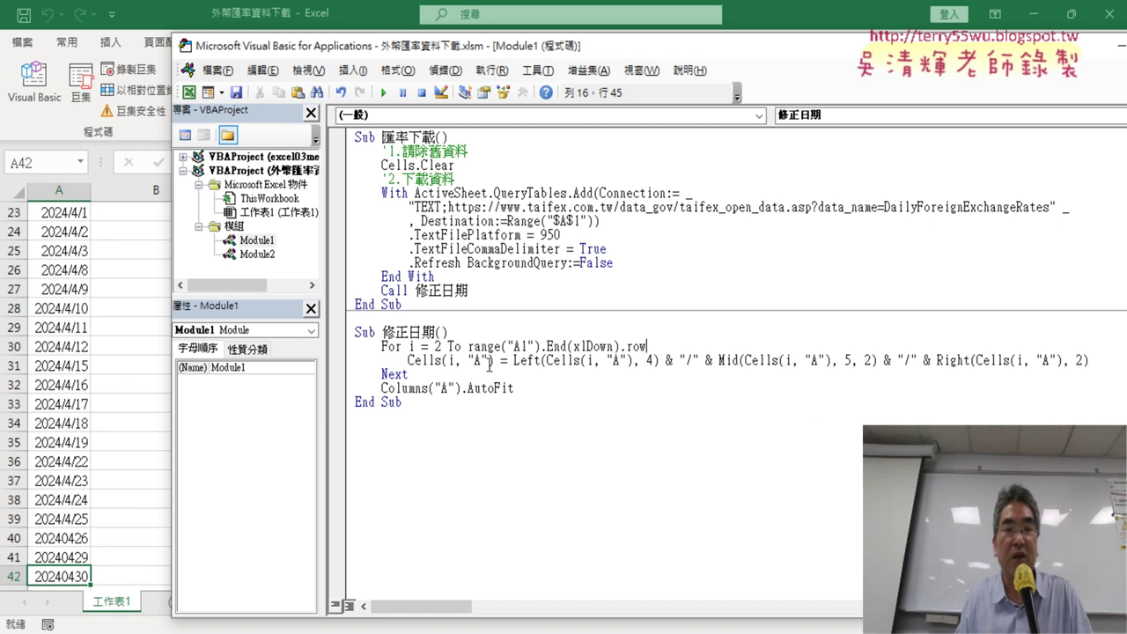
Commit the For loop end as Range("A1").End(xlDown).Row and rerun the download macro to refresh dates
{"action": "left_click", "coordinate": [558, 393]}
{"action": "left_click_drag", "start_coordinate": [647, 346], "coordinate": [465, 346]}
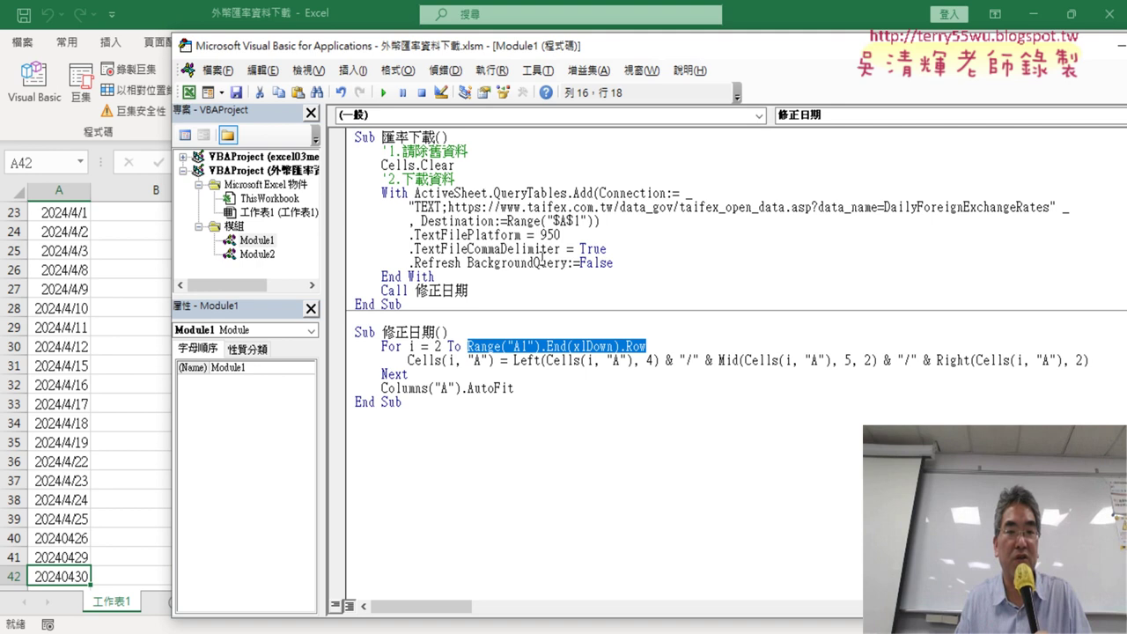
{"action": "left_click", "coordinate": [509, 250]}
{"action": "left_click", "coordinate": [384, 93]}
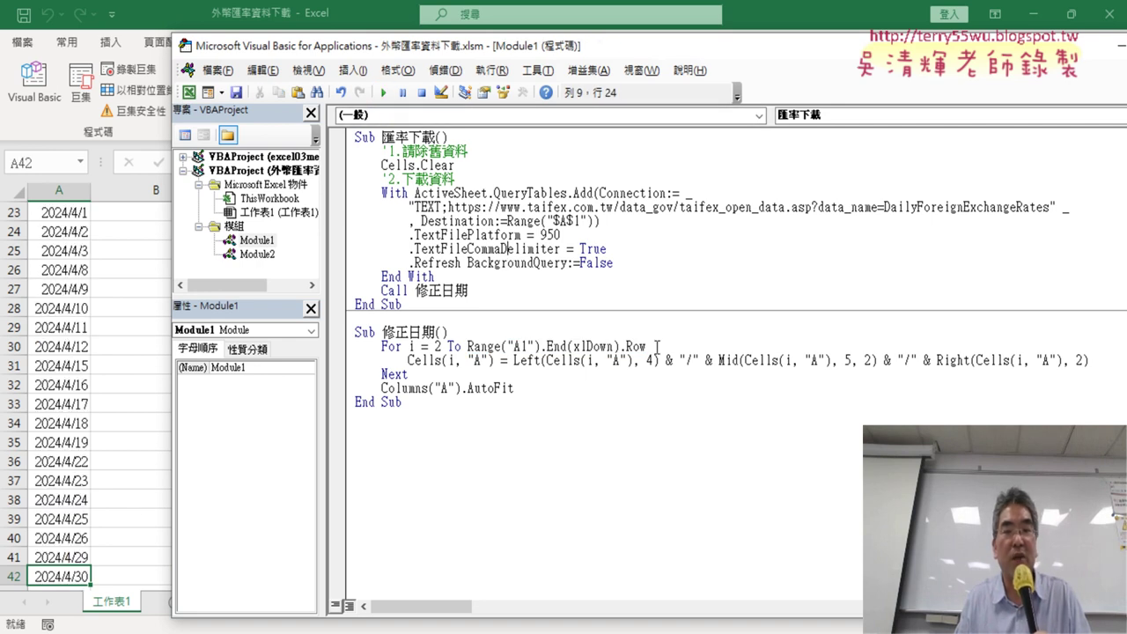
Highlight the loop's start value 2 and its last-row expression in Module1
{"action": "left_click_drag", "start_coordinate": [648, 347], "coordinate": [467, 347]}
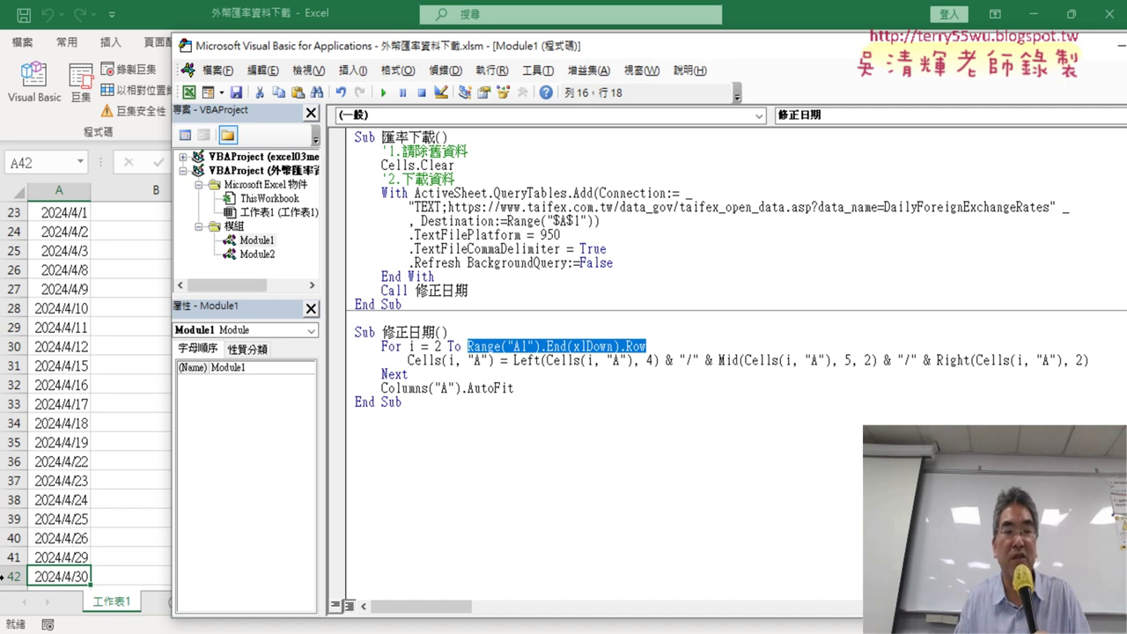
{"action": "double_click", "coordinate": [438, 346]}
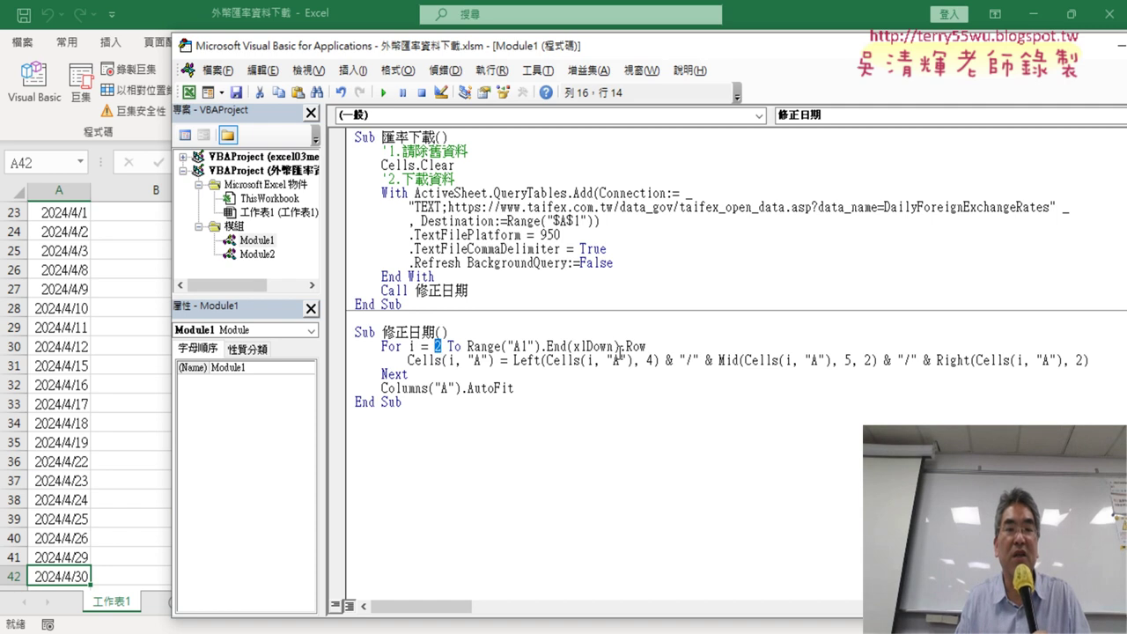
{"action": "left_click_drag", "start_coordinate": [647, 346], "coordinate": [468, 346]}
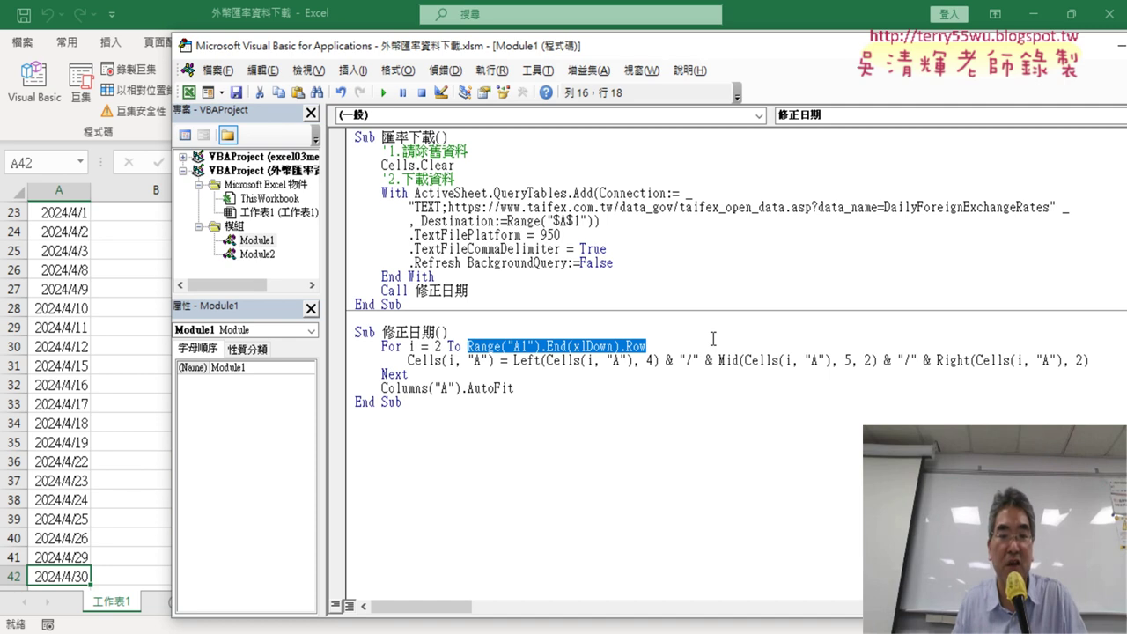
Open Module2's chart code at the 美元折線圖 macro and widen the code editor
{"action": "left_click", "coordinate": [257, 254]}
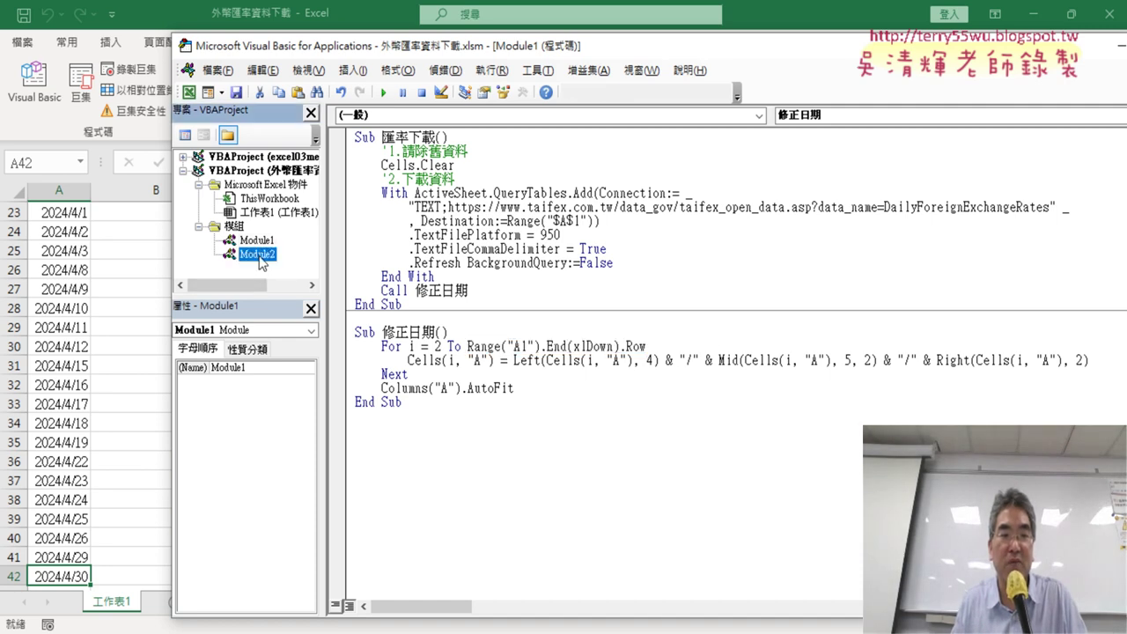
{"action": "double_click", "coordinate": [258, 255]}
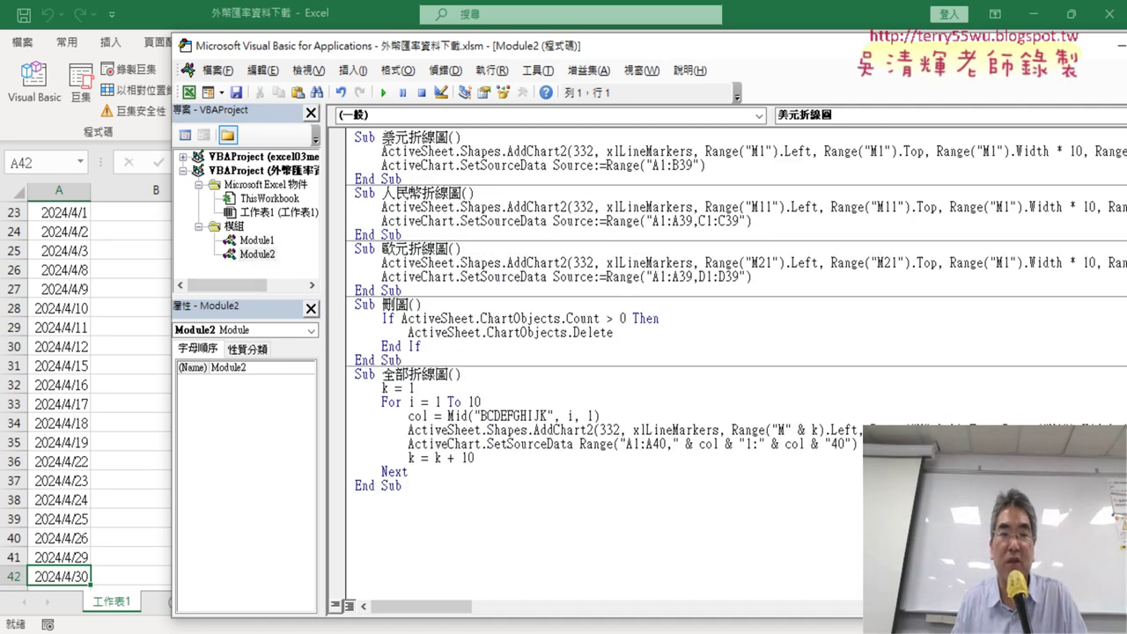
{"action": "left_click_drag", "start_coordinate": [382, 137], "coordinate": [449, 138]}
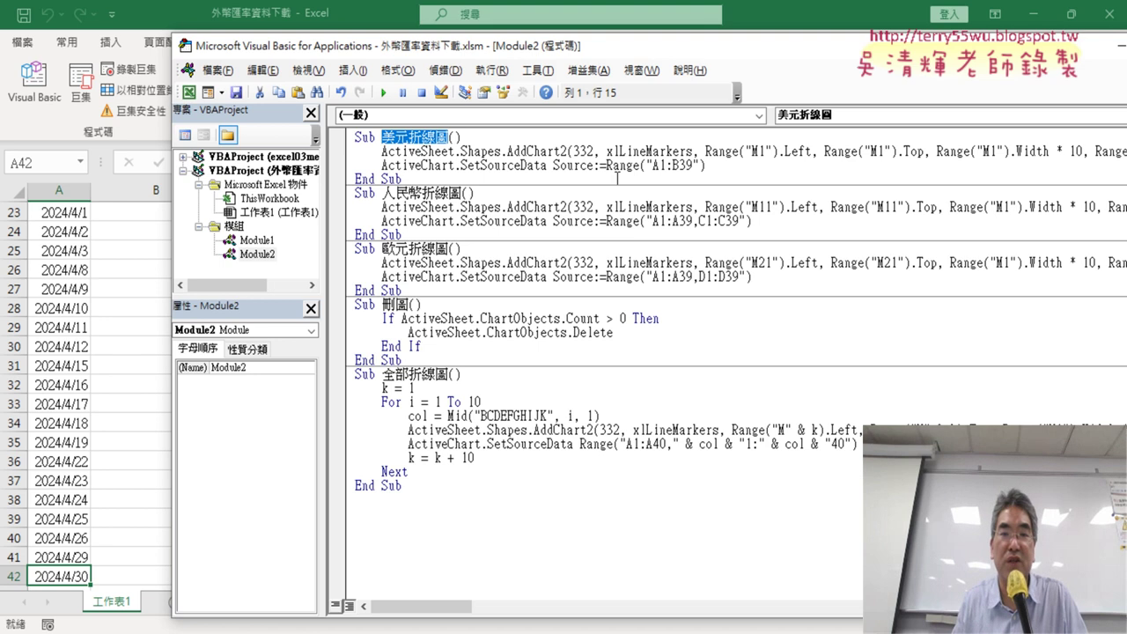
{"action": "left_click_drag", "start_coordinate": [725, 50], "coordinate": [470, 64]}
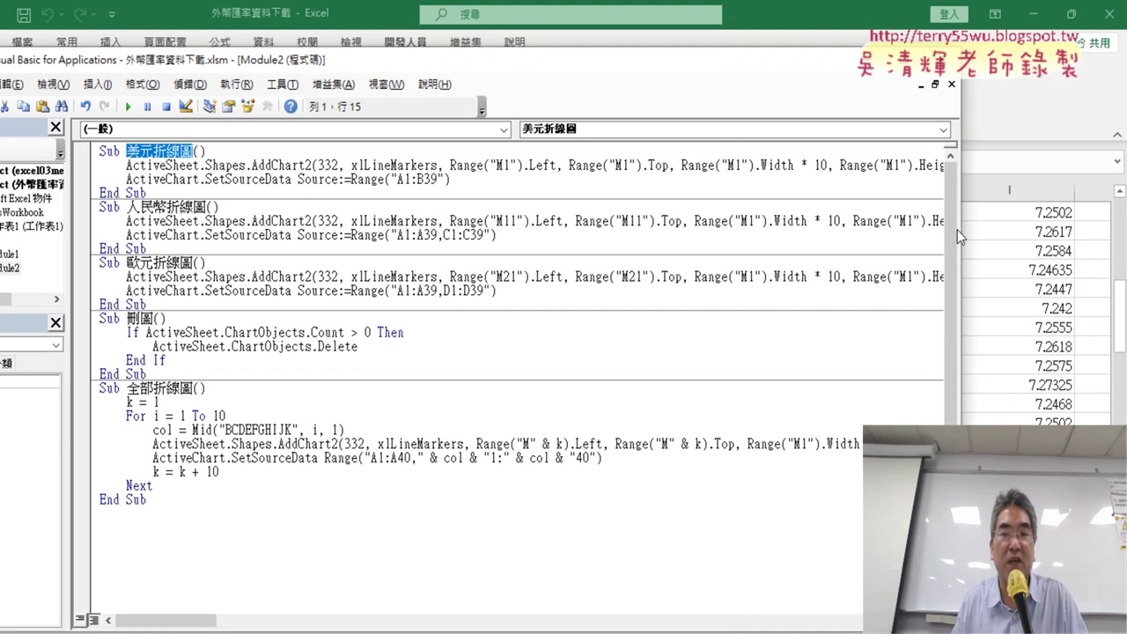
{"action": "left_click_drag", "start_coordinate": [959, 236], "coordinate": [1047, 238]}
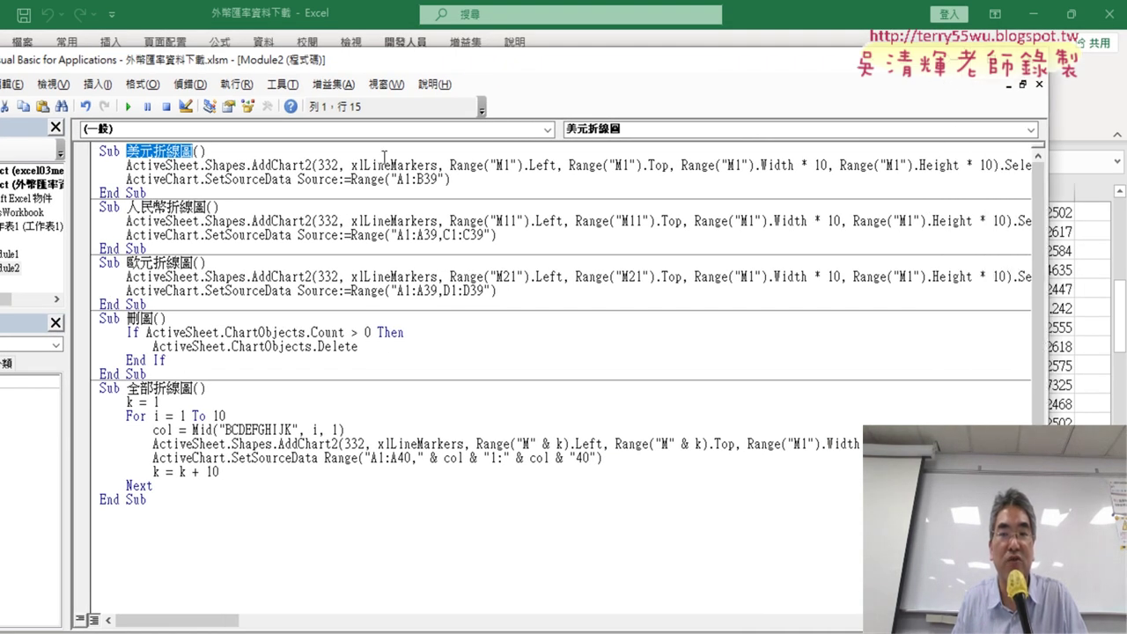
Go over the AddChart2 call, its M1-based position and its width and height scaling arguments
{"action": "left_click_drag", "start_coordinate": [252, 165], "coordinate": [438, 165]}
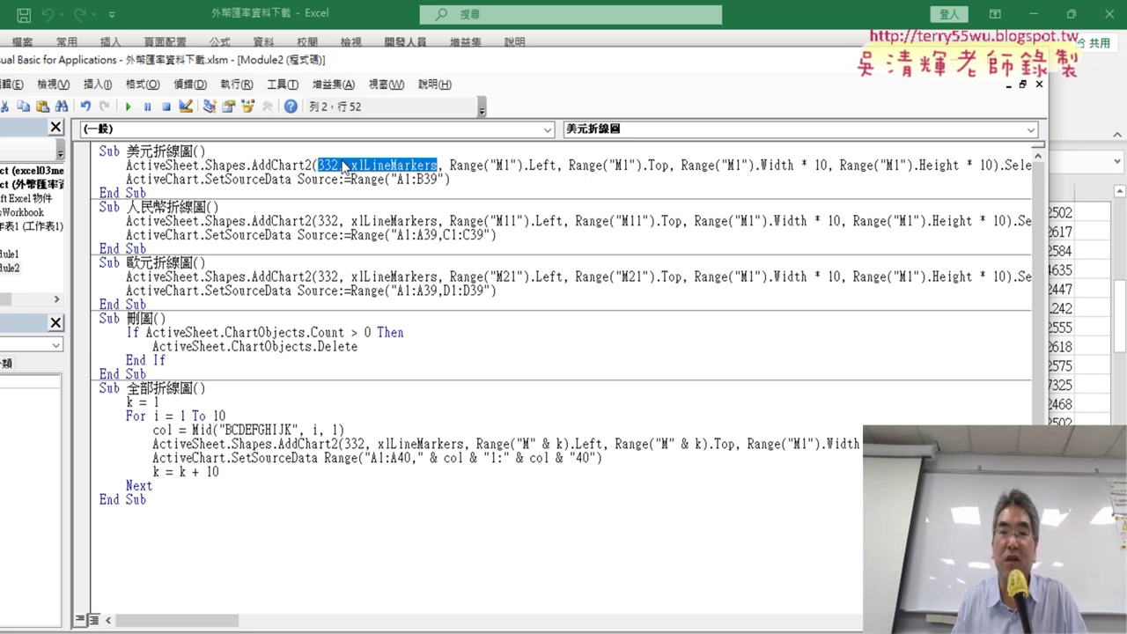
{"action": "left_click_drag", "start_coordinate": [450, 164], "coordinate": [843, 170]}
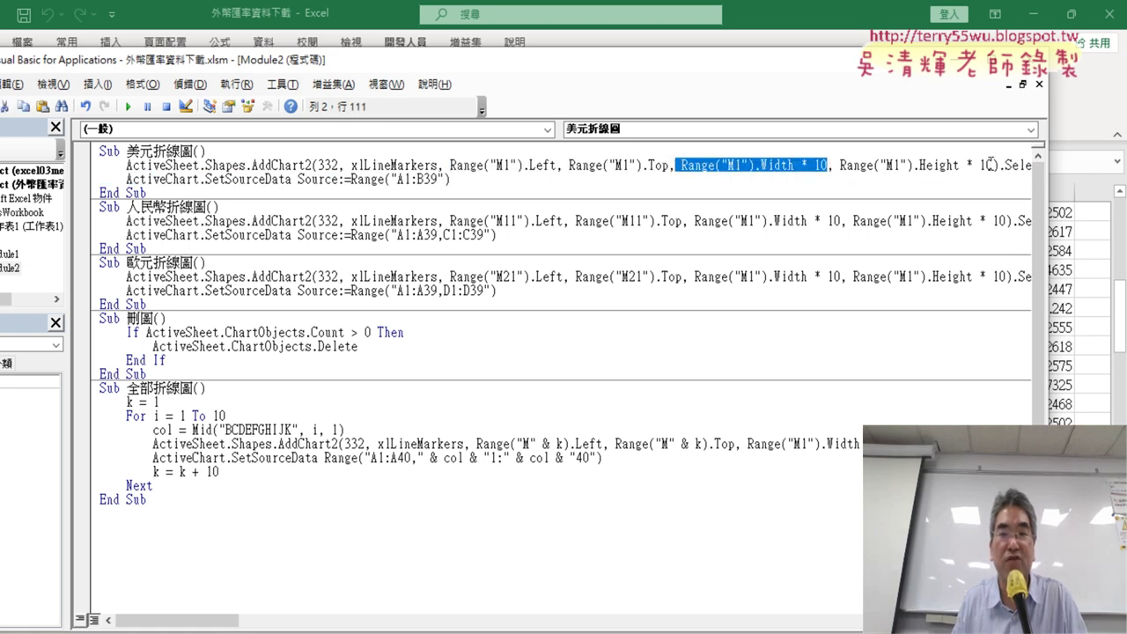
{"action": "left_click_drag", "start_coordinate": [990, 165], "coordinate": [802, 166]}
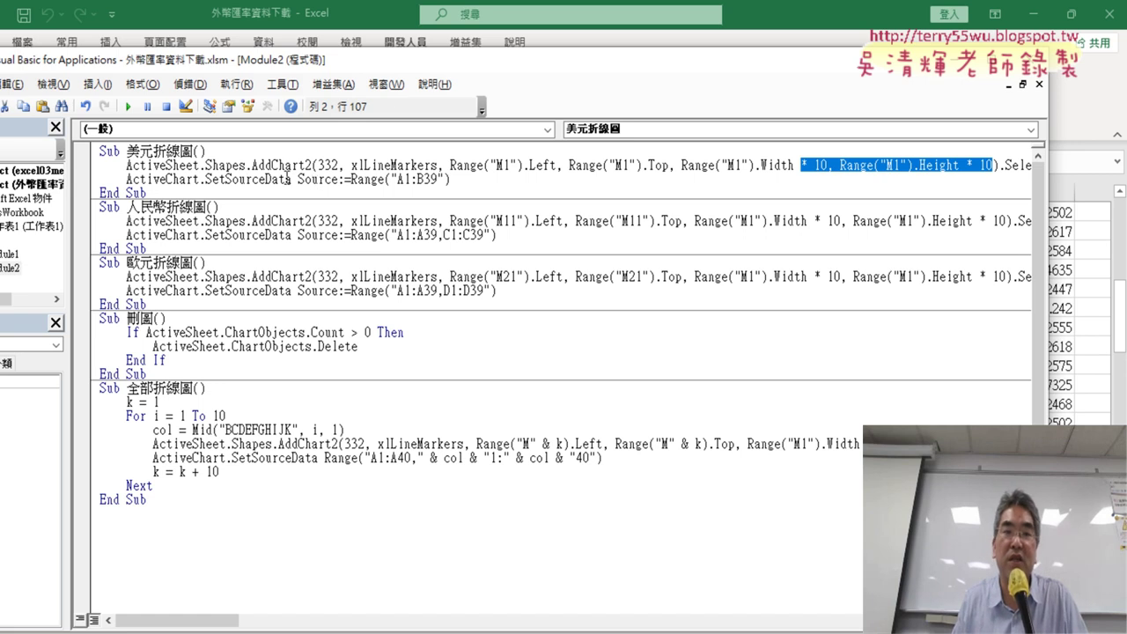
Shrink the editor beside the worksheet, scroll the sheet to row 1, and mark the fixed 39 in A1:B39
{"action": "mouse_move", "coordinate": [421, 67]}
{"action": "left_mouse_down"}
{"action": "mouse_move", "coordinate": [712, 49]}
{"action": "mouse_move", "coordinate": [683, 48]}
{"action": "left_mouse_up"}
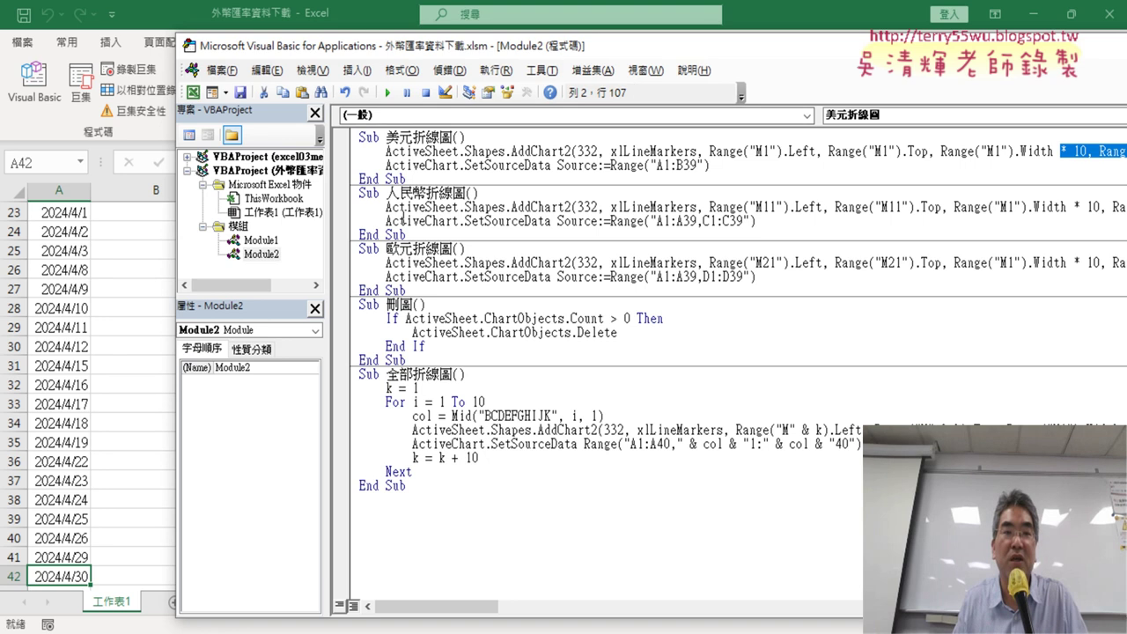
{"action": "scroll", "coordinate": [114, 286], "scroll_direction": "up", "scroll_amount": 6}
{"action": "scroll", "coordinate": [113, 286], "scroll_direction": "up", "scroll_amount": 1}
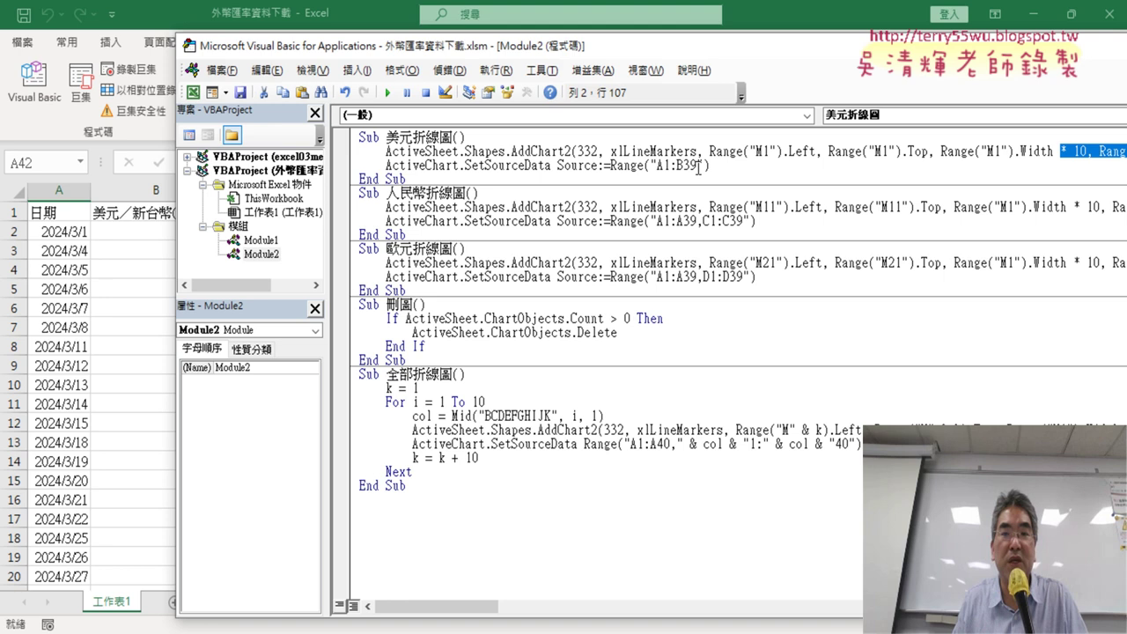
{"action": "left_click_drag", "start_coordinate": [698, 166], "coordinate": [684, 166]}
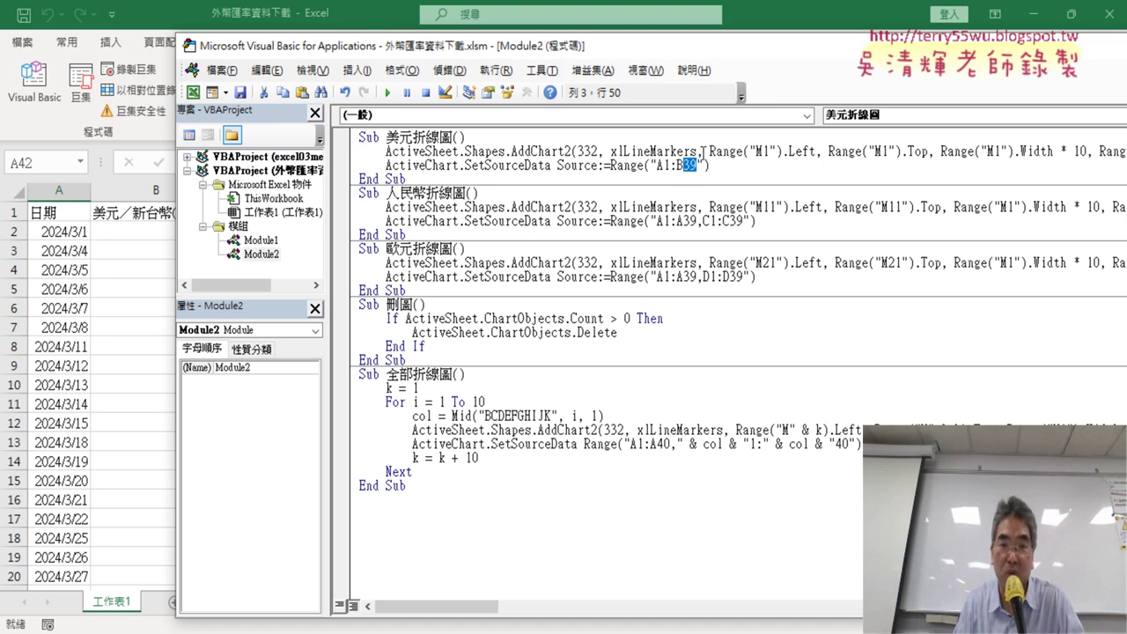
Copy Range("A1").End(xlDown).Row from Module1's loop and return to Module2's A1:B39 range
{"action": "double_click", "coordinate": [260, 241]}
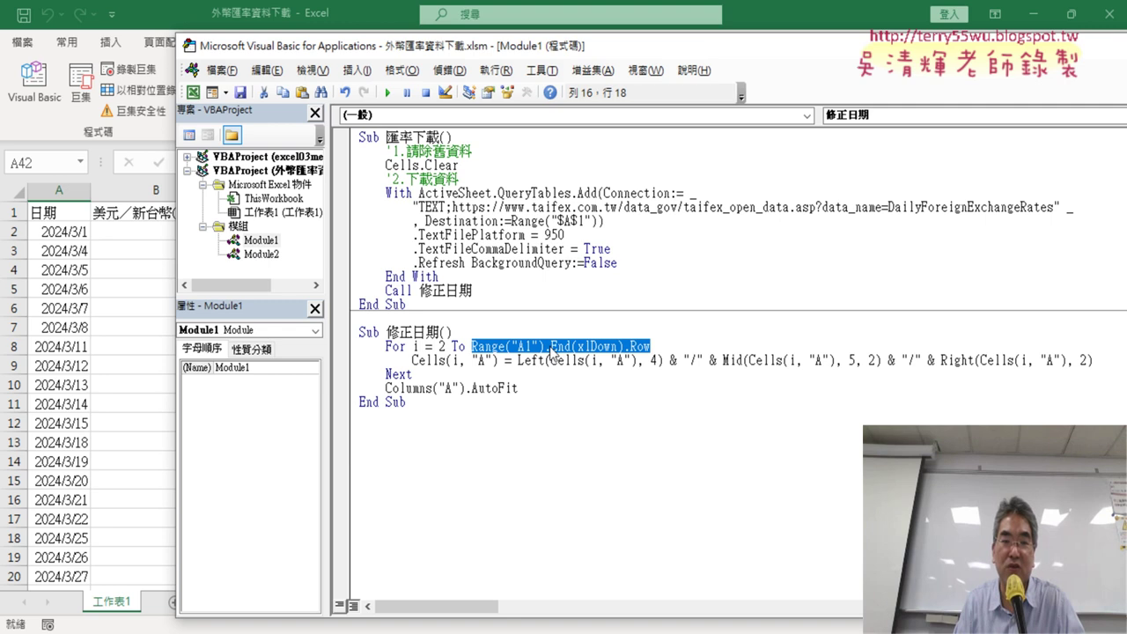
{"action": "right_click", "coordinate": [548, 351]}
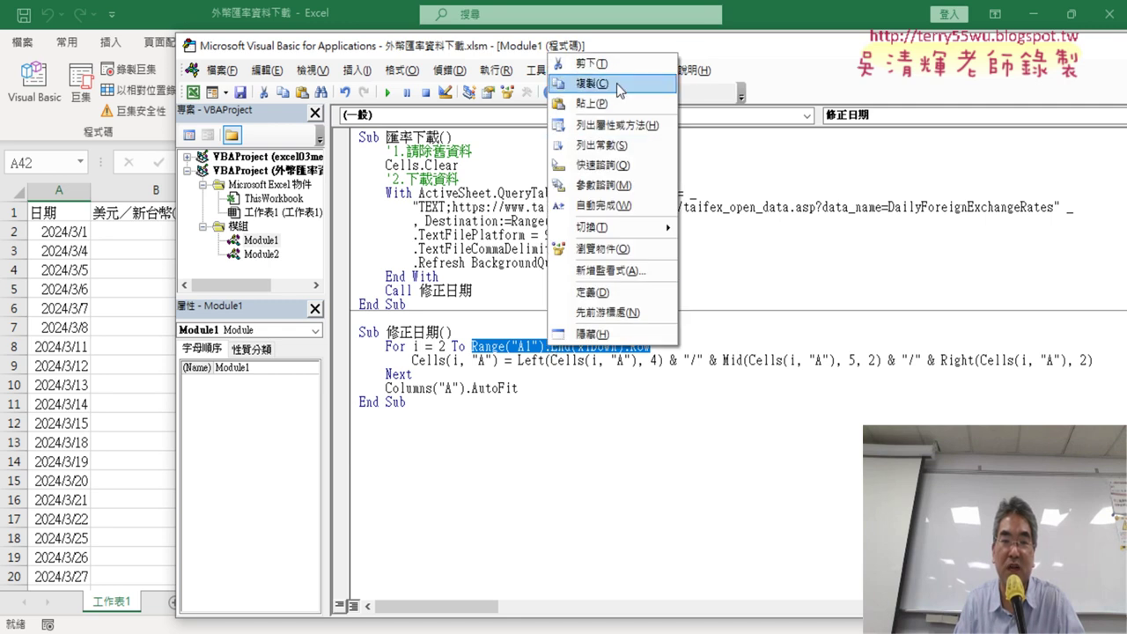
{"action": "left_click", "coordinate": [616, 83]}
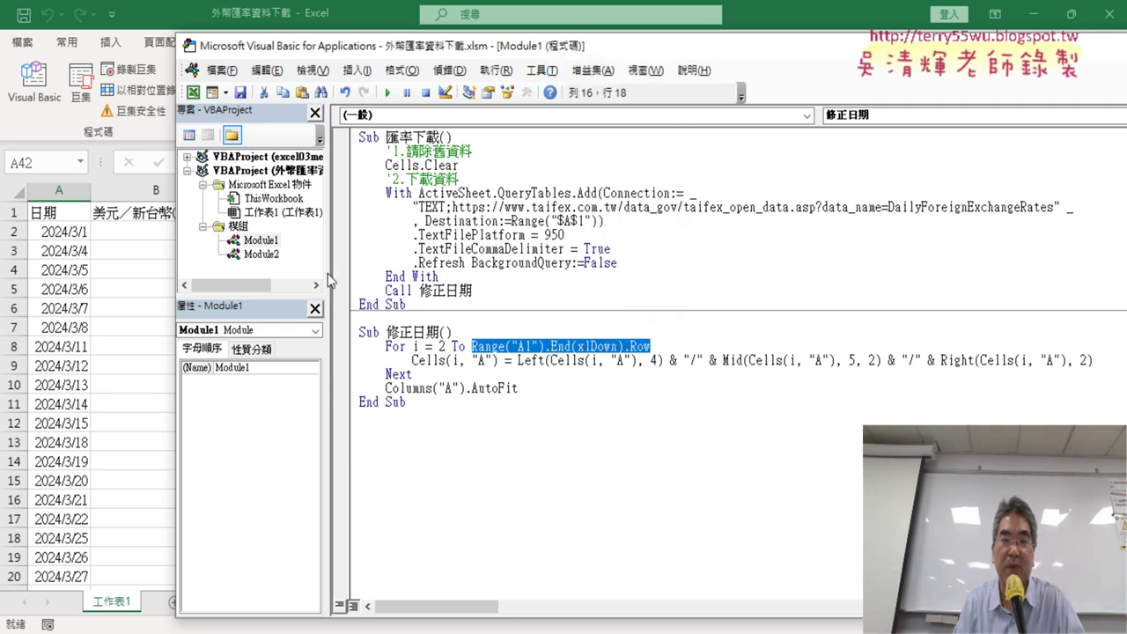
{"action": "double_click", "coordinate": [262, 255]}
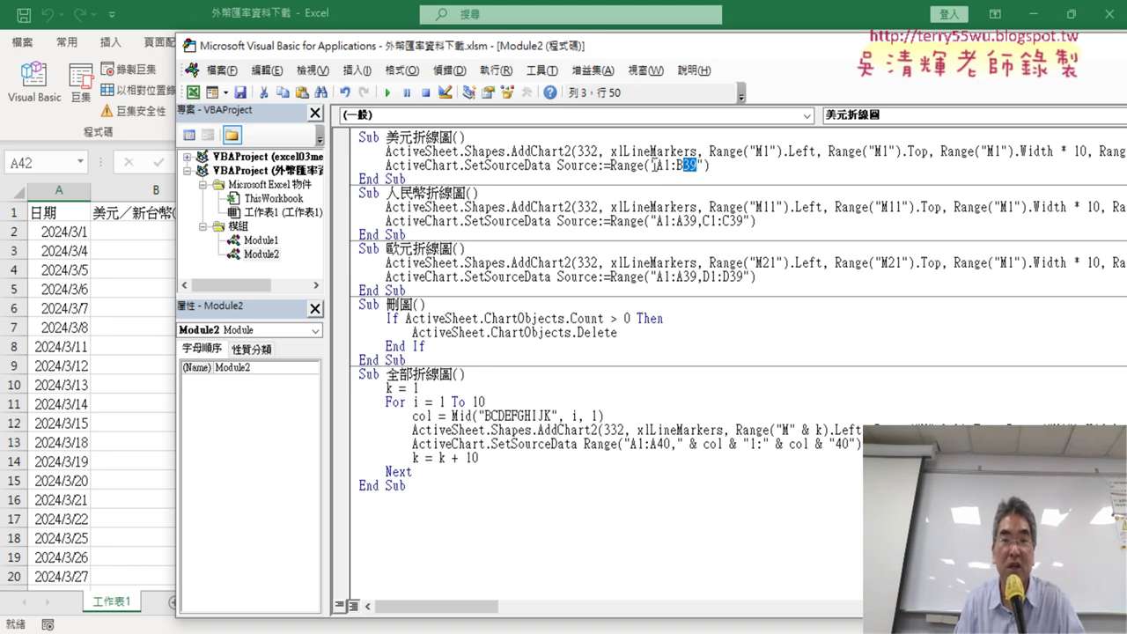
{"action": "left_click_drag", "start_coordinate": [651, 164], "coordinate": [707, 165]}
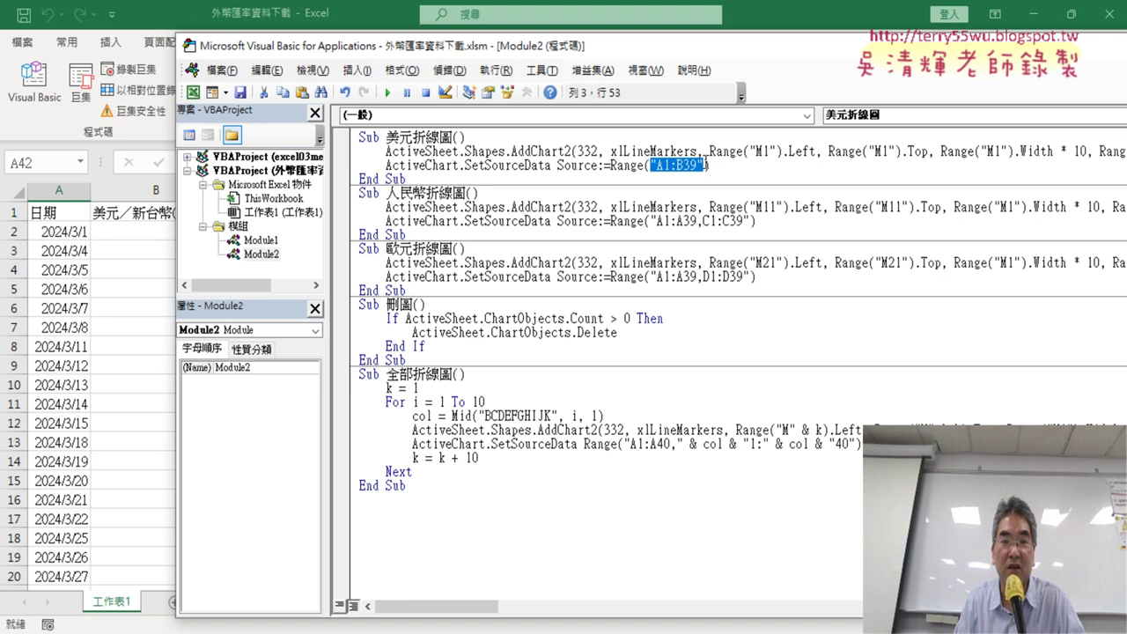
{"action": "double_click", "coordinate": [261, 240]}
{"action": "right_click", "coordinate": [551, 348]}
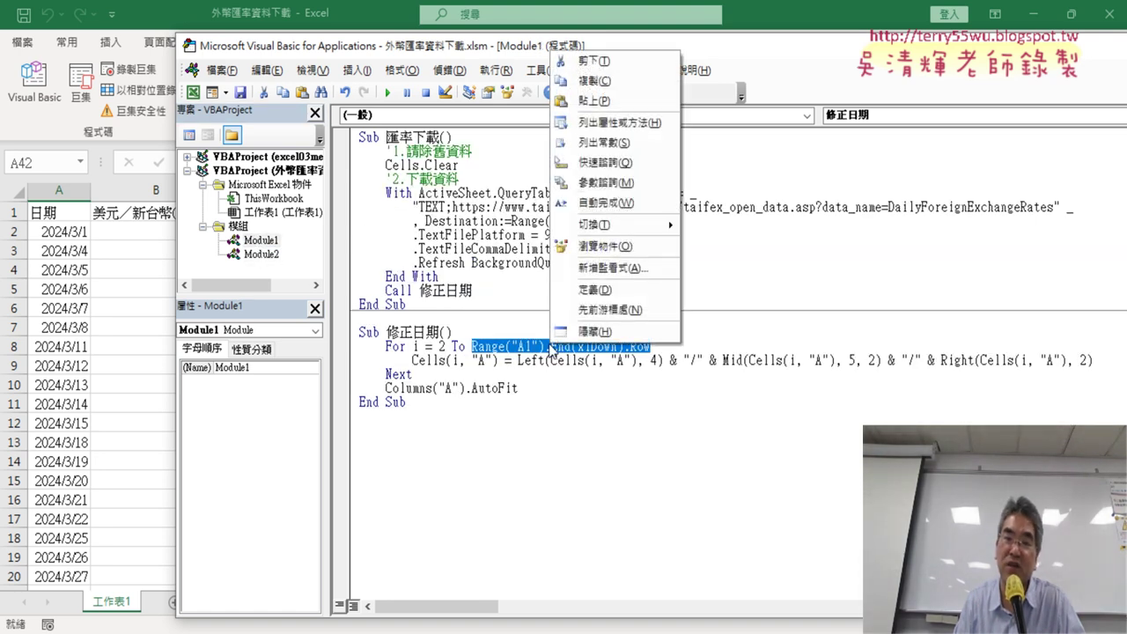
{"action": "left_click", "coordinate": [610, 82]}
{"action": "double_click", "coordinate": [263, 255]}
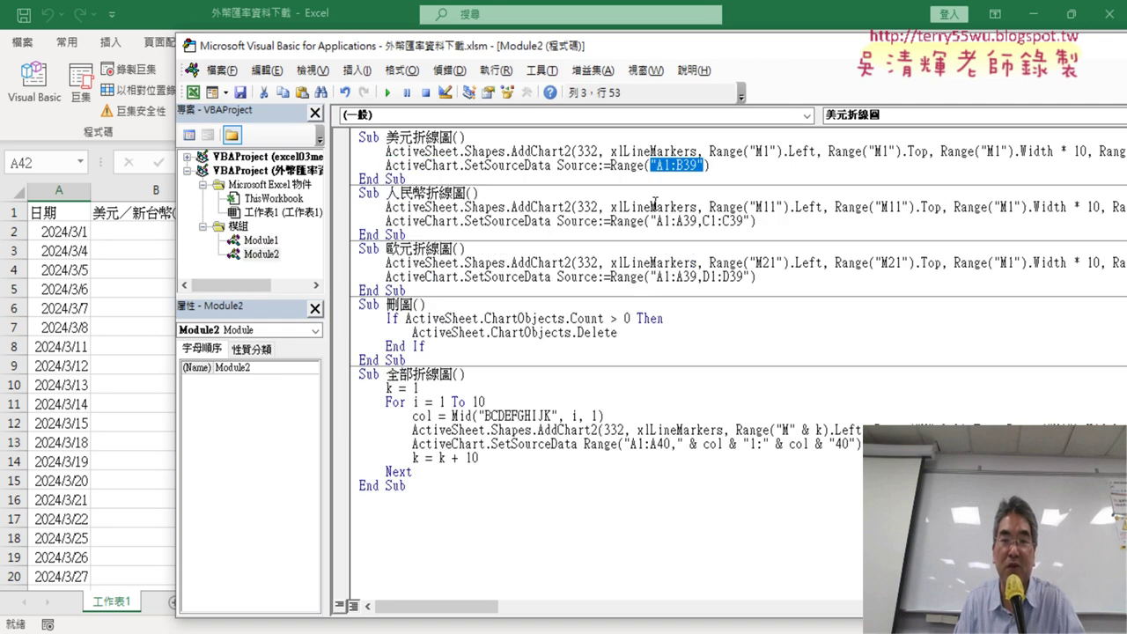
Replace 39 in Range("A1:B39") with " & followed by the pasted last-row expression
{"action": "left_click_drag", "start_coordinate": [697, 166], "coordinate": [685, 167]}
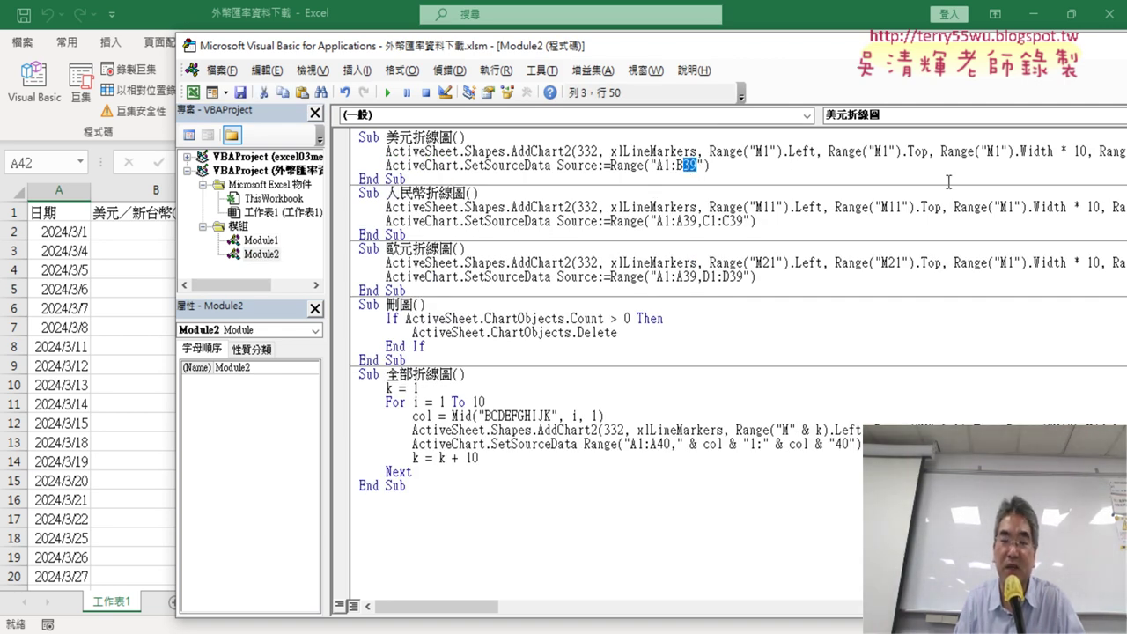
{"action": "key", "text": "Delete"}
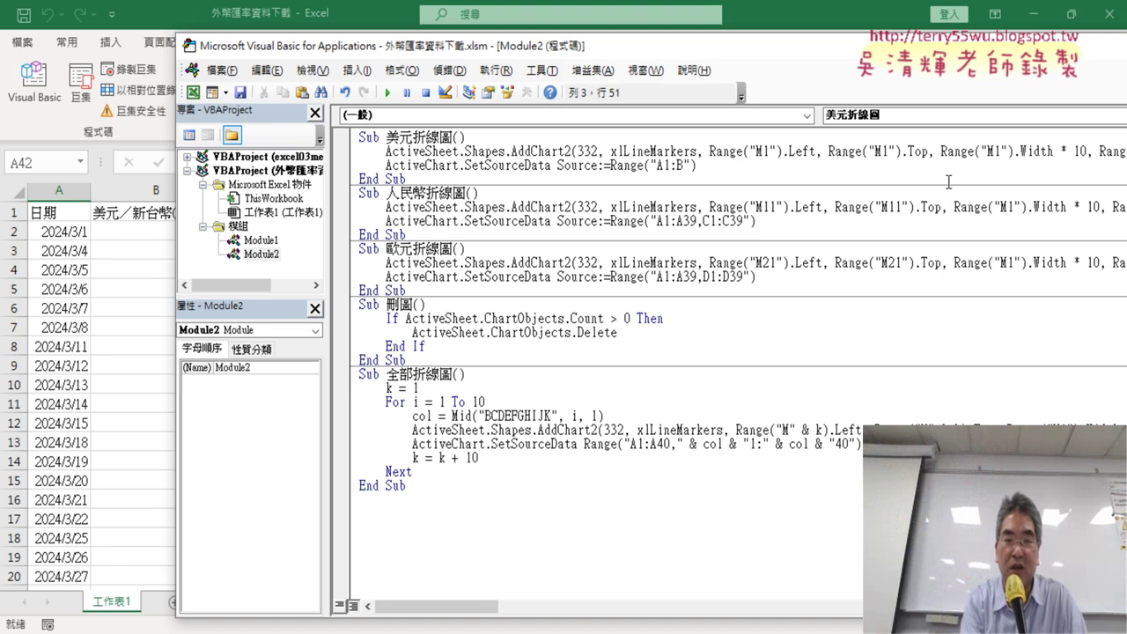
{"action": "type", "text": "&"}
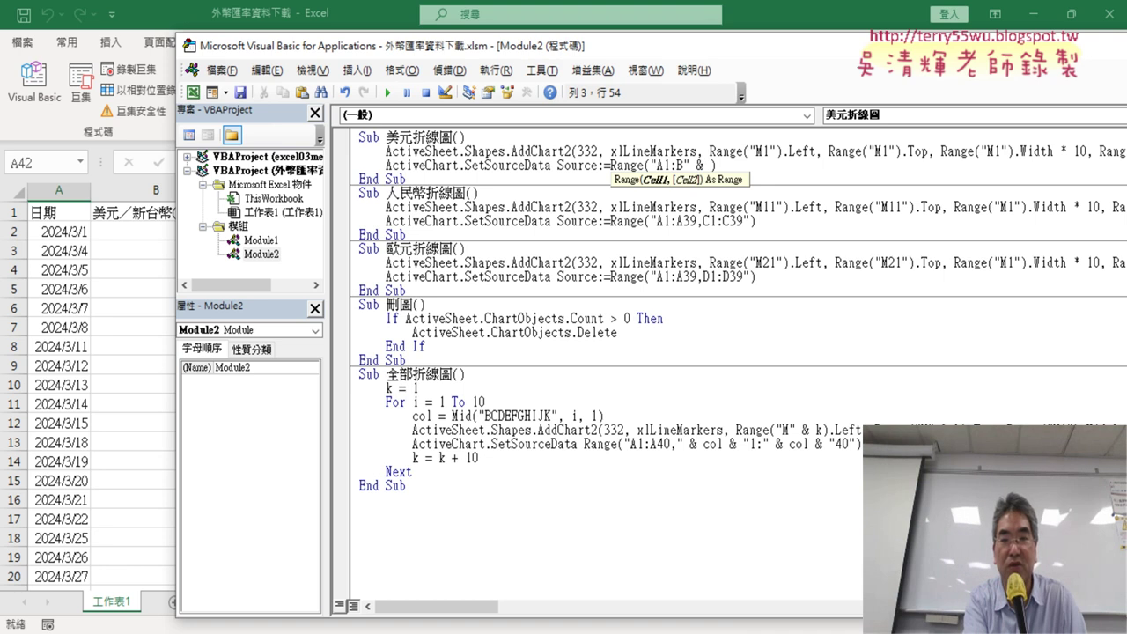
{"action": "type", "text": "Range(\"A1\").End(xlDown).Row"}
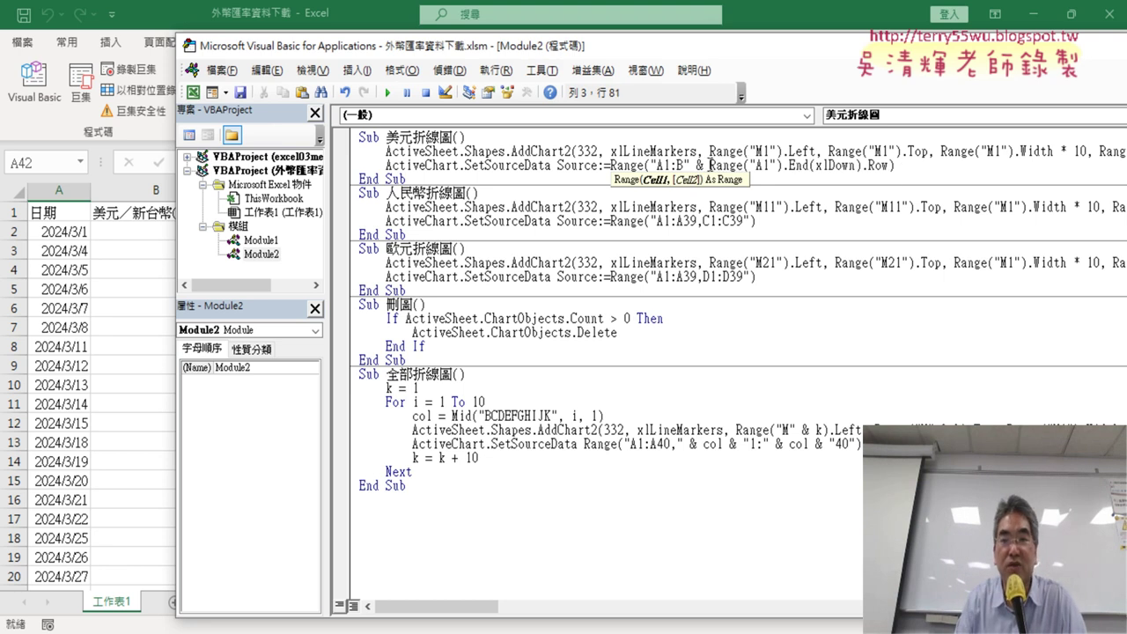
Mark the pasted last-row expression and note that it evaluates to row 42
{"action": "left_click_drag", "start_coordinate": [709, 165], "coordinate": [883, 165]}
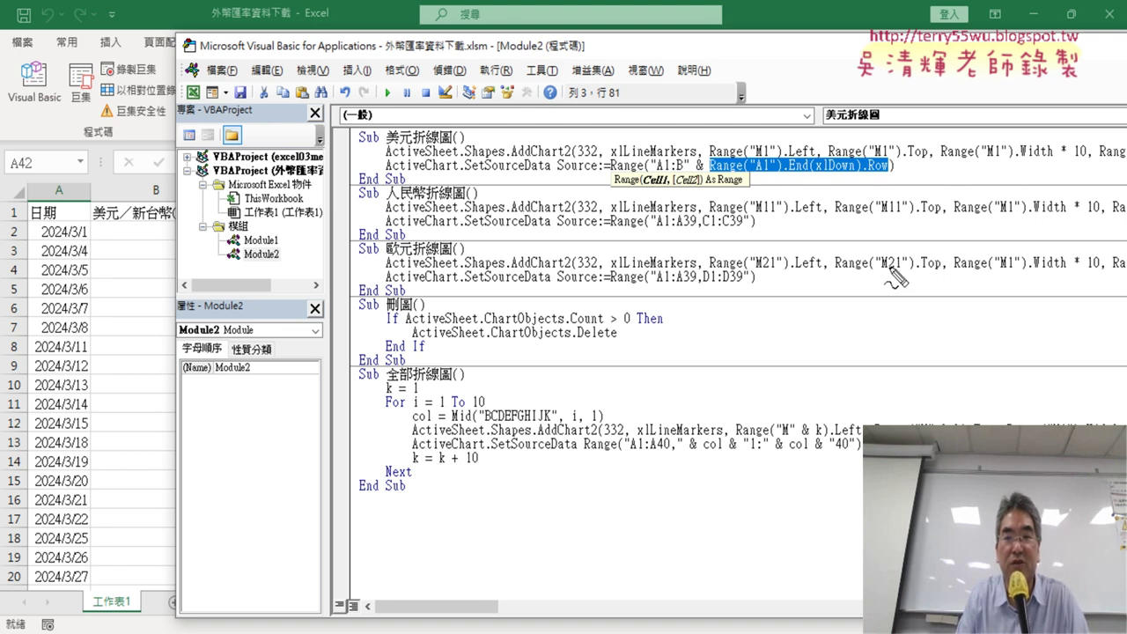
{"action": "mouse_move", "coordinate": [791, 139]}
{"action": "left_mouse_down"}
{"action": "mouse_move", "coordinate": [832, 134]}
{"action": "mouse_move", "coordinate": [819, 163]}
{"action": "mouse_move", "coordinate": [881, 147]}
{"action": "left_mouse_up"}
{"action": "left_click_drag", "start_coordinate": [694, 174], "coordinate": [710, 173]}
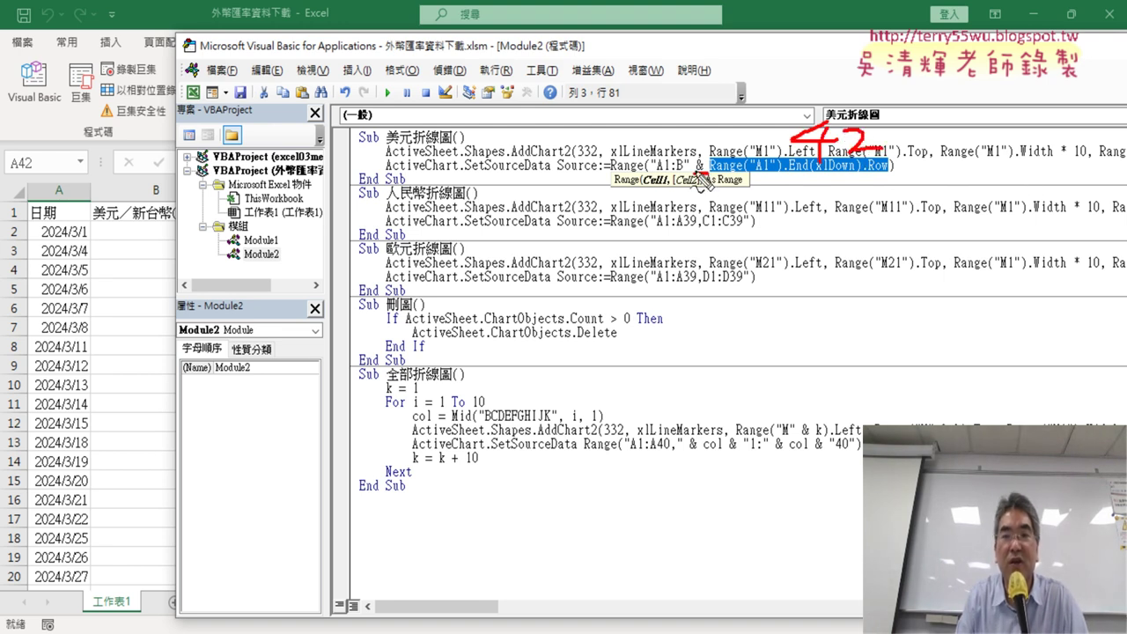